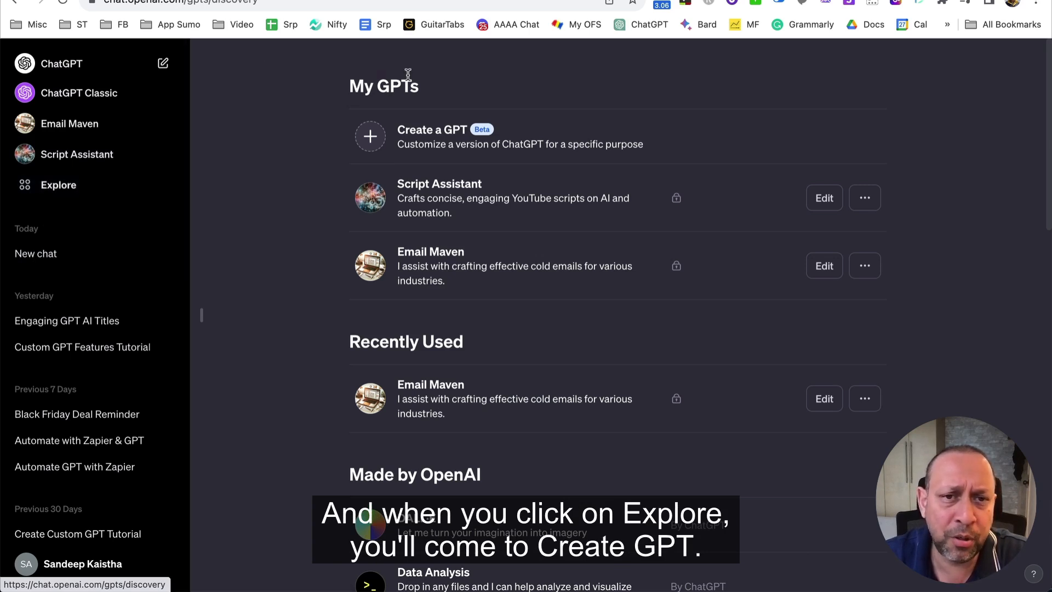
Create a new custom GPT and name it "LI Outreach" in its manual configuration.
{"action": "left_click", "coordinate": [376, 137]}
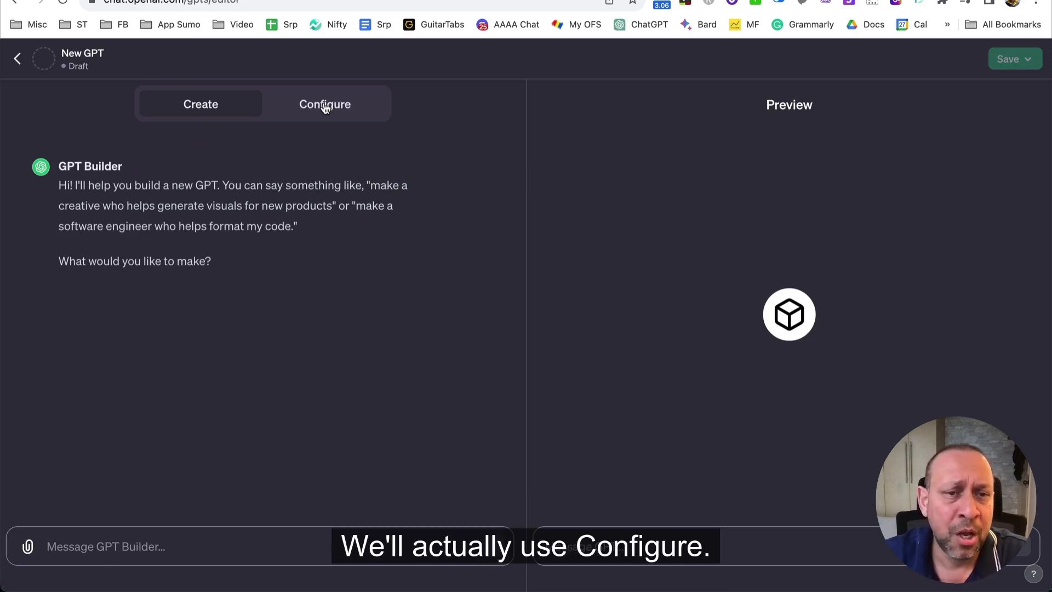
{"action": "left_click", "coordinate": [324, 106]}
{"action": "left_click", "coordinate": [201, 106]}
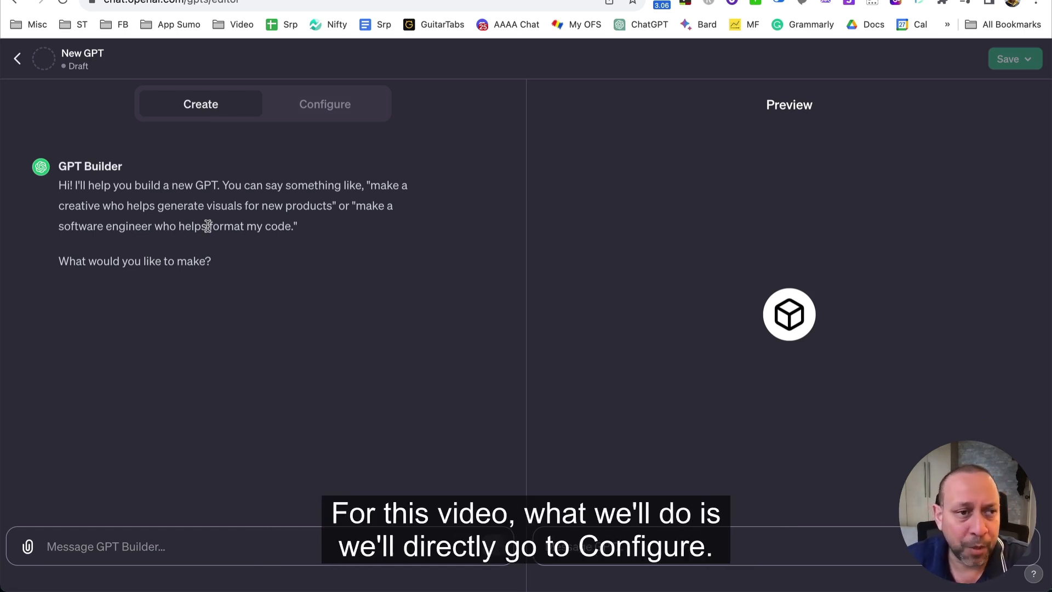
{"action": "left_click", "coordinate": [335, 112]}
{"action": "left_click", "coordinate": [184, 234]}
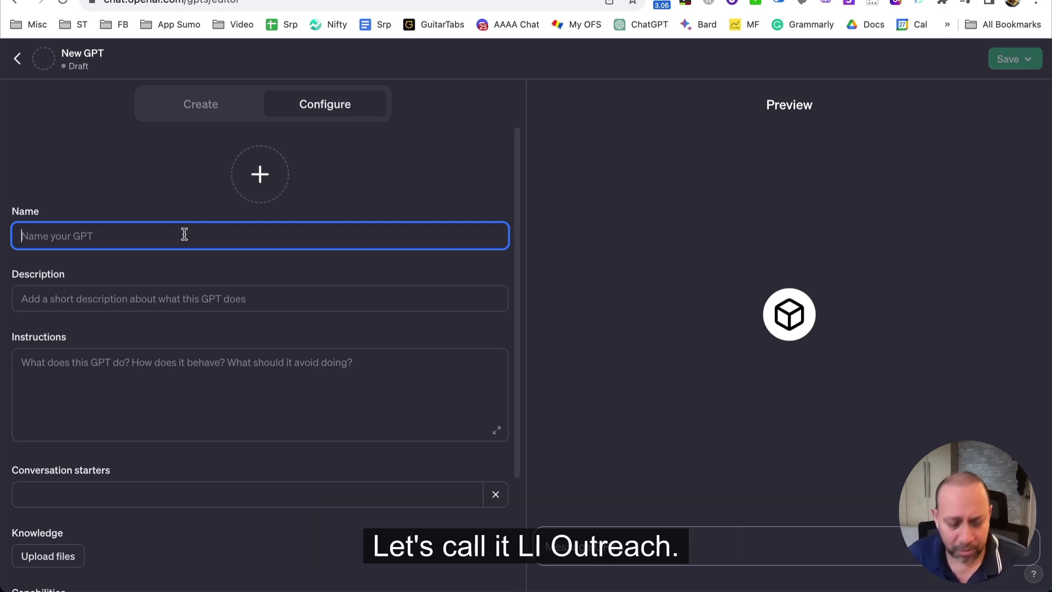
{"action": "type", "text": "LI"}
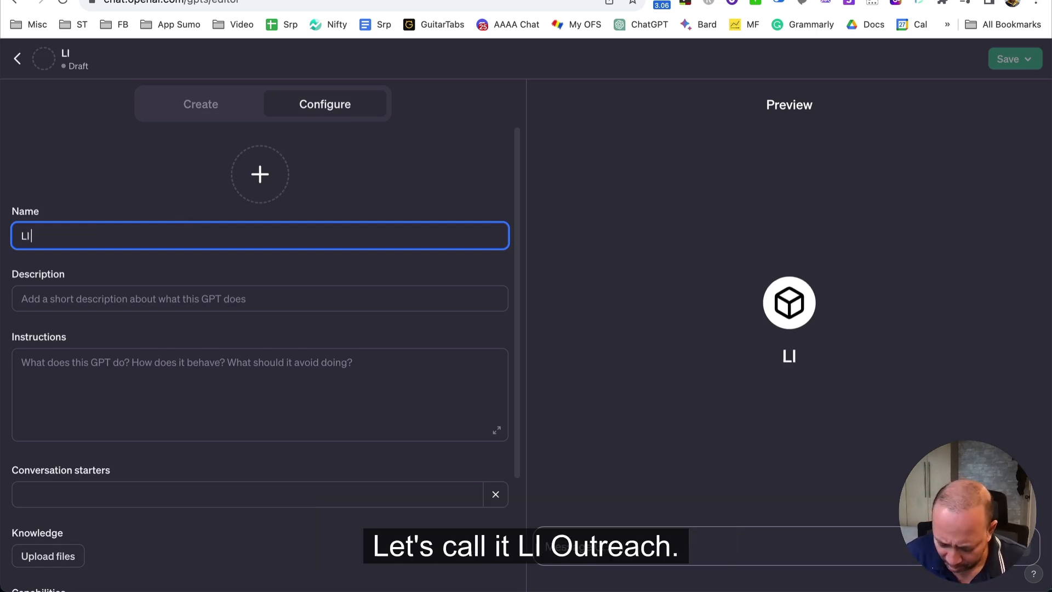
{"action": "type", "text": " Outreach"}
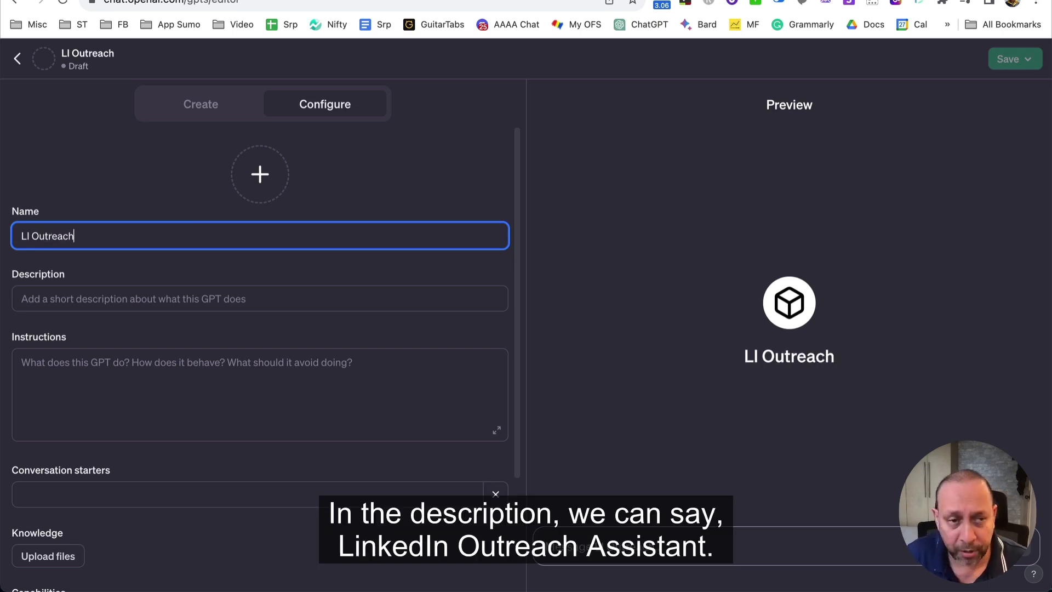
Enter "Linkedin Outreach assistant" as the GPT's description.
{"action": "left_click", "coordinate": [157, 298]}
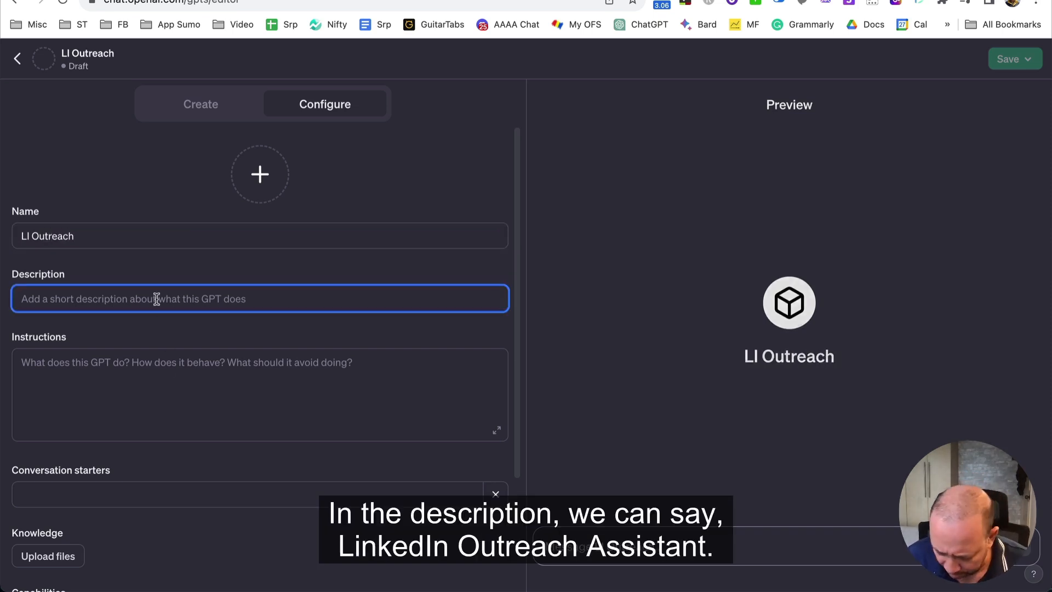
{"action": "type", "text": "Linkedin Ou"}
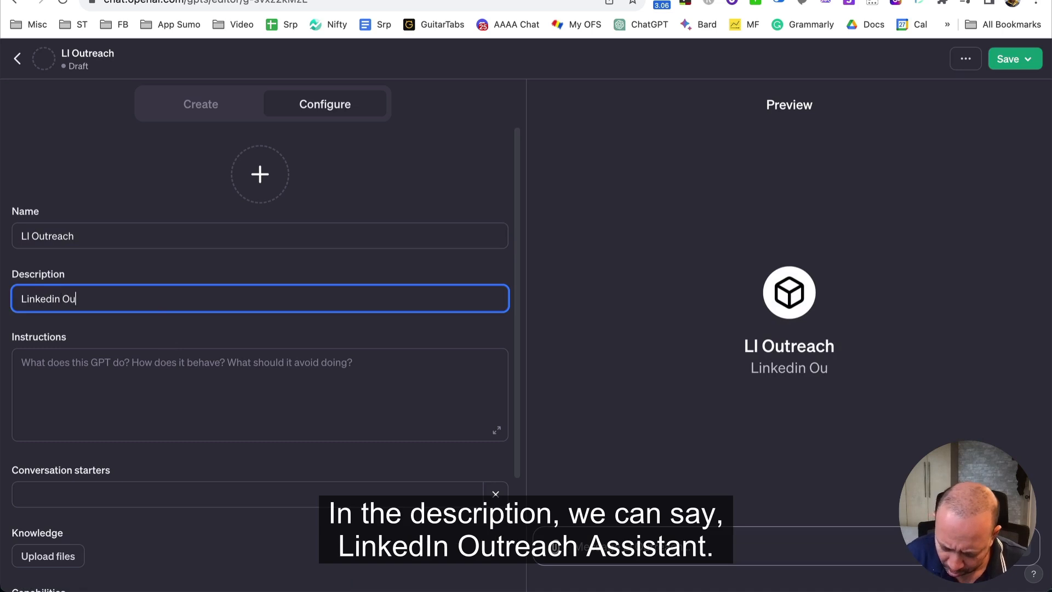
{"action": "type", "text": "treach assuistant"}
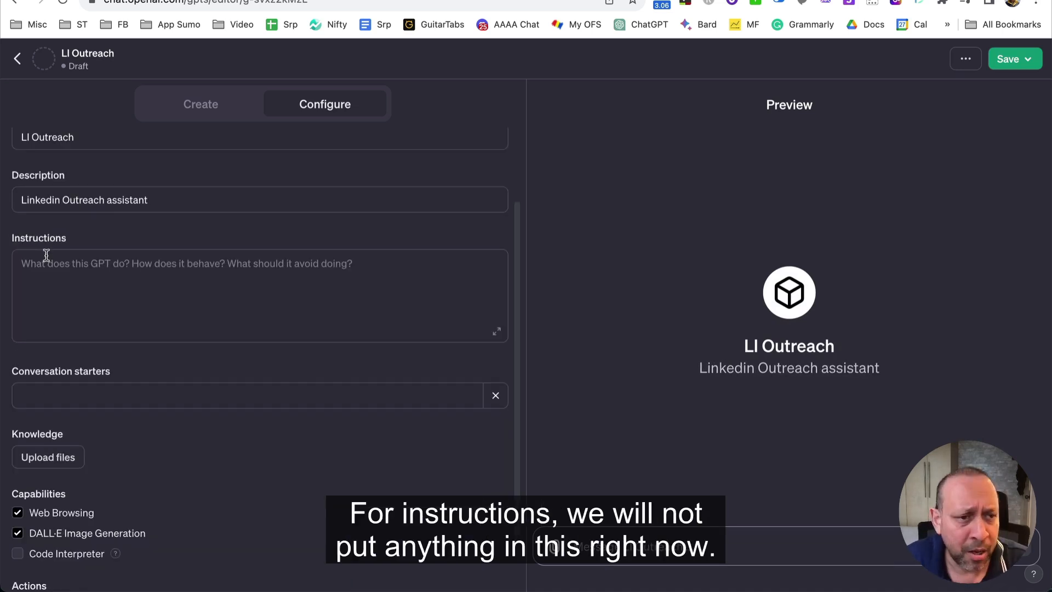
Leave the GPT's instructions empty and turn off its Web Browsing and DALL·E Image Generation capabilities.
{"action": "double_click", "coordinate": [47, 242]}
{"action": "left_click", "coordinate": [112, 298]}
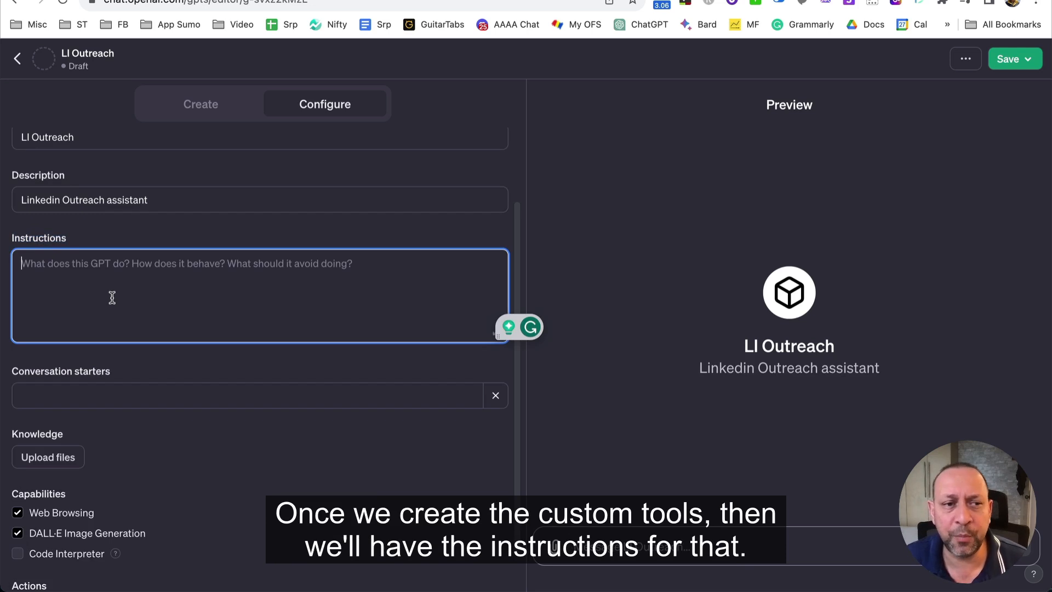
{"action": "scroll", "coordinate": [119, 320], "scroll_direction": "down", "scroll_amount": 2}
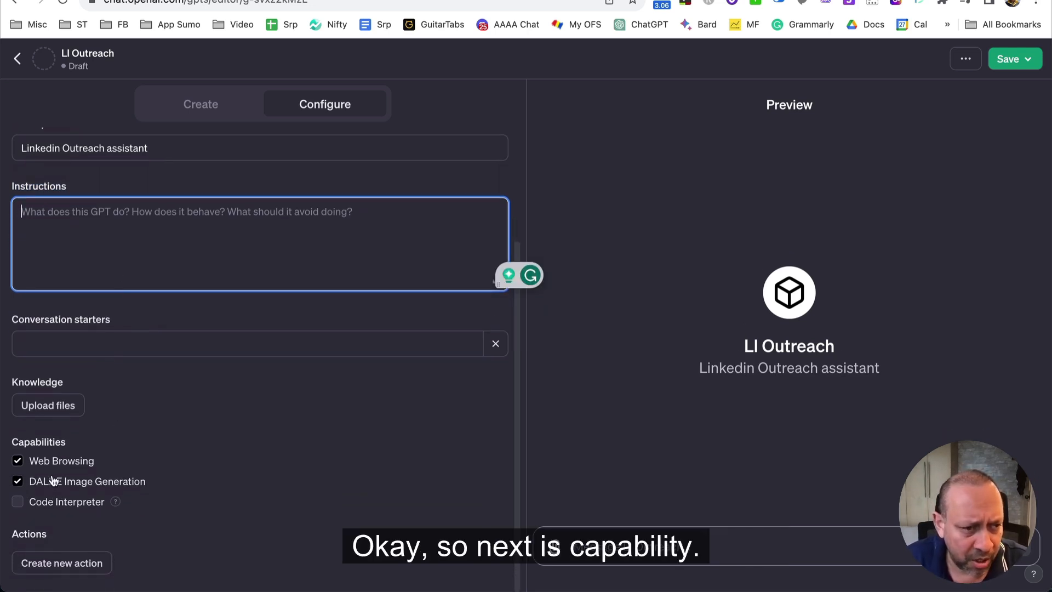
{"action": "left_click", "coordinate": [18, 460]}
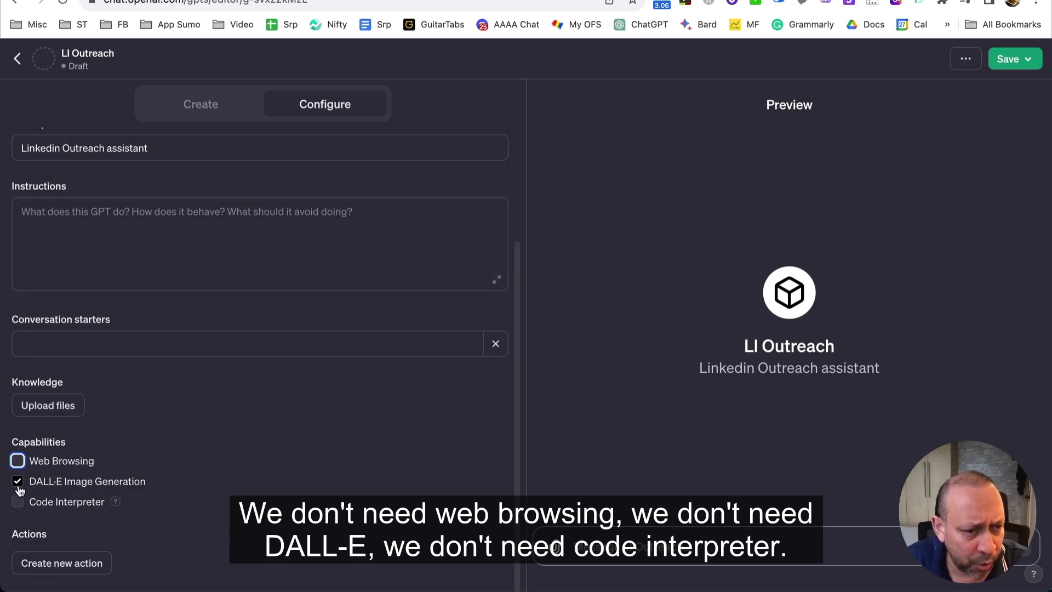
{"action": "left_click", "coordinate": [18, 483]}
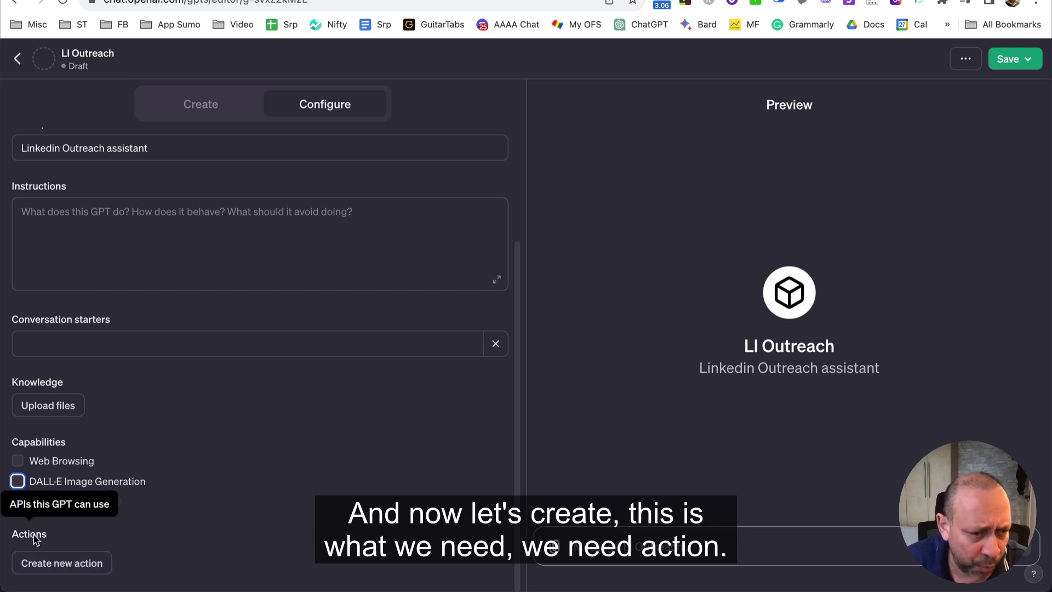
Open the form for adding a new action, leave its schema empty, and save the GPT for Only me.
{"action": "left_click", "coordinate": [81, 570]}
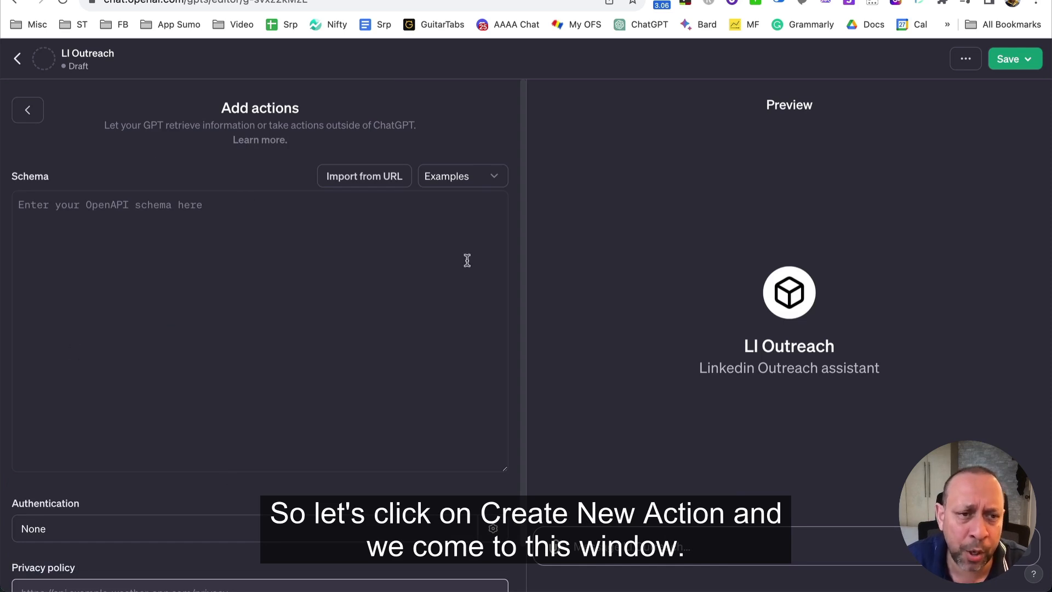
{"action": "left_click", "coordinate": [170, 275]}
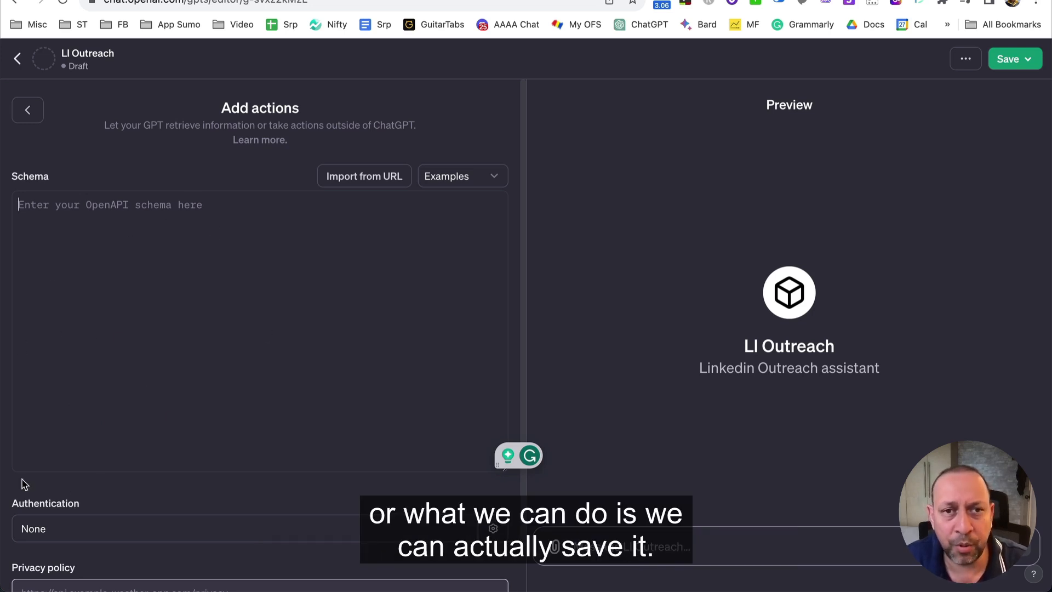
{"action": "left_click", "coordinate": [1022, 61]}
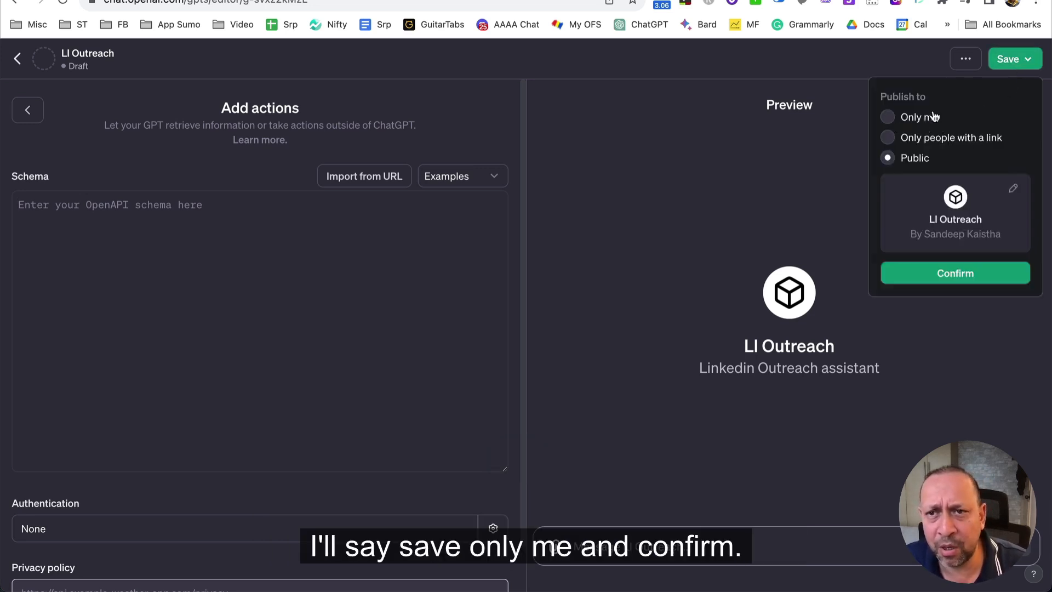
{"action": "left_click", "coordinate": [890, 118]}
{"action": "left_click", "coordinate": [950, 193]}
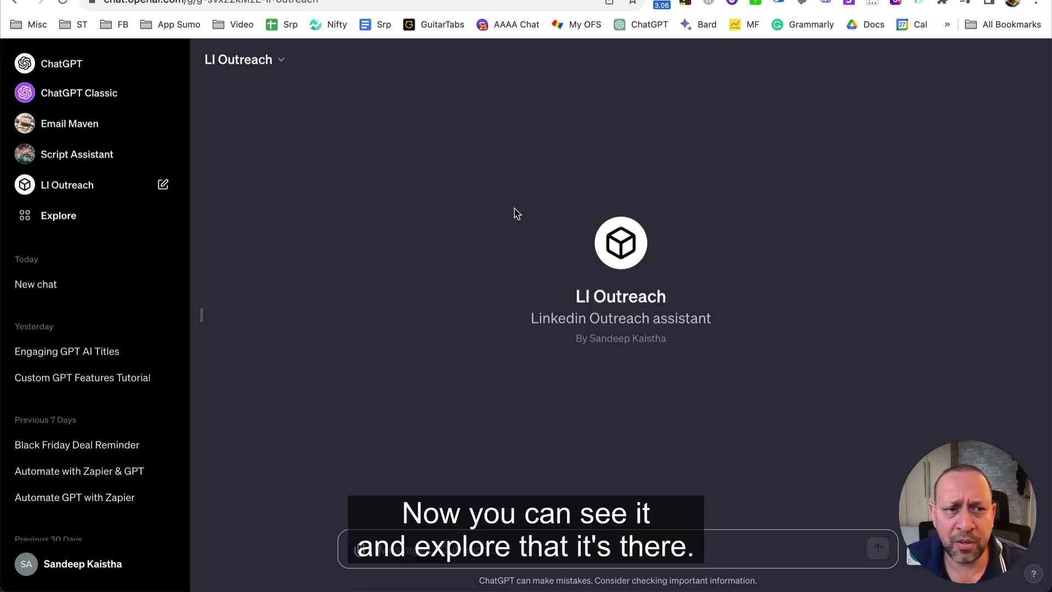
Check the LI Outreach entry in the list of My GPTs.
{"action": "left_click", "coordinate": [45, 220]}
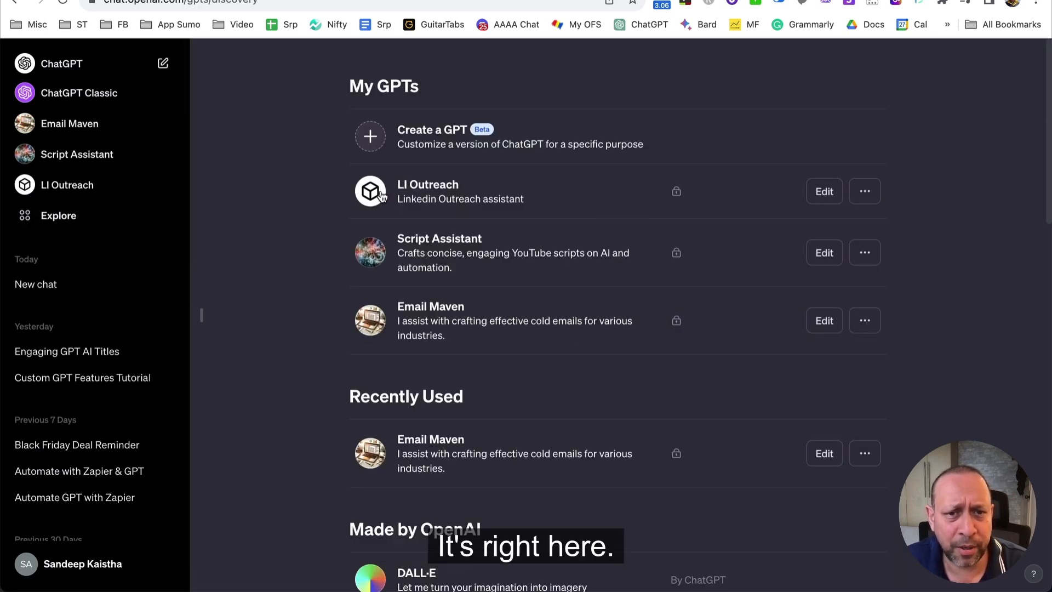
{"action": "left_click", "coordinate": [871, 198]}
{"action": "left_click", "coordinate": [975, 225]}
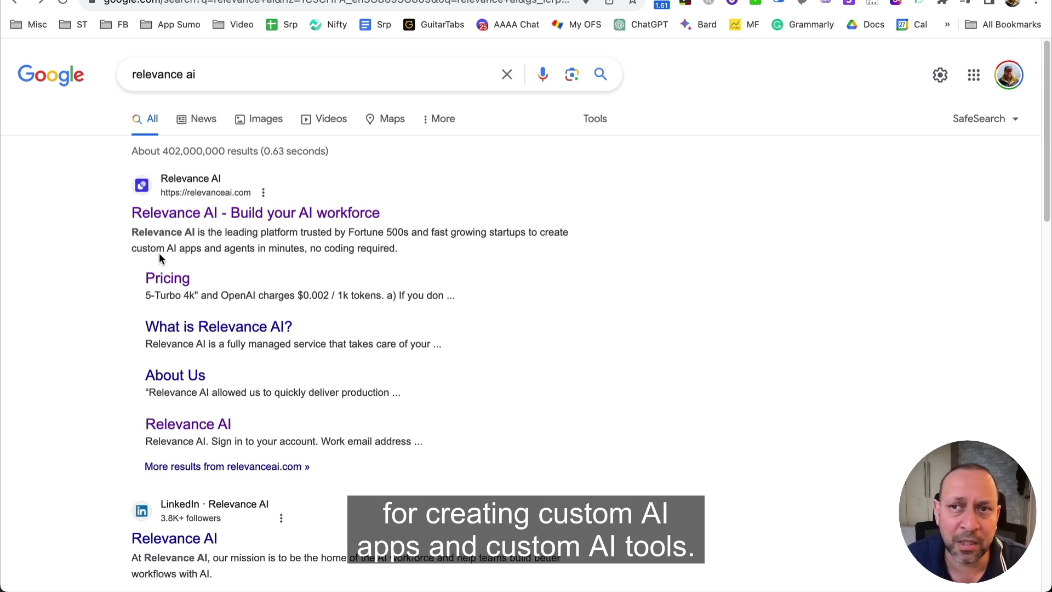
Open the Relevance AI site from the Google results and look through its home page's premade templates down to the Sales section.
{"action": "left_click", "coordinate": [194, 218]}
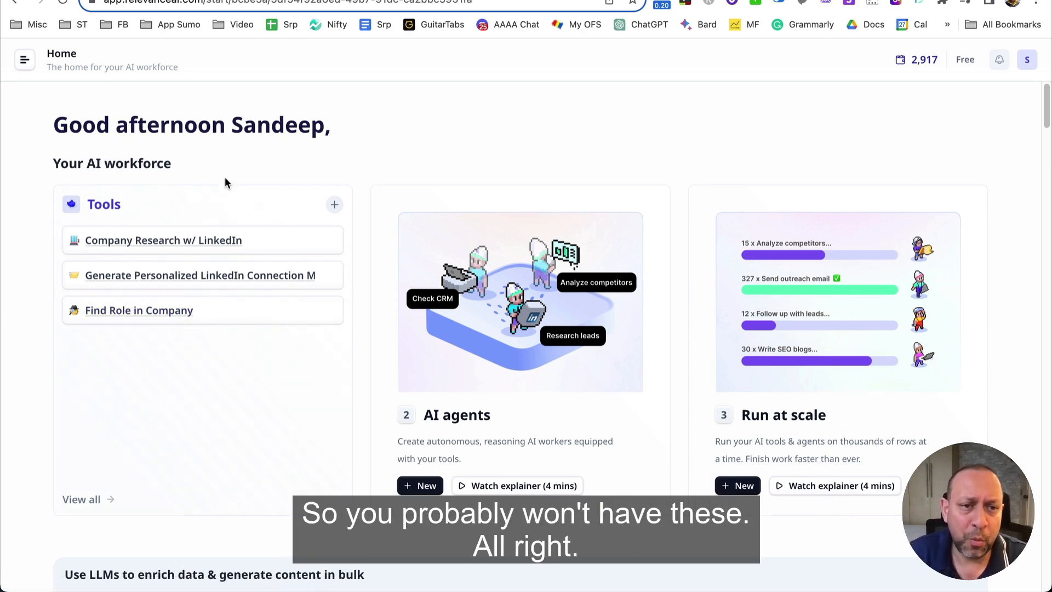
{"action": "scroll", "coordinate": [284, 385], "scroll_direction": "down", "scroll_amount": 6}
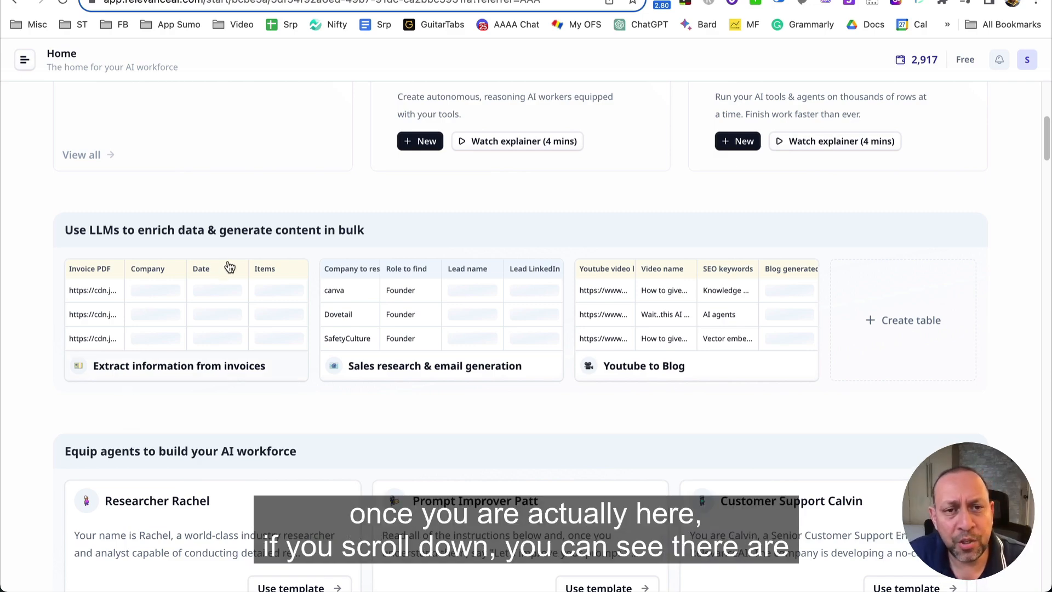
{"action": "scroll", "coordinate": [263, 271], "scroll_direction": "up", "scroll_amount": 1}
{"action": "scroll", "coordinate": [384, 315], "scroll_direction": "down", "scroll_amount": 3}
{"action": "scroll", "coordinate": [183, 231], "scroll_direction": "down", "scroll_amount": 3}
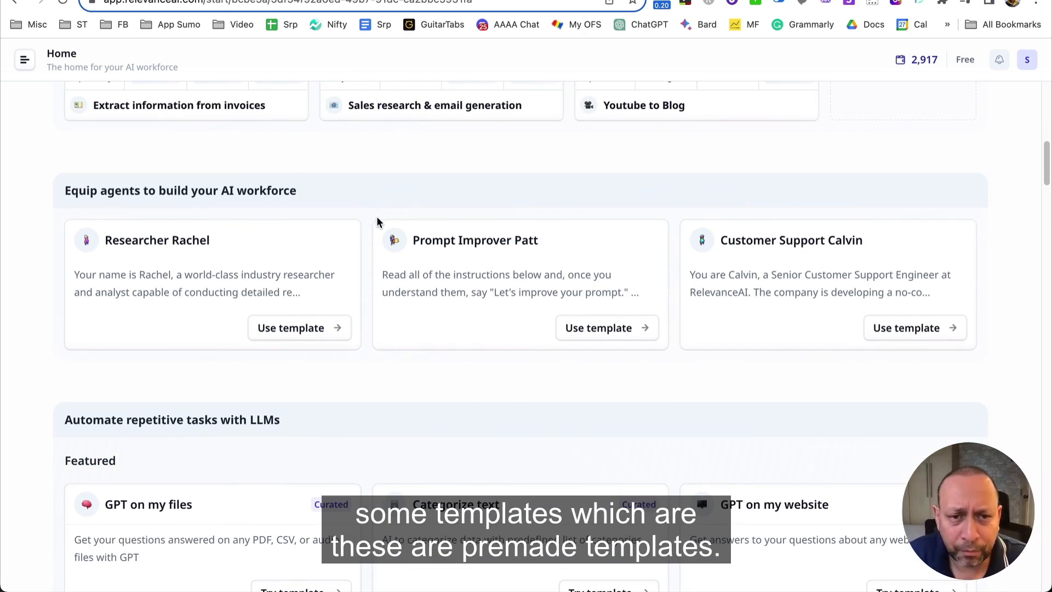
{"action": "scroll", "coordinate": [377, 217], "scroll_direction": "down", "scroll_amount": 4}
{"action": "scroll", "coordinate": [377, 217], "scroll_direction": "down", "scroll_amount": 3}
{"action": "scroll", "coordinate": [377, 217], "scroll_direction": "up", "scroll_amount": 1}
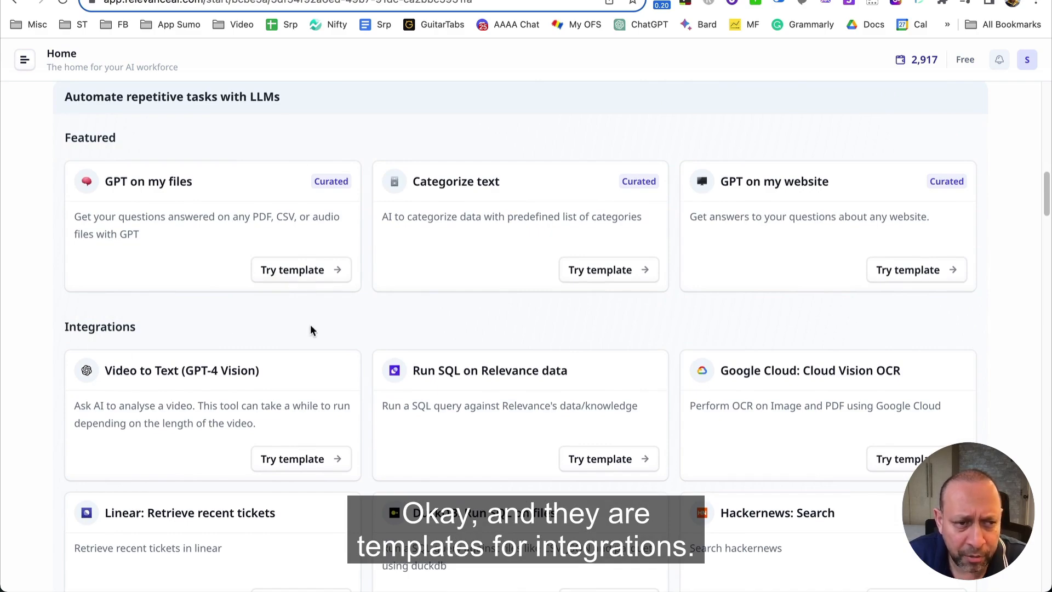
{"action": "scroll", "coordinate": [310, 329], "scroll_direction": "down", "scroll_amount": 12}
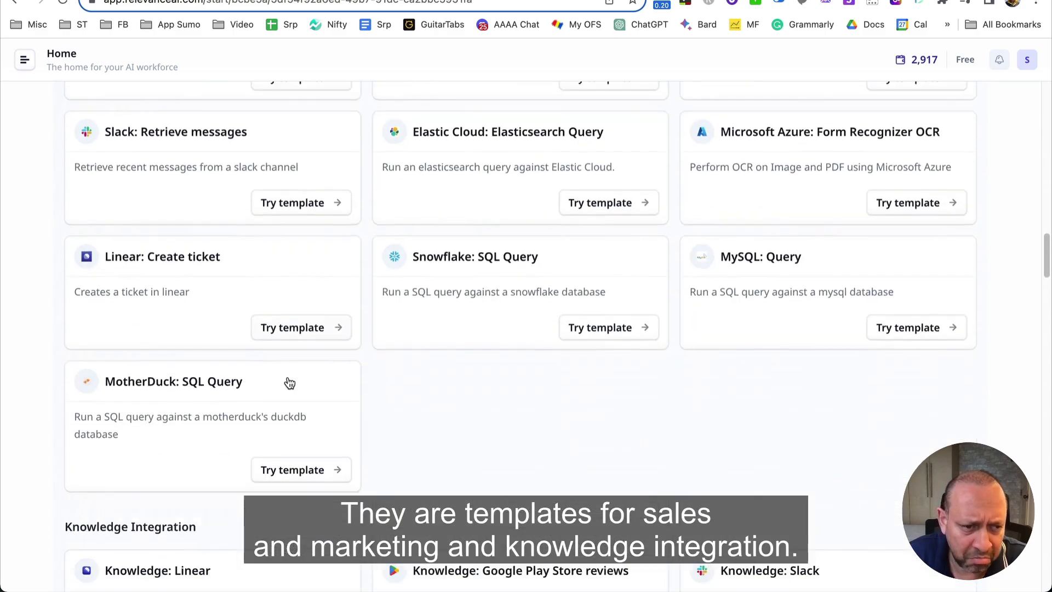
{"action": "scroll", "coordinate": [290, 382], "scroll_direction": "down", "scroll_amount": 12}
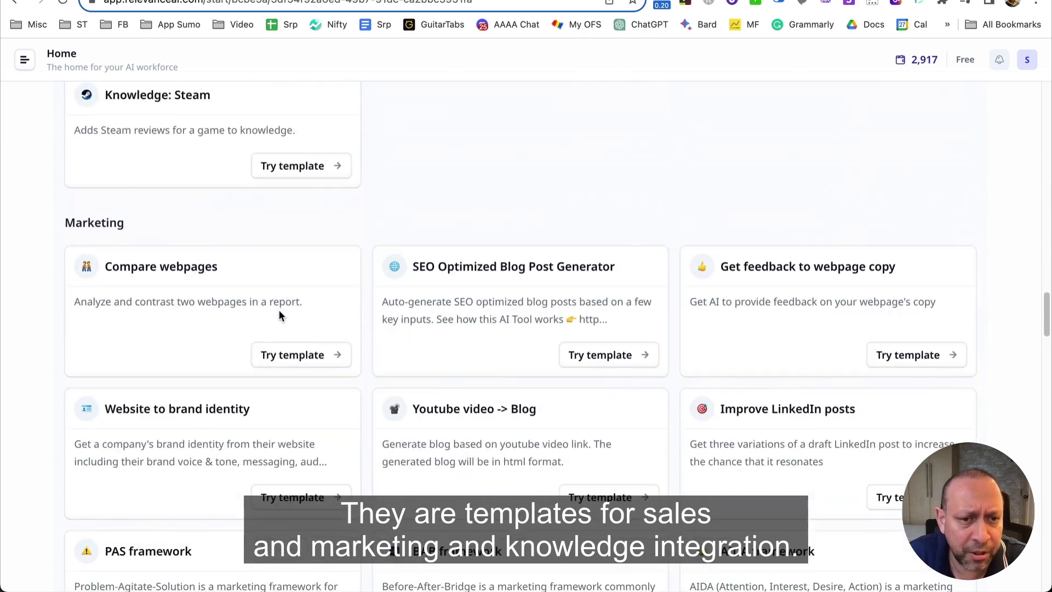
{"action": "scroll", "coordinate": [234, 263], "scroll_direction": "down", "scroll_amount": 2}
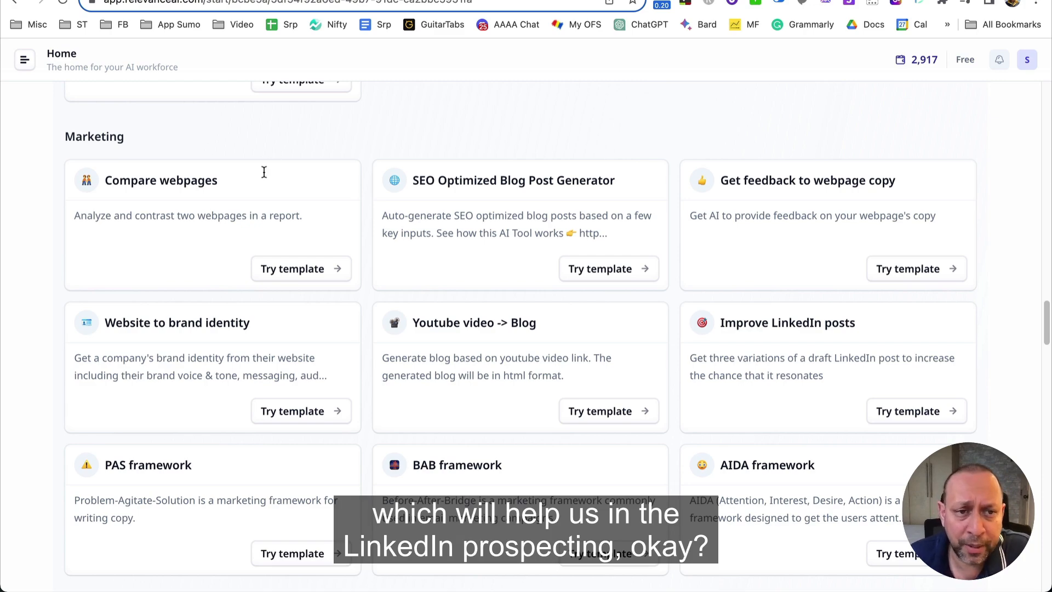
{"action": "scroll", "coordinate": [298, 171], "scroll_direction": "down", "scroll_amount": 6}
{"action": "scroll", "coordinate": [297, 171], "scroll_direction": "down", "scroll_amount": 11}
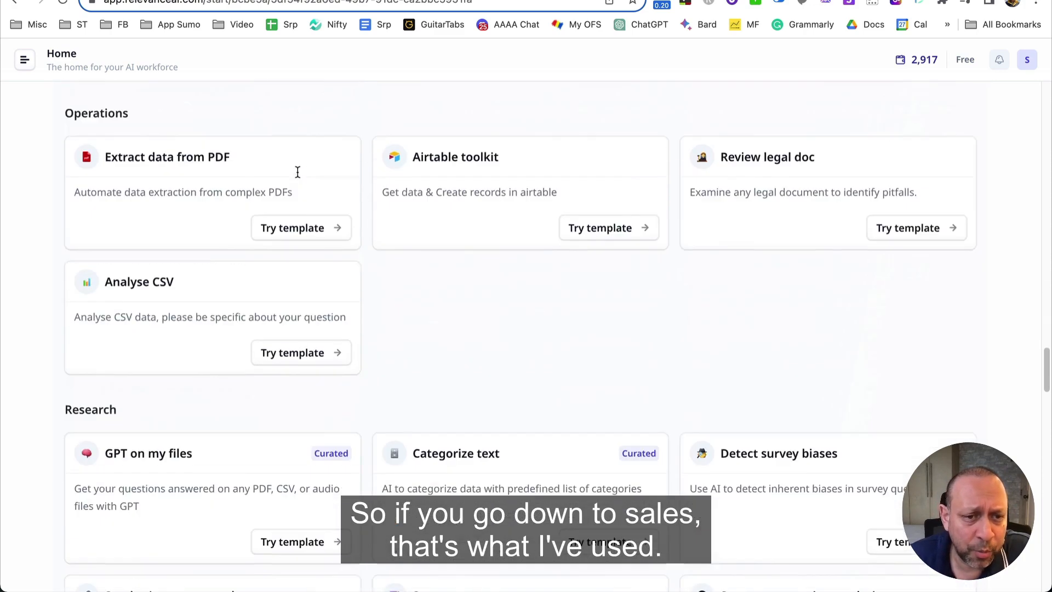
{"action": "scroll", "coordinate": [297, 172], "scroll_direction": "down", "scroll_amount": 10}
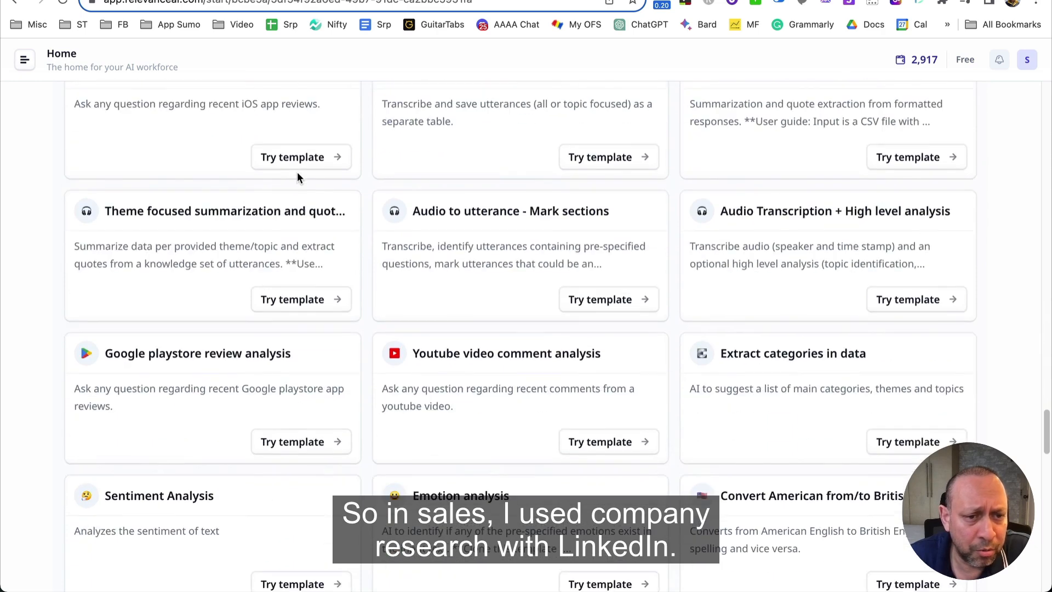
{"action": "scroll", "coordinate": [297, 172], "scroll_direction": "down", "scroll_amount": 1}
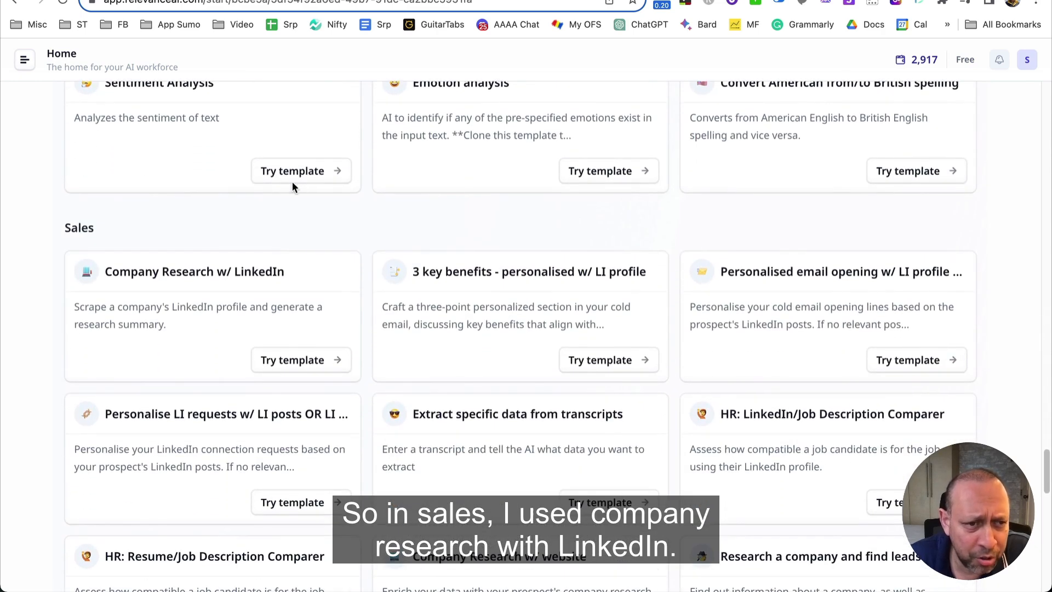
Examine the Sales templates for LinkedIn company research, researching a company and finding leads, and personalising LI requests.
{"action": "left_click_drag", "start_coordinate": [316, 277], "coordinate": [114, 277]}
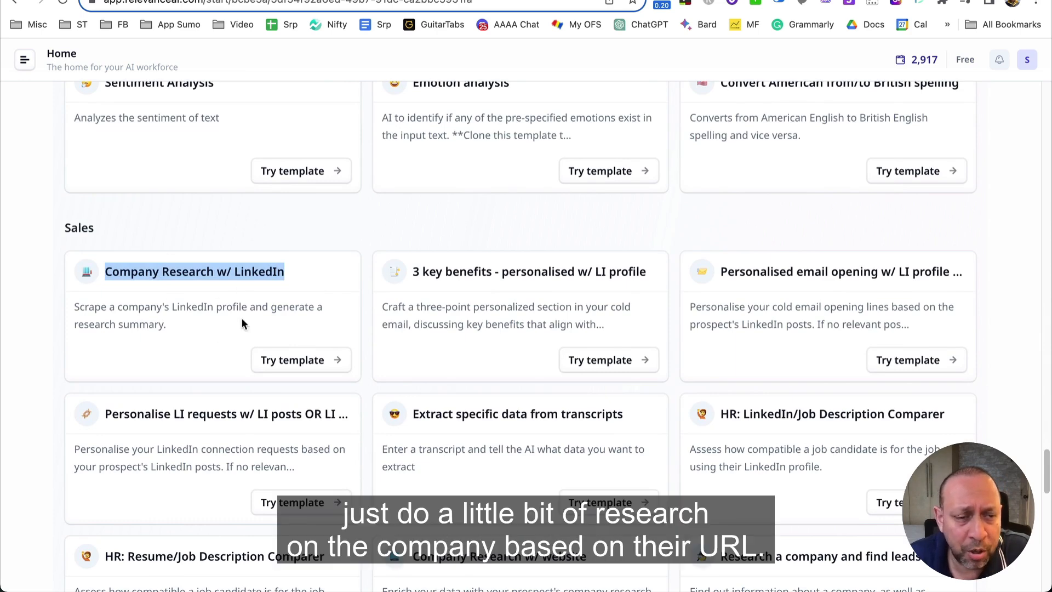
{"action": "scroll", "coordinate": [102, 243], "scroll_direction": "down", "scroll_amount": 2}
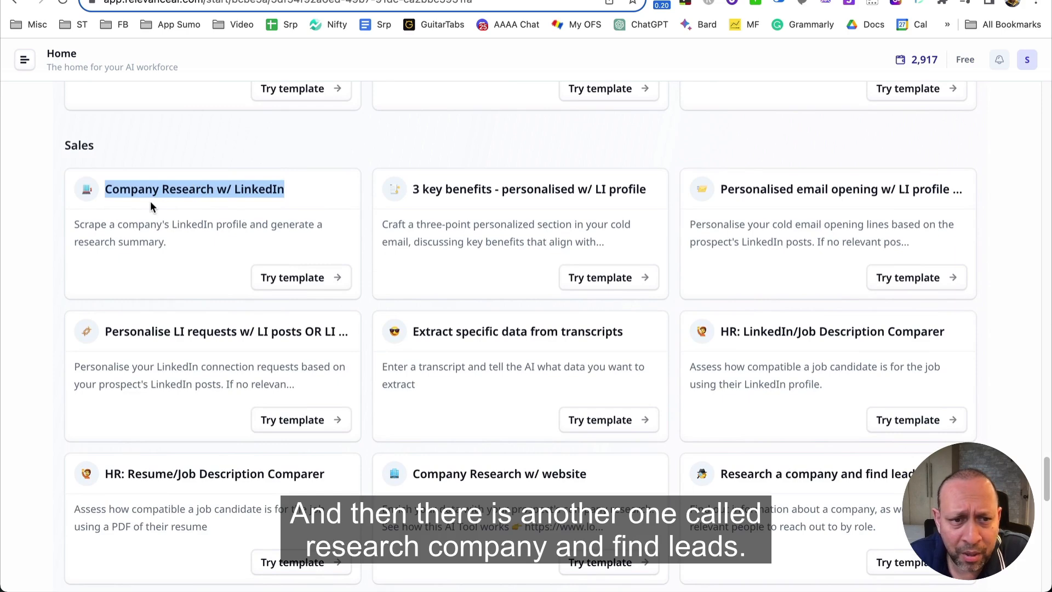
{"action": "scroll", "coordinate": [569, 307], "scroll_direction": "down", "scroll_amount": 3}
{"action": "scroll", "coordinate": [569, 307], "scroll_direction": "up", "scroll_amount": 1}
{"action": "left_click_drag", "start_coordinate": [720, 357], "coordinate": [961, 356]}
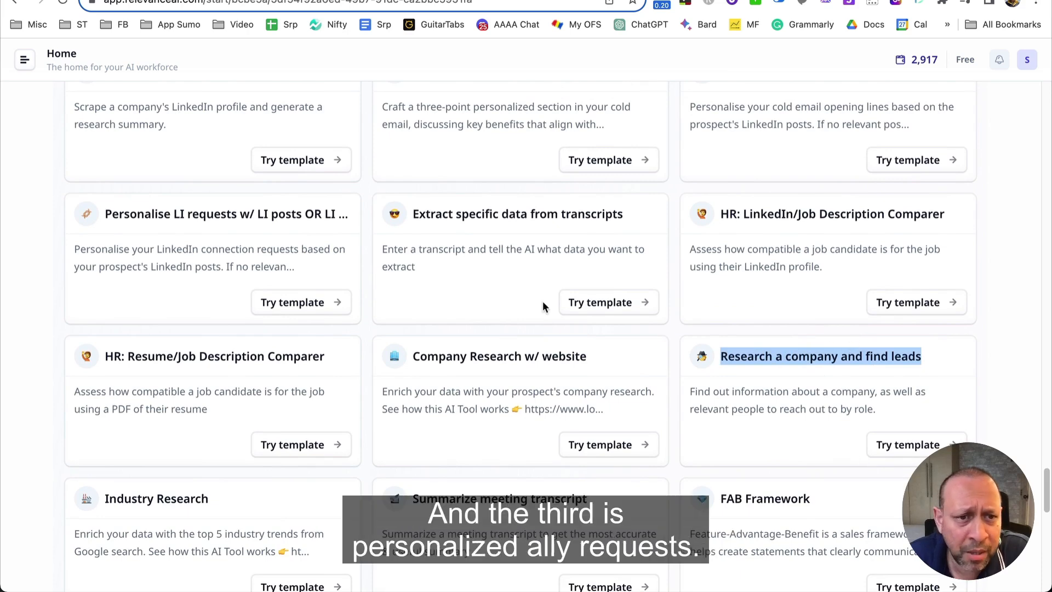
{"action": "left_click_drag", "start_coordinate": [105, 213], "coordinate": [279, 214]}
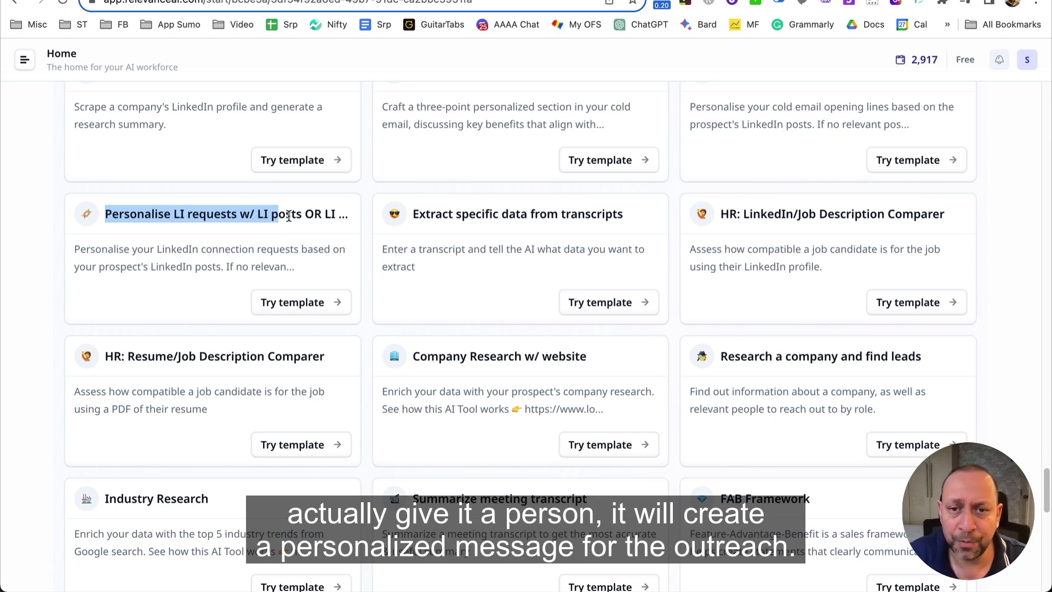
{"action": "scroll", "coordinate": [302, 233], "scroll_direction": "up", "scroll_amount": 2}
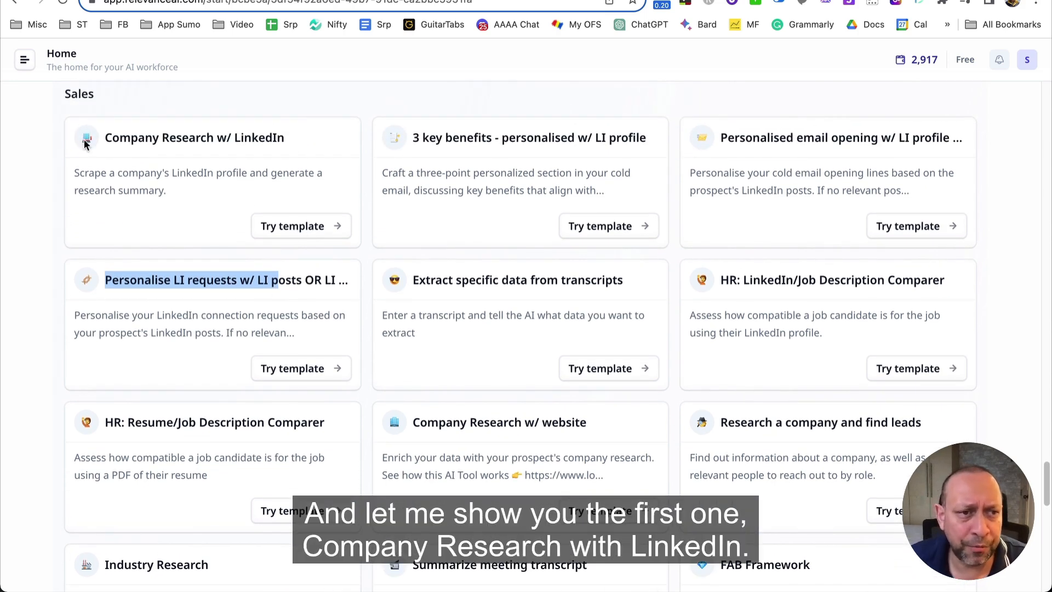
Open the Company Research w/ LinkedIn template to try it.
{"action": "left_click_drag", "start_coordinate": [113, 140], "coordinate": [282, 144]}
{"action": "left_click", "coordinate": [297, 222]}
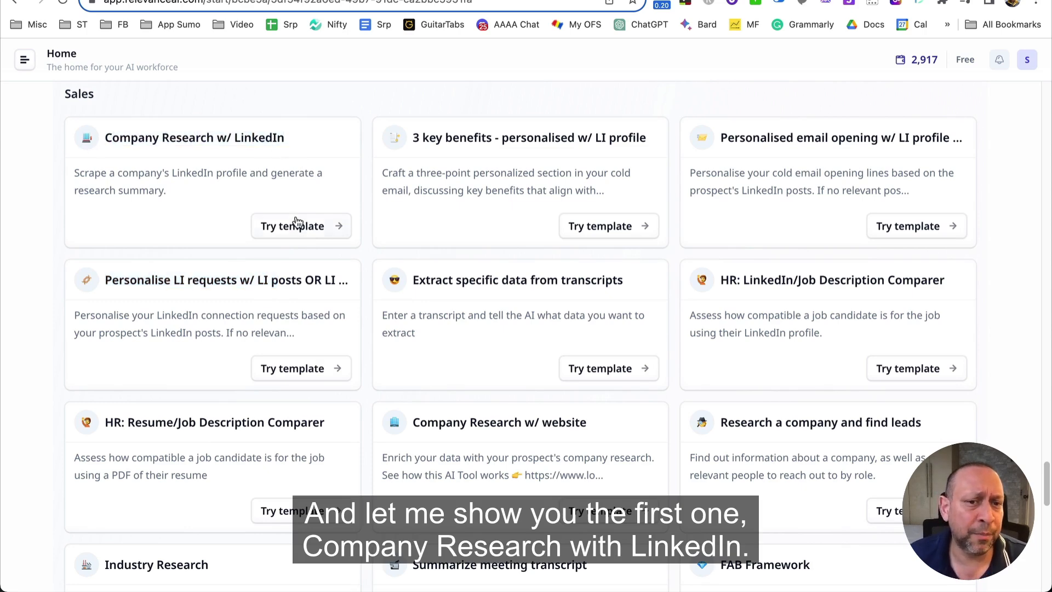
{"action": "left_click", "coordinate": [286, 230]}
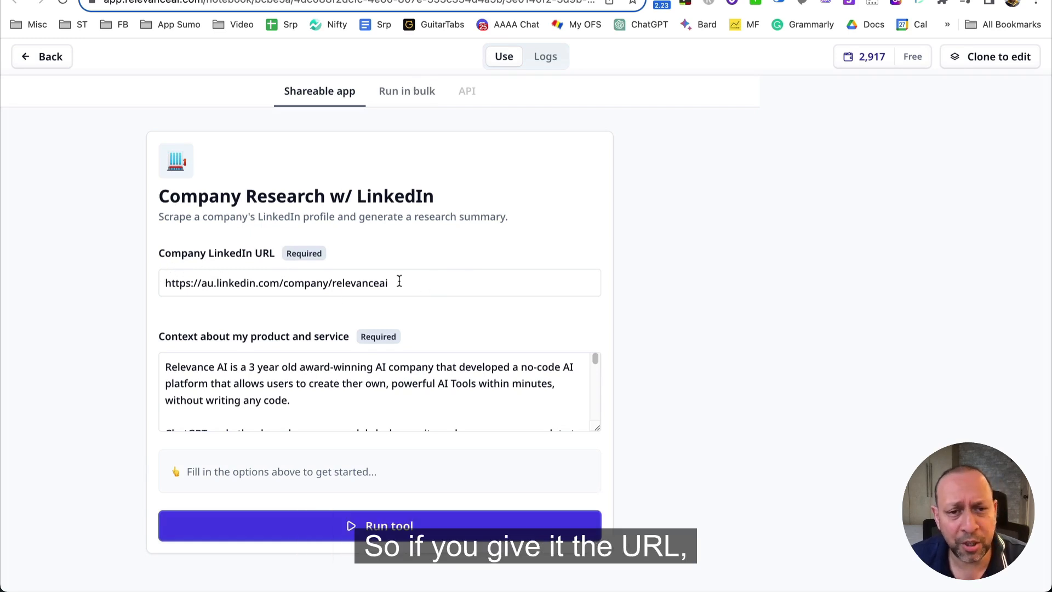
Look over the tool's product and service context and open a new browser tab.
{"action": "left_click_drag", "start_coordinate": [597, 367], "coordinate": [597, 380]}
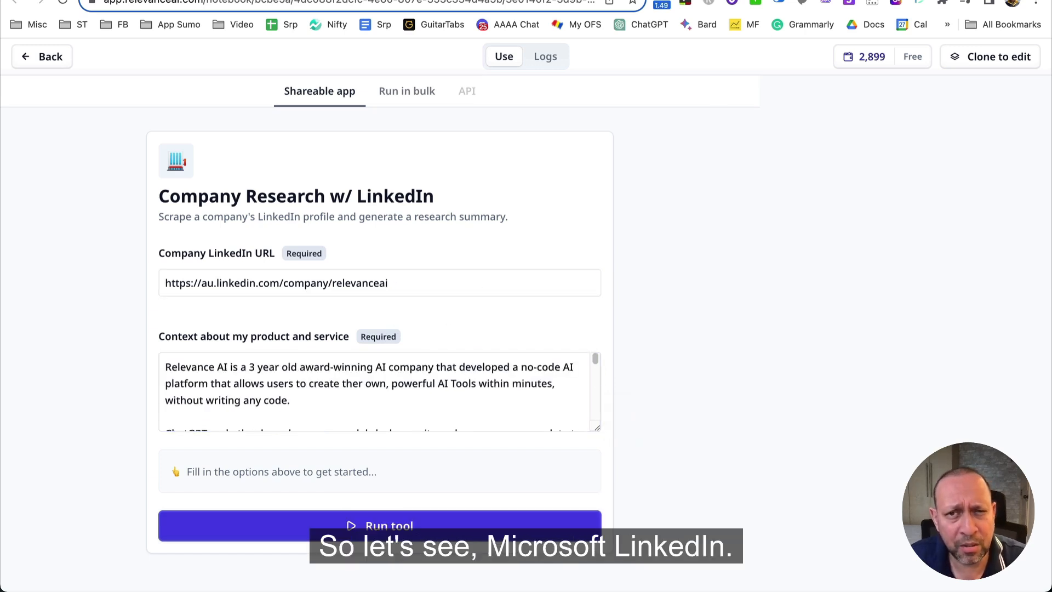
{"action": "key", "text": "super+t"}
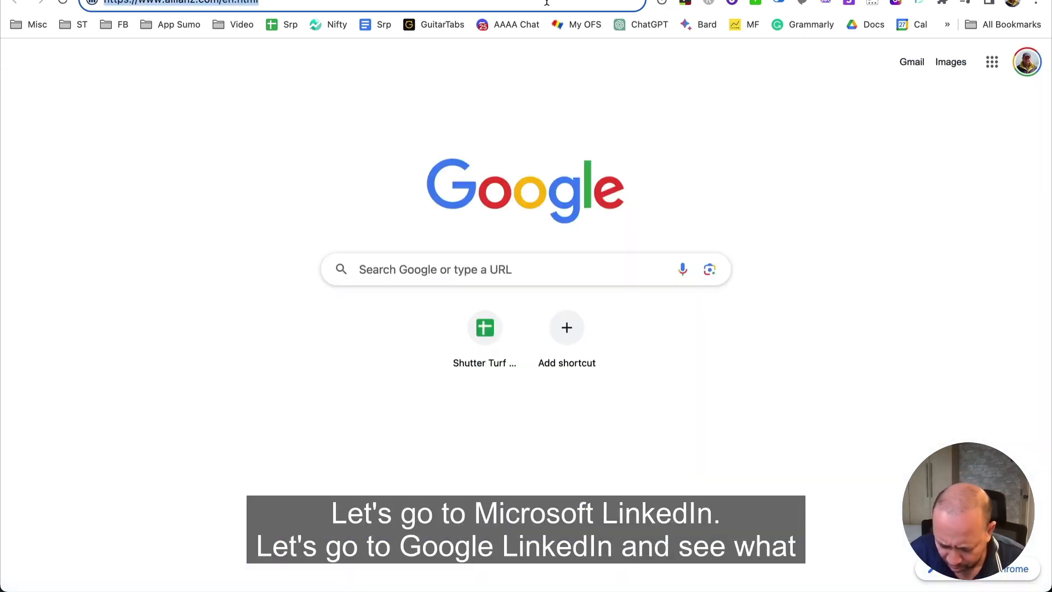
{"action": "type", "text": "micro"}
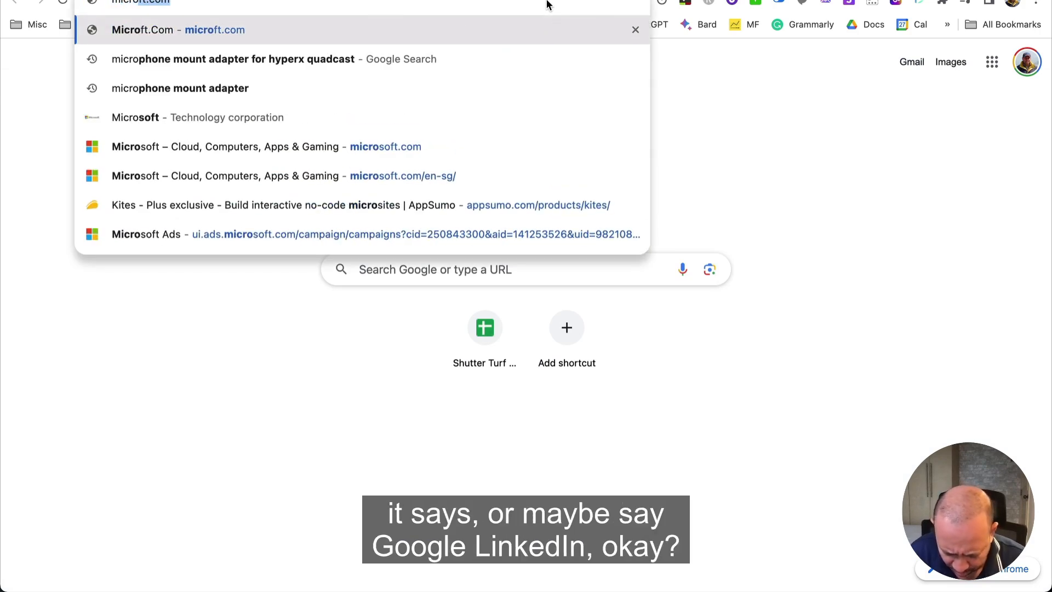
{"action": "key", "text": "BackSpace"}
{"action": "key", "text": "BackSpace"}
{"action": "key", "text": "BackSpace"}
{"action": "key", "text": "BackSpace"}
{"action": "key", "text": "BackSpace"}
{"action": "key", "text": "BackSpace"}
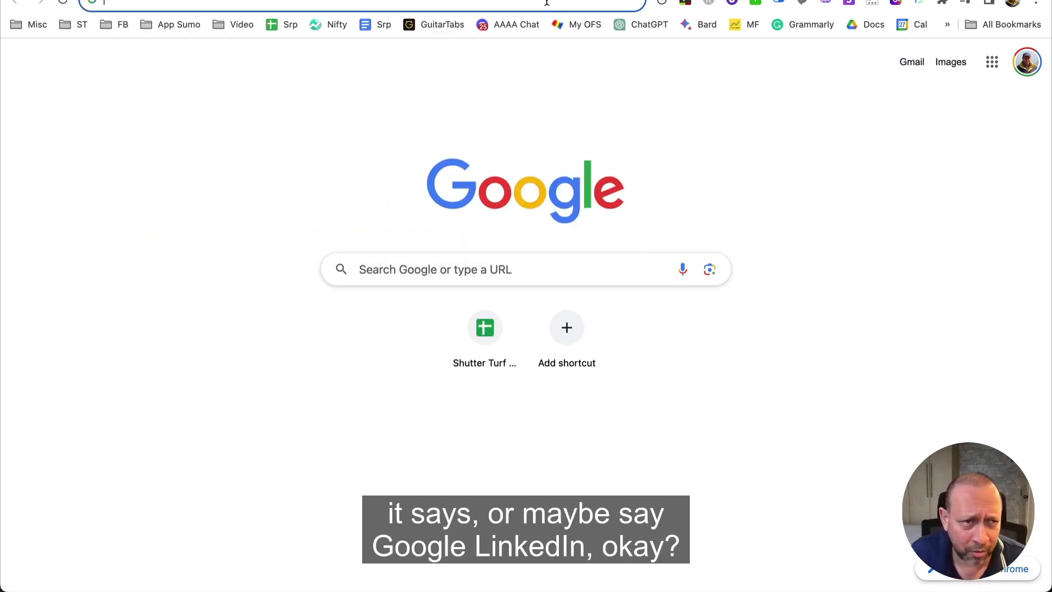
Search the web for "google linkedin" and open Google's LinkedIn company page from the results.
{"action": "type", "text": "google l"}
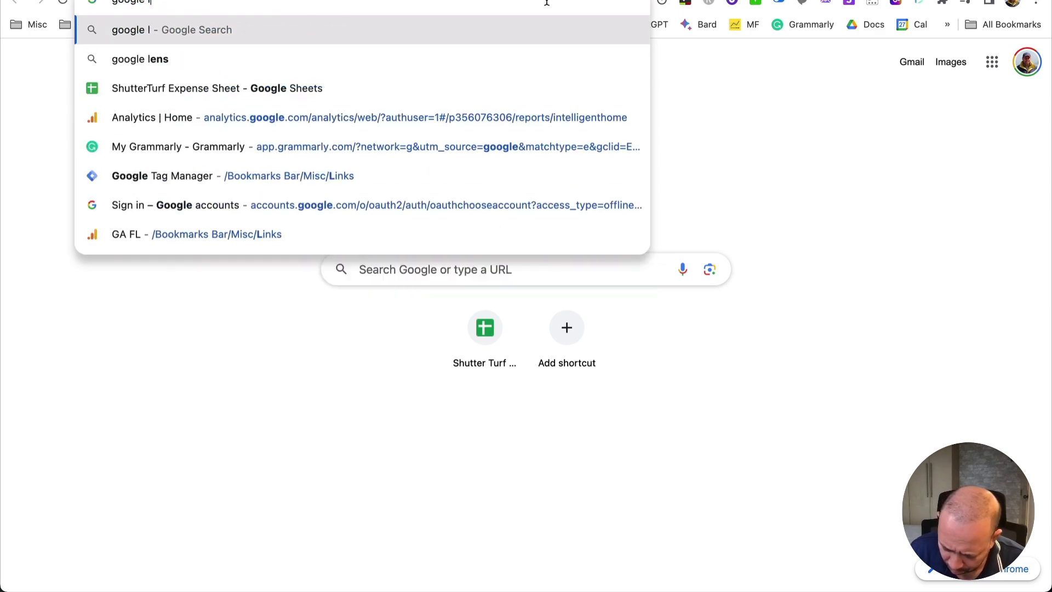
{"action": "type", "text": "inkedin"}
{"action": "key", "text": "Return"}
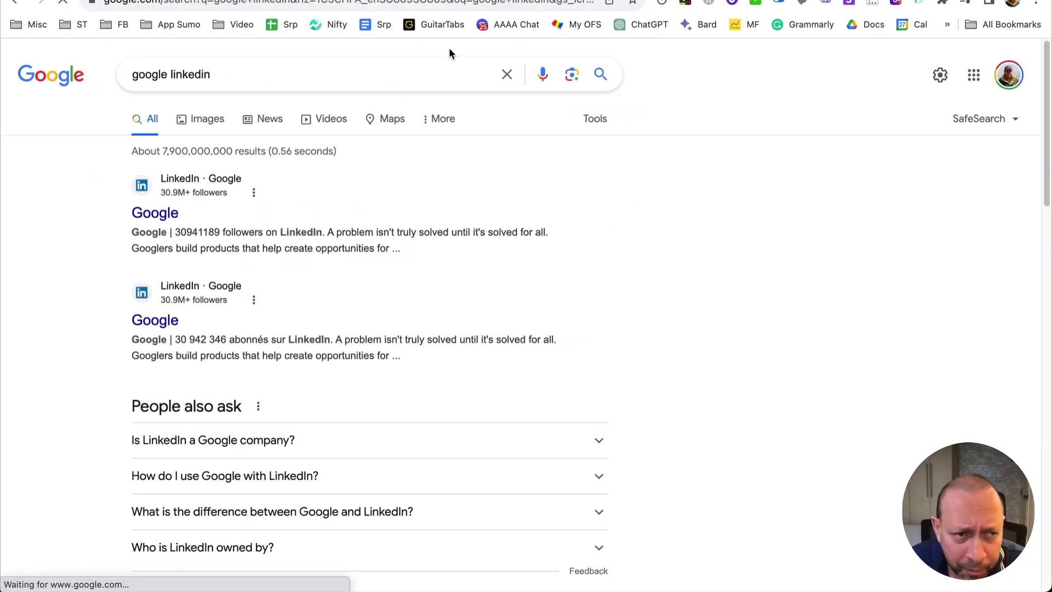
{"action": "left_click", "coordinate": [173, 215]}
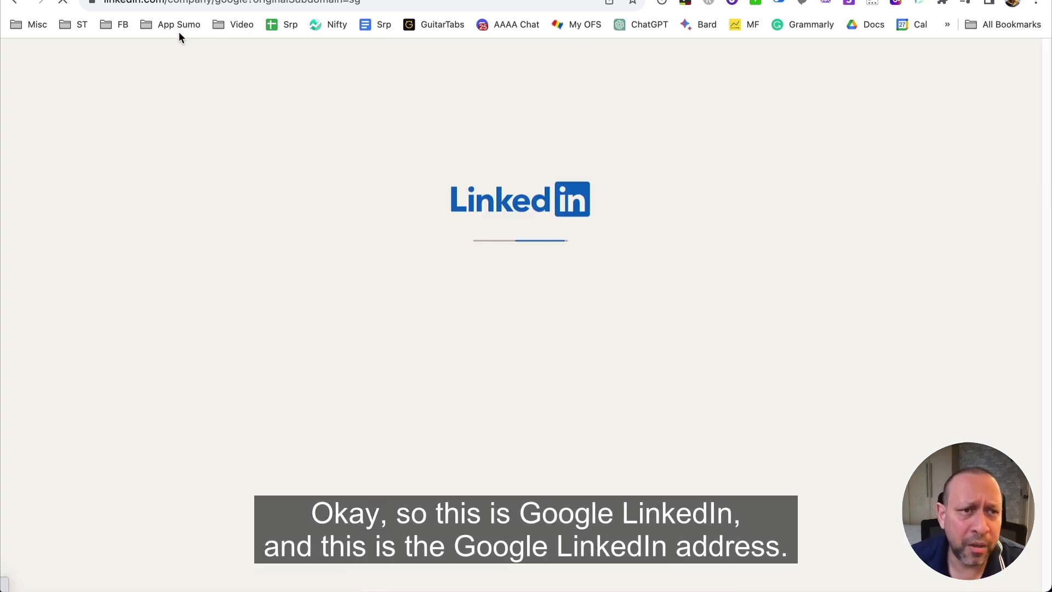
Copy the web address of Google's LinkedIn company page and return to the Company Research w/ LinkedIn tool.
{"action": "left_click", "coordinate": [162, 4]}
{"action": "triple_click", "coordinate": [162, 4]}
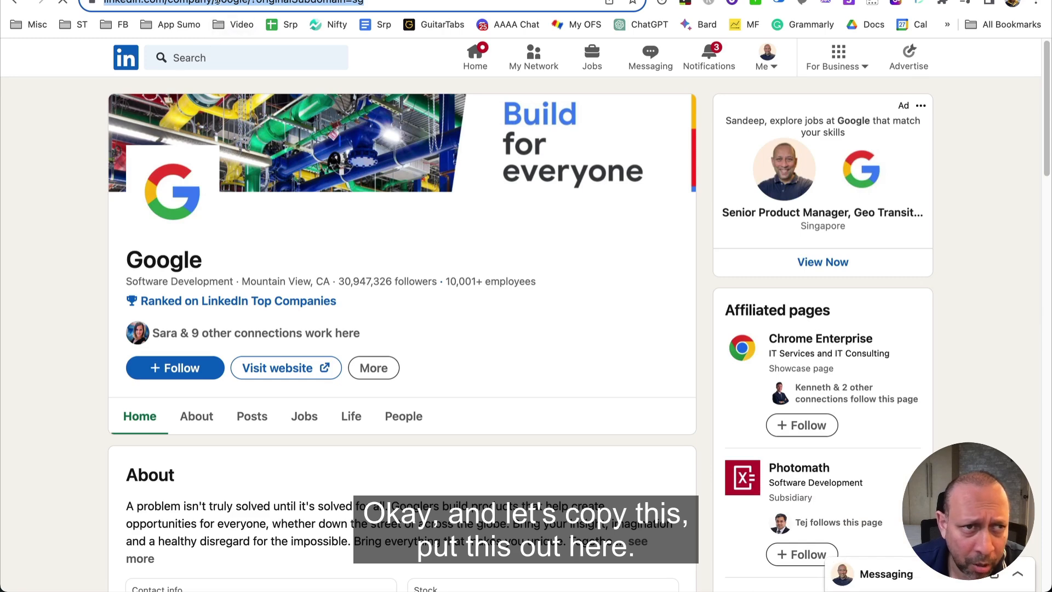
{"action": "right_click", "coordinate": [219, 5]}
{"action": "left_click", "coordinate": [279, 119]}
{"action": "key", "text": "ctrl+Tab"}
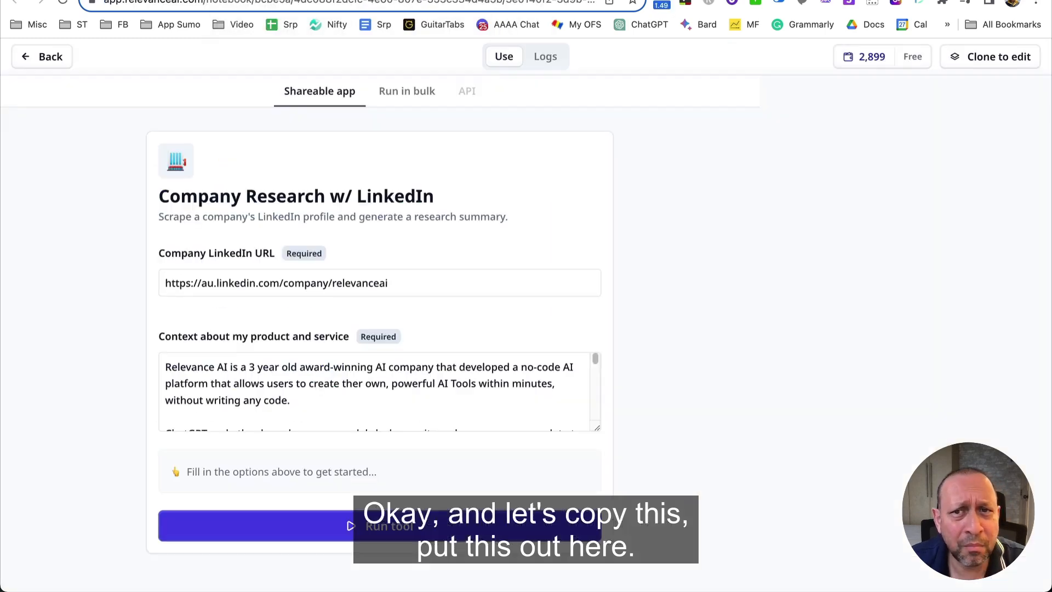
{"action": "left_click", "coordinate": [423, 284]}
{"action": "key", "text": "ctrl+a"}
{"action": "key", "text": "ctrl+v"}
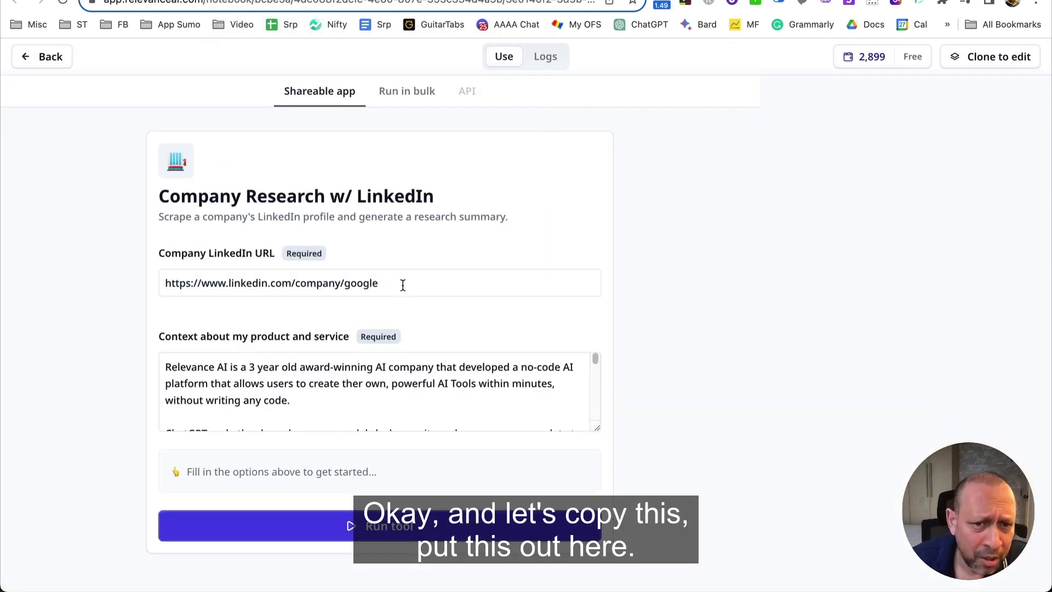
{"action": "left_click", "coordinate": [370, 535]}
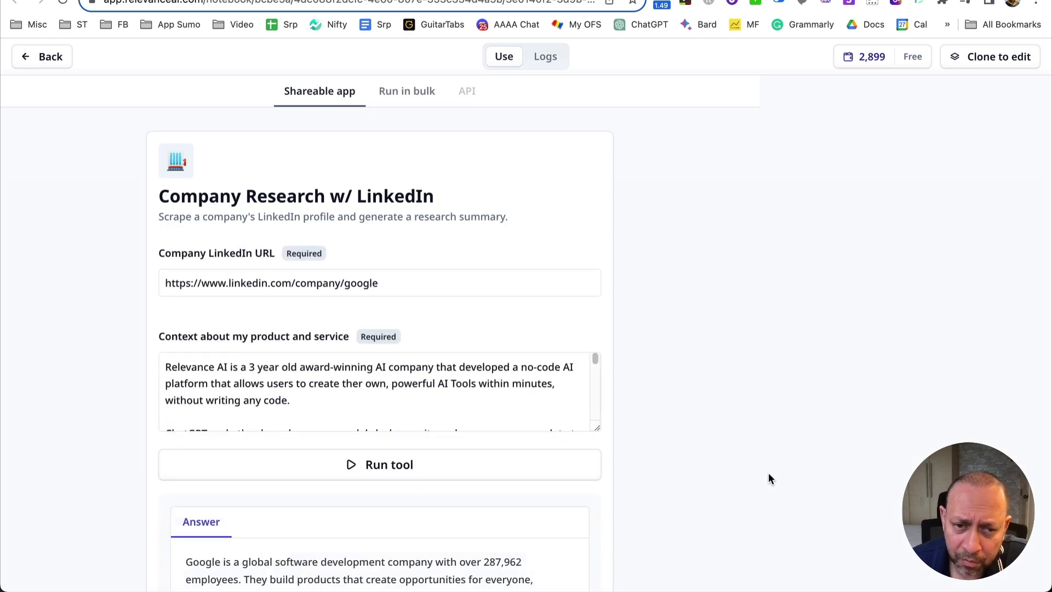
Read through the research summary generated for Google in the tool's answer.
{"action": "scroll", "coordinate": [567, 340], "scroll_direction": "down", "scroll_amount": 5}
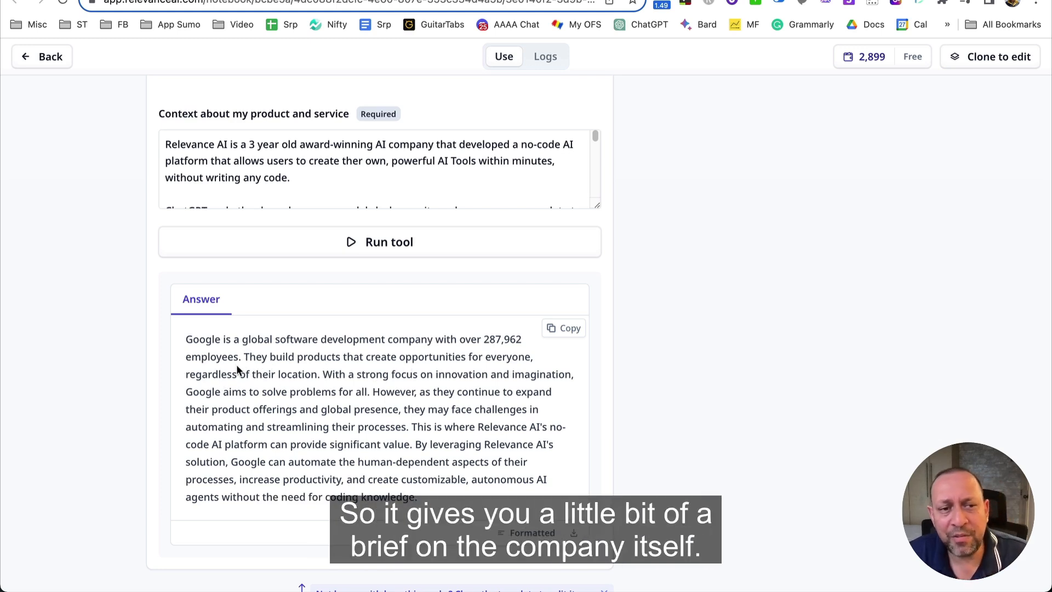
{"action": "left_click_drag", "start_coordinate": [411, 499], "coordinate": [186, 340]}
{"action": "left_click", "coordinate": [261, 398]}
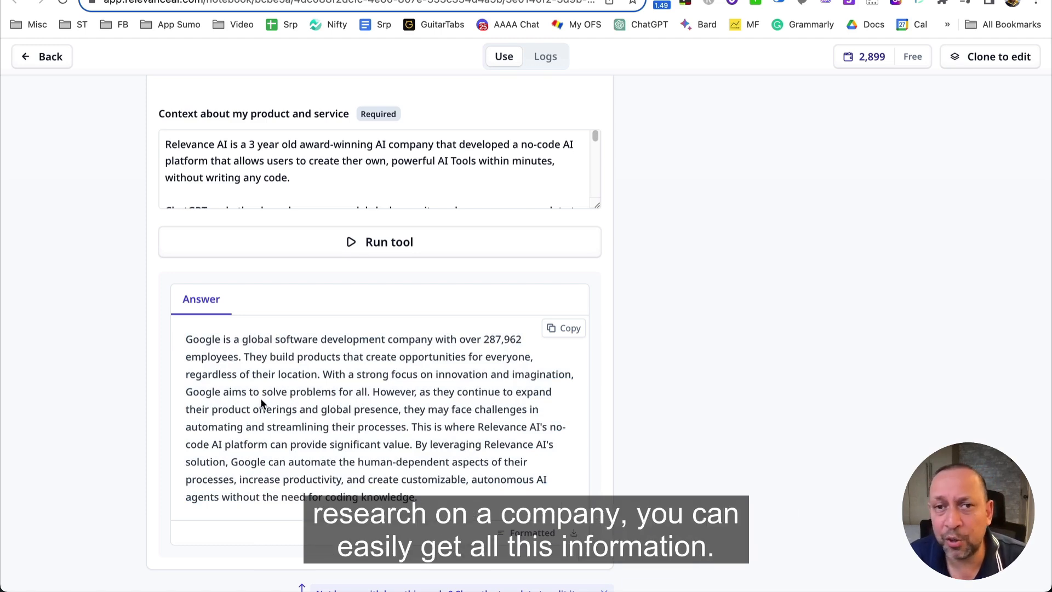
{"action": "scroll", "coordinate": [261, 398], "scroll_direction": "up", "scroll_amount": 4}
{"action": "scroll", "coordinate": [378, 387], "scroll_direction": "down", "scroll_amount": 2}
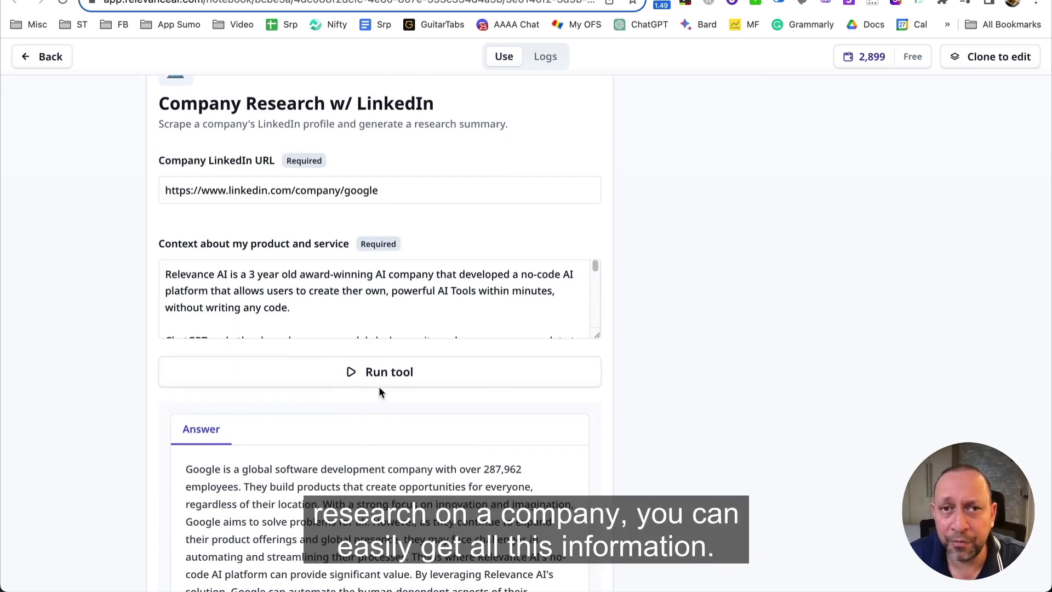
Clone the Company Research w/ LinkedIn template into the account as an editable copy.
{"action": "scroll", "coordinate": [380, 390], "scroll_direction": "up", "scroll_amount": 3}
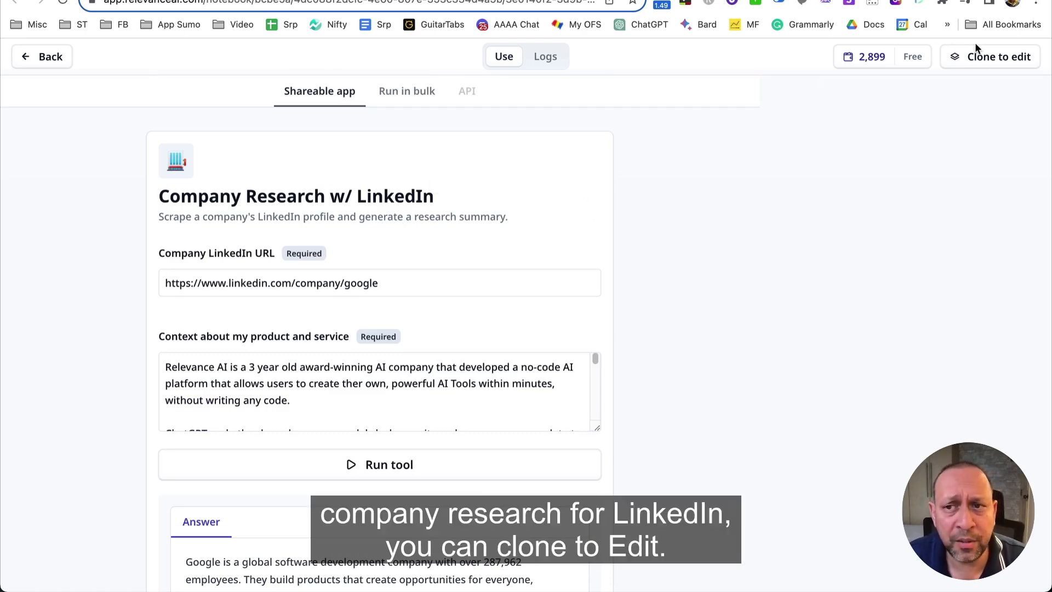
{"action": "left_click", "coordinate": [1004, 61]}
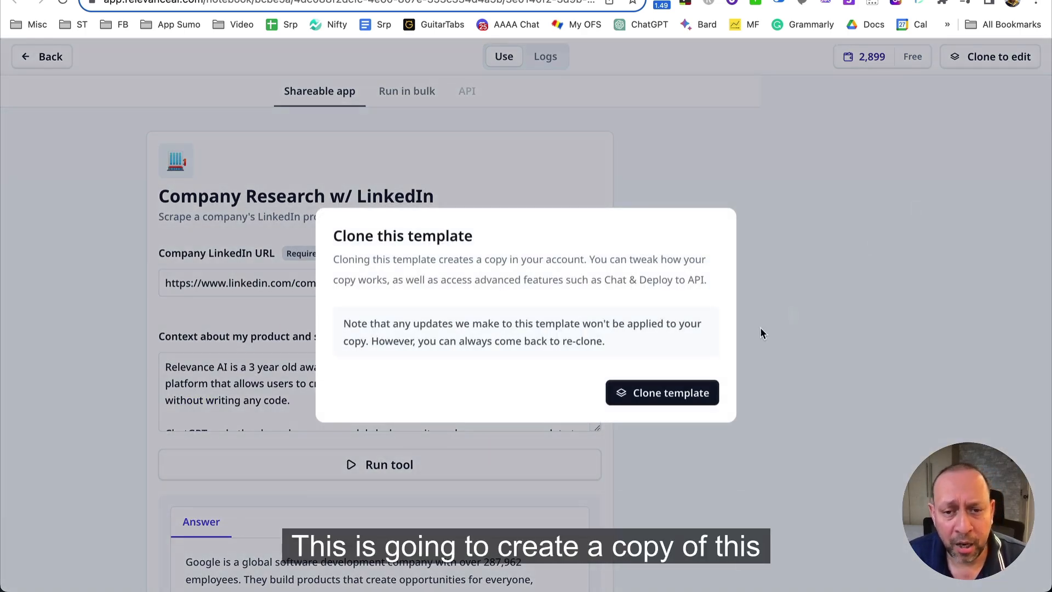
{"action": "left_click", "coordinate": [670, 393]}
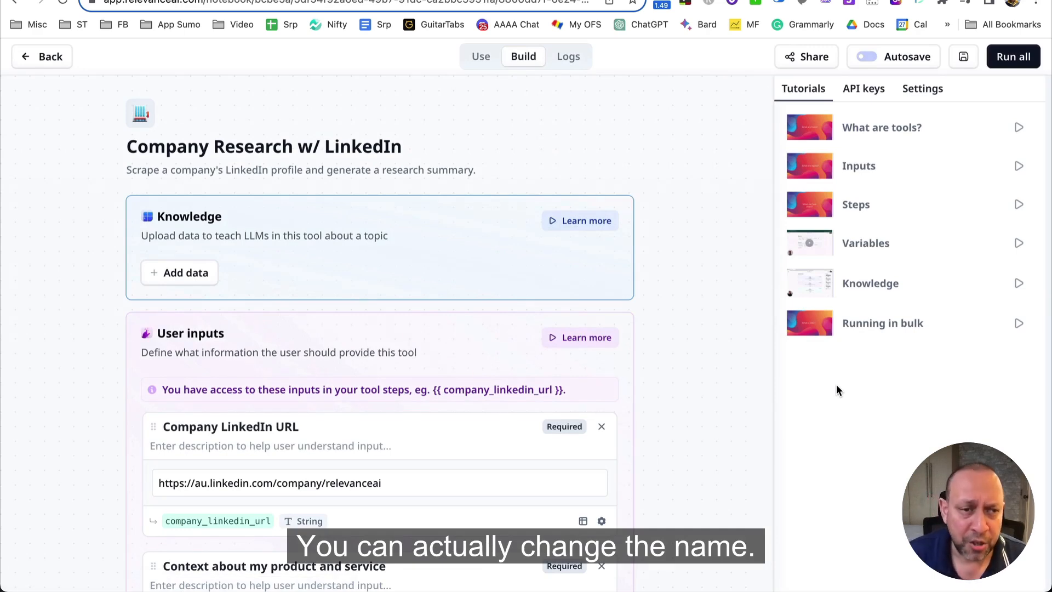
{"action": "double_click", "coordinate": [259, 148]}
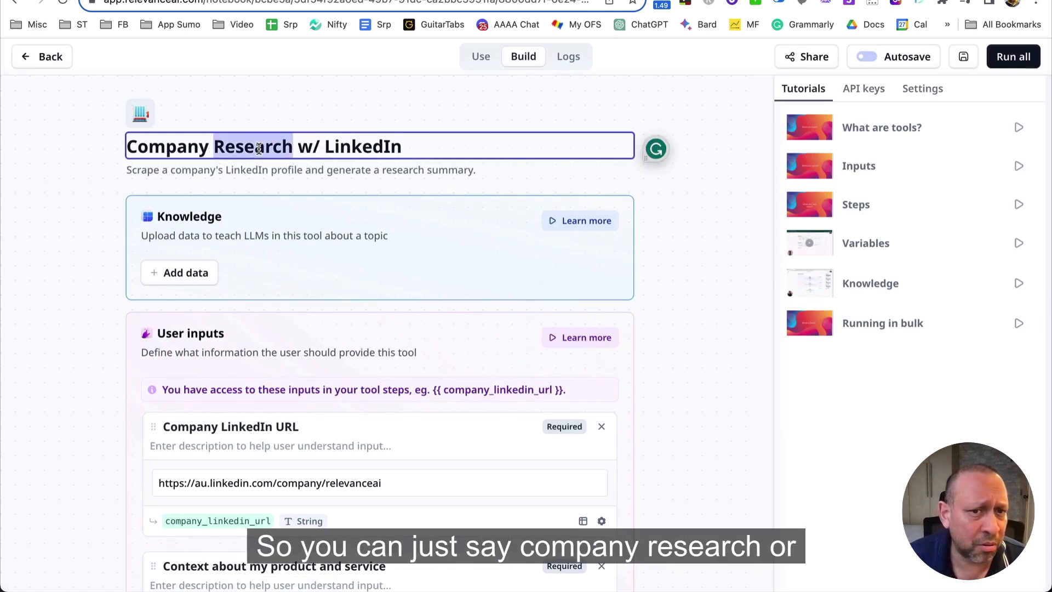
{"action": "key", "text": "BackSpace"}
{"action": "key", "text": "BackSpace"}
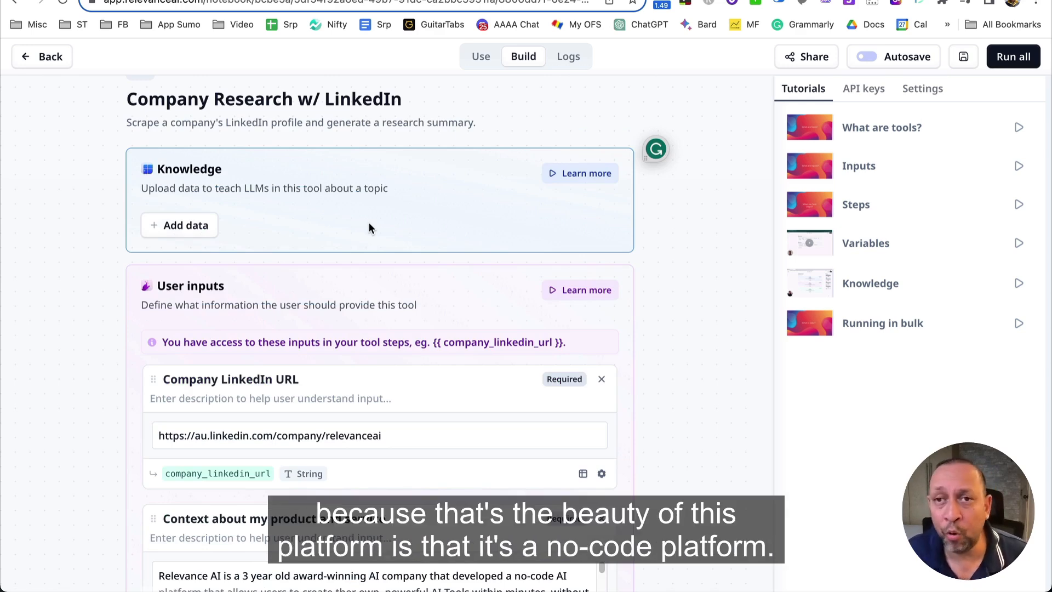
Examine the cloned tool's user inputs and the expanded settings of the Get a LinkedIn Profile/Company and Posts step.
{"action": "scroll", "coordinate": [369, 222], "scroll_direction": "down", "scroll_amount": 5}
{"action": "left_click", "coordinate": [430, 167]}
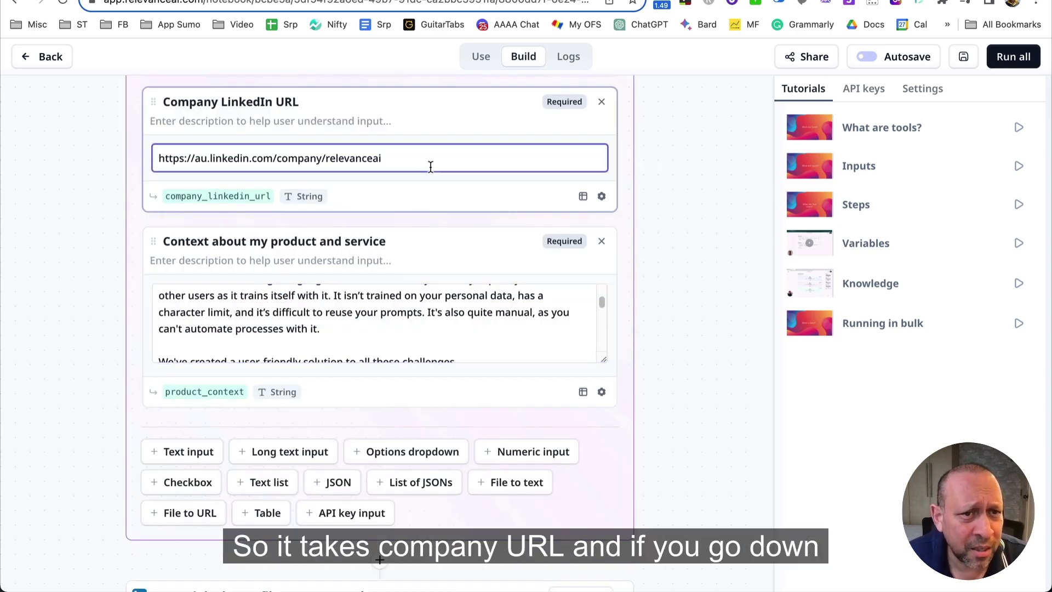
{"action": "scroll", "coordinate": [364, 395], "scroll_direction": "down", "scroll_amount": 3}
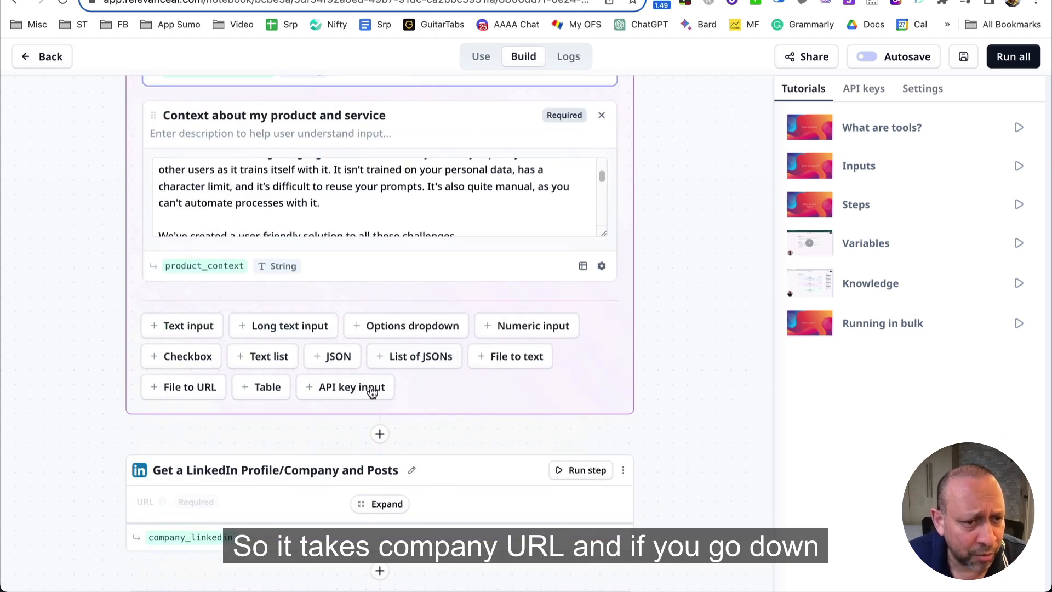
{"action": "scroll", "coordinate": [374, 390], "scroll_direction": "down", "scroll_amount": 2}
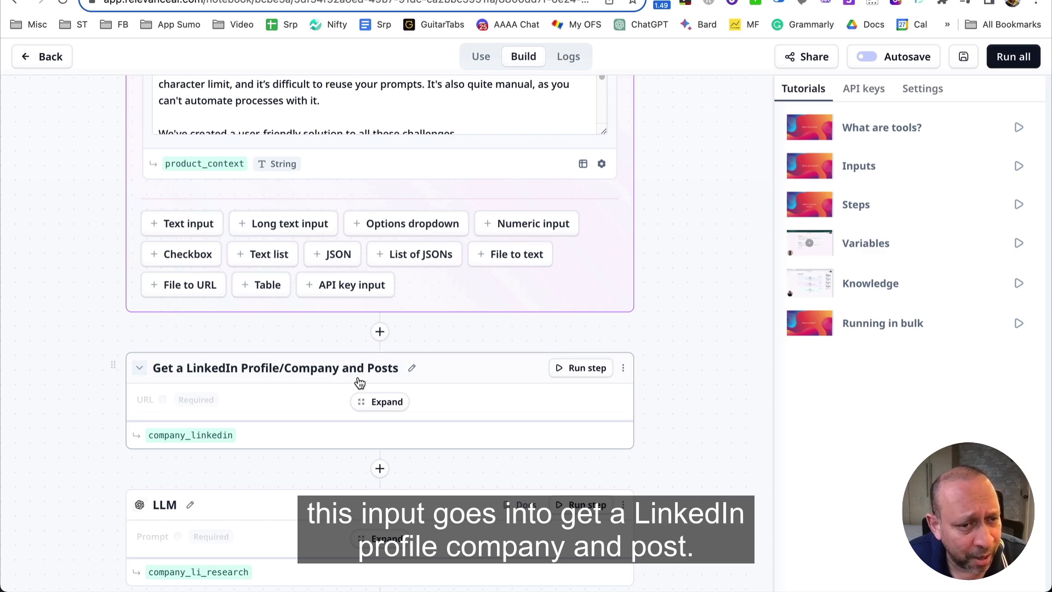
{"action": "left_click", "coordinate": [377, 403]}
{"action": "scroll", "coordinate": [488, 390], "scroll_direction": "down", "scroll_amount": 3}
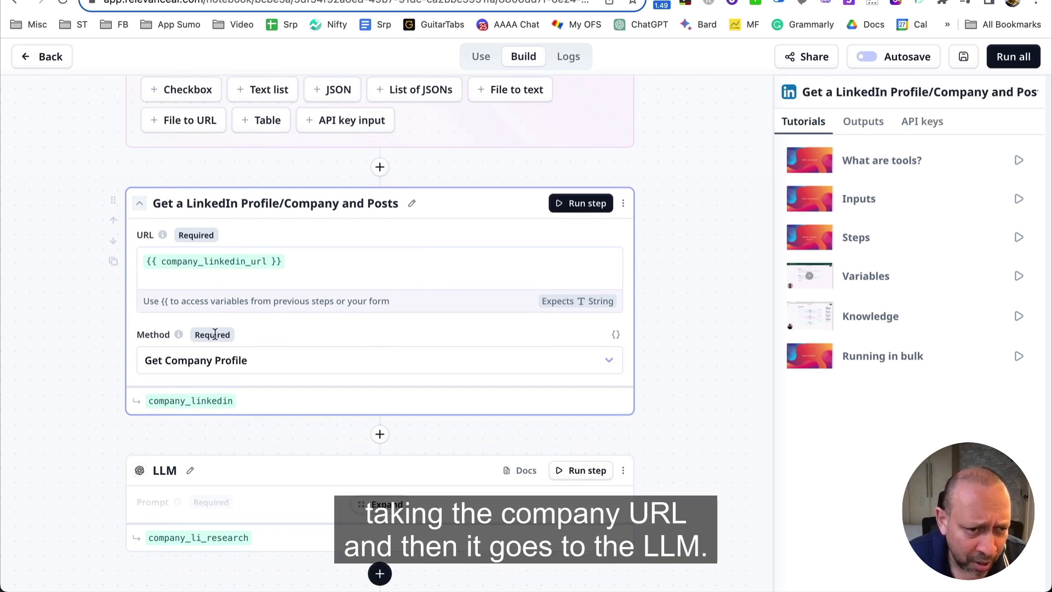
{"action": "scroll", "coordinate": [301, 364], "scroll_direction": "down", "scroll_amount": 2}
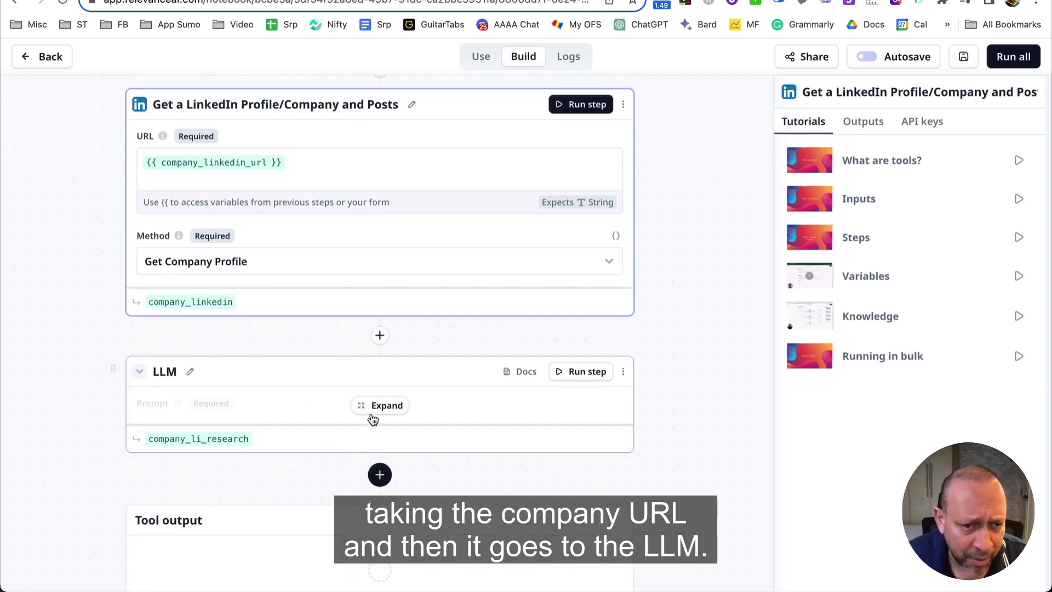
Expand the LLM step and examine its prompt, system prompt and model, along with the tool output section.
{"action": "left_click", "coordinate": [383, 404]}
{"action": "scroll", "coordinate": [384, 411], "scroll_direction": "down", "scroll_amount": 3}
{"action": "left_click", "coordinate": [303, 377]}
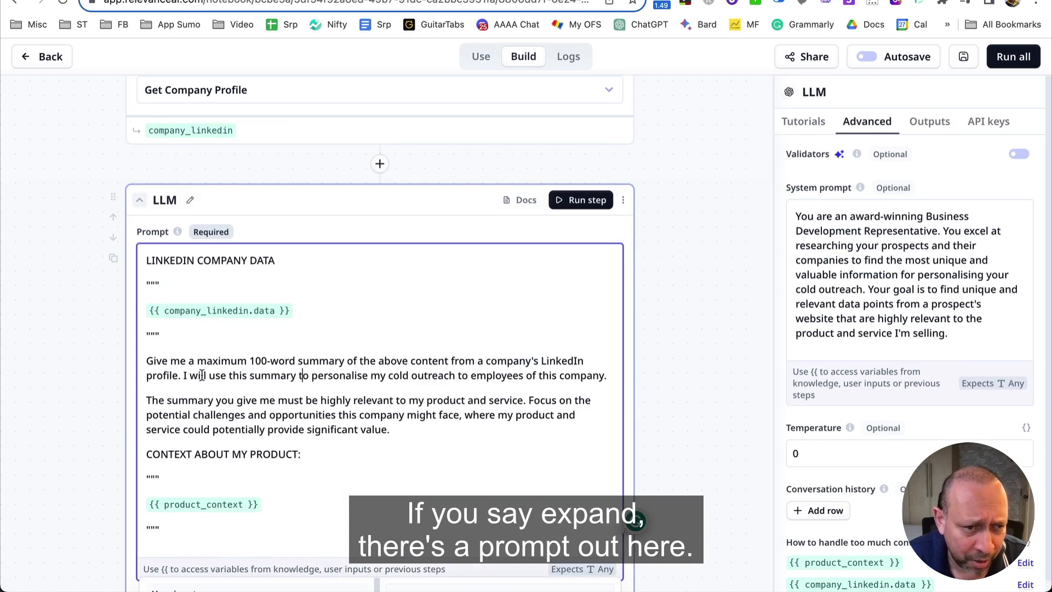
{"action": "left_click_drag", "start_coordinate": [148, 358], "coordinate": [497, 357]}
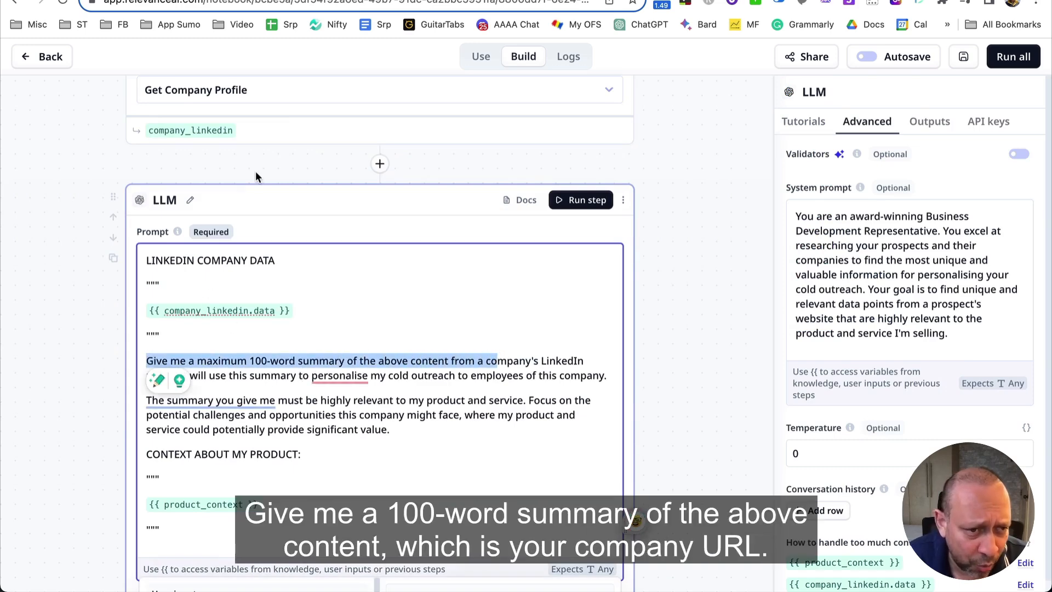
{"action": "triple_click", "coordinate": [870, 276]}
{"action": "left_click", "coordinate": [733, 277]}
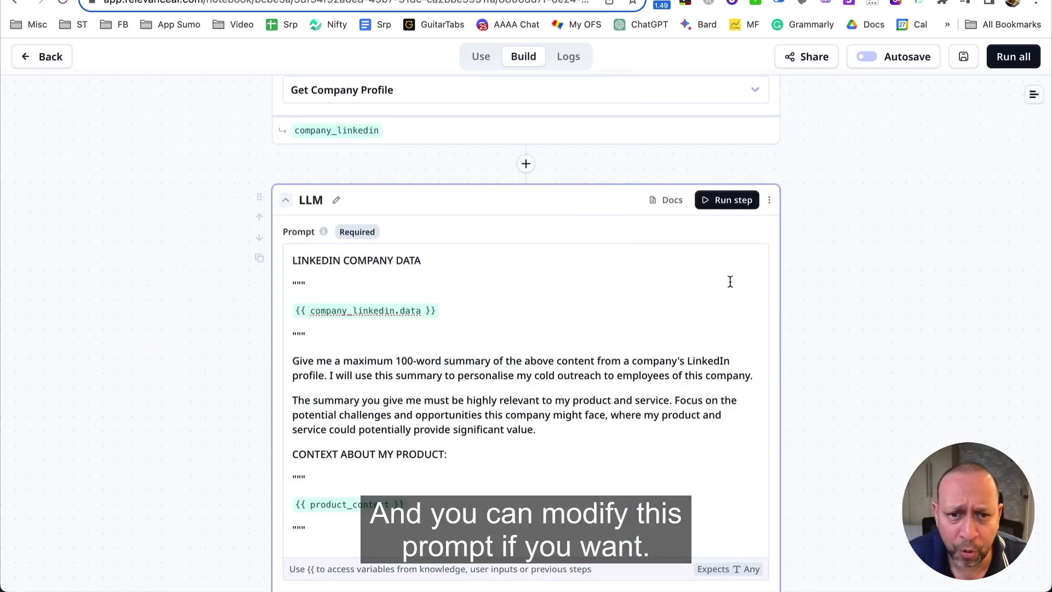
{"action": "scroll", "coordinate": [602, 325], "scroll_direction": "down", "scroll_amount": 4}
{"action": "scroll", "coordinate": [526, 244], "scroll_direction": "down", "scroll_amount": 3}
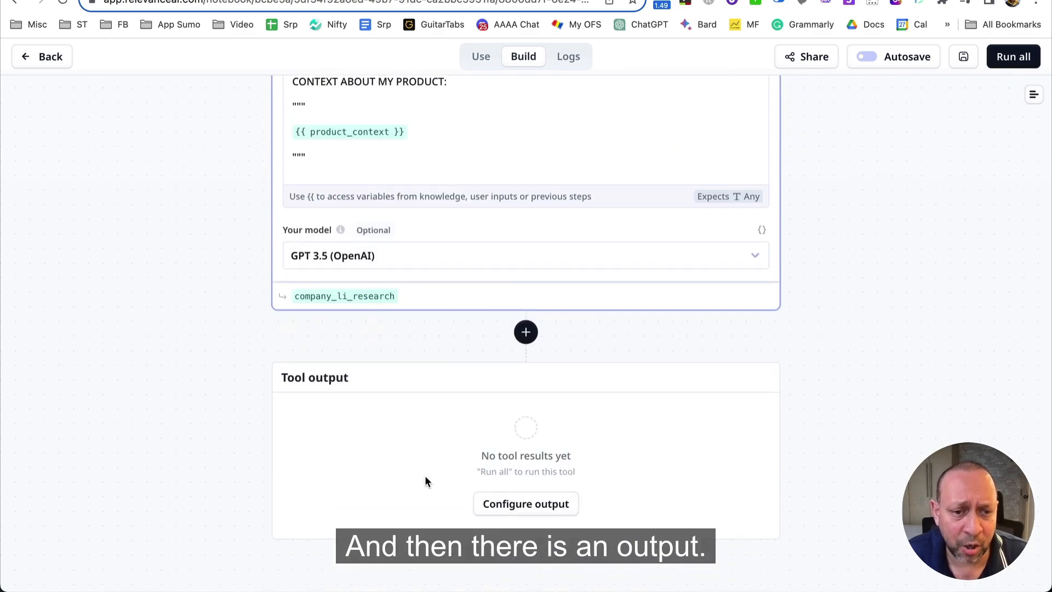
Review the tool's user inputs once more and save the cloned Company Research w/ LinkedIn tool.
{"action": "scroll", "coordinate": [663, 417], "scroll_direction": "up", "scroll_amount": 15}
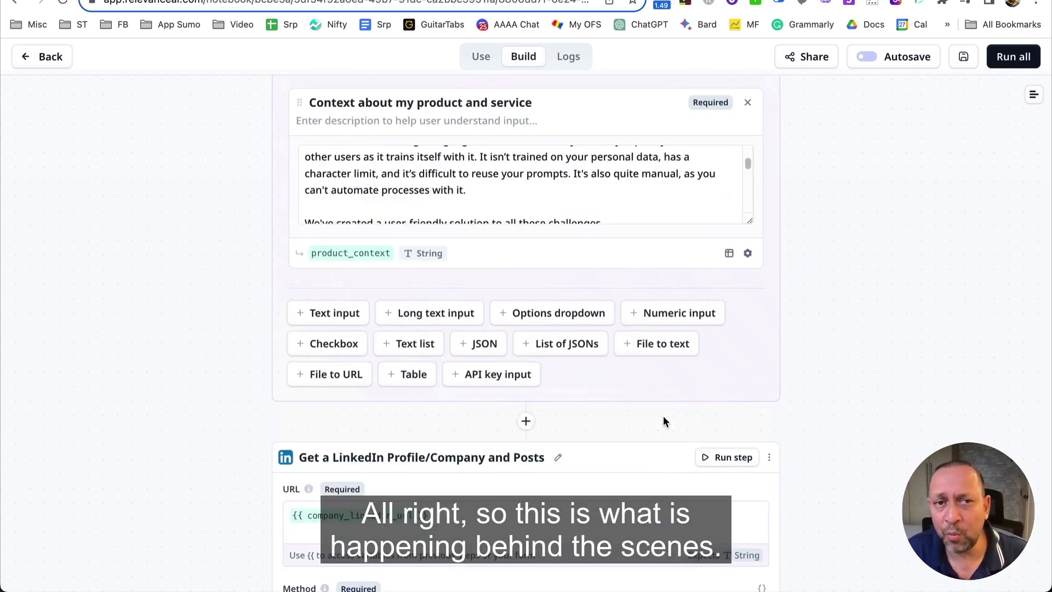
{"action": "scroll", "coordinate": [612, 352], "scroll_direction": "up", "scroll_amount": 3}
{"action": "scroll", "coordinate": [592, 273], "scroll_direction": "down", "scroll_amount": 3}
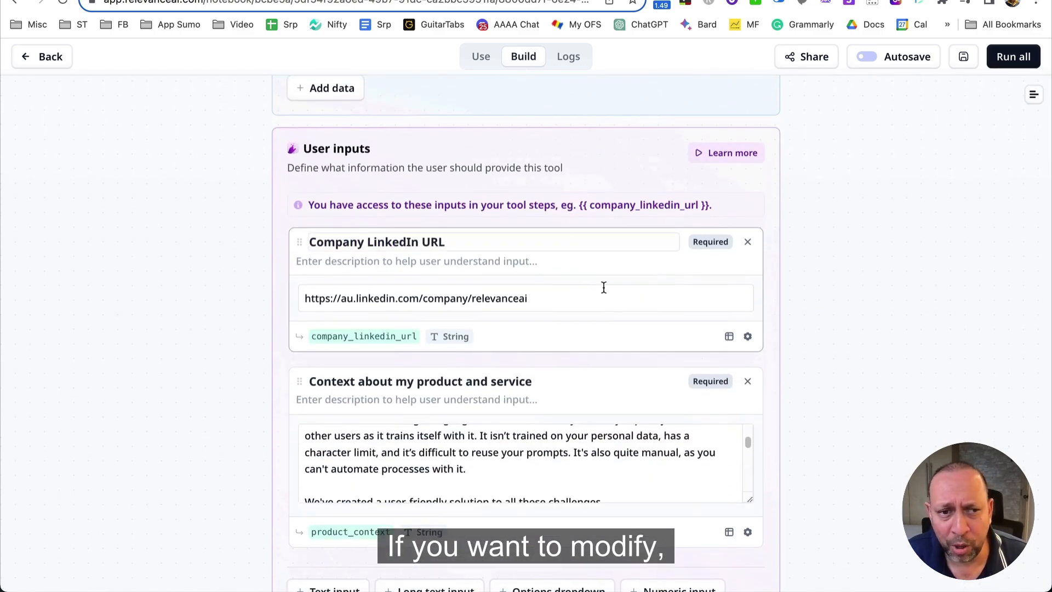
{"action": "left_click", "coordinate": [966, 59]}
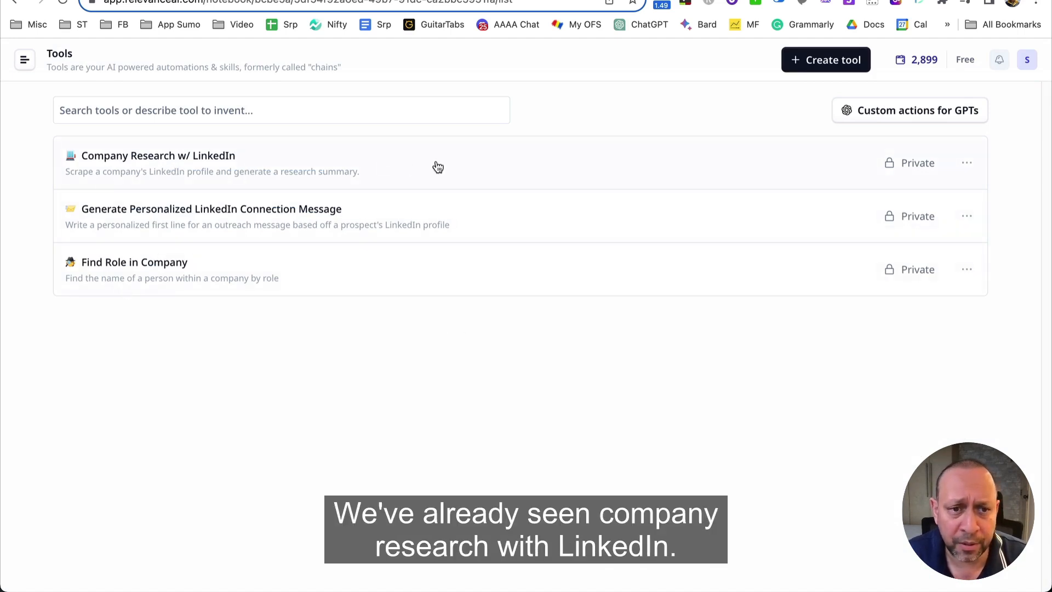
Open the Find Role in Company tool and enter Microsoft as the company name and CEO as the role to find.
{"action": "left_click", "coordinate": [144, 271]}
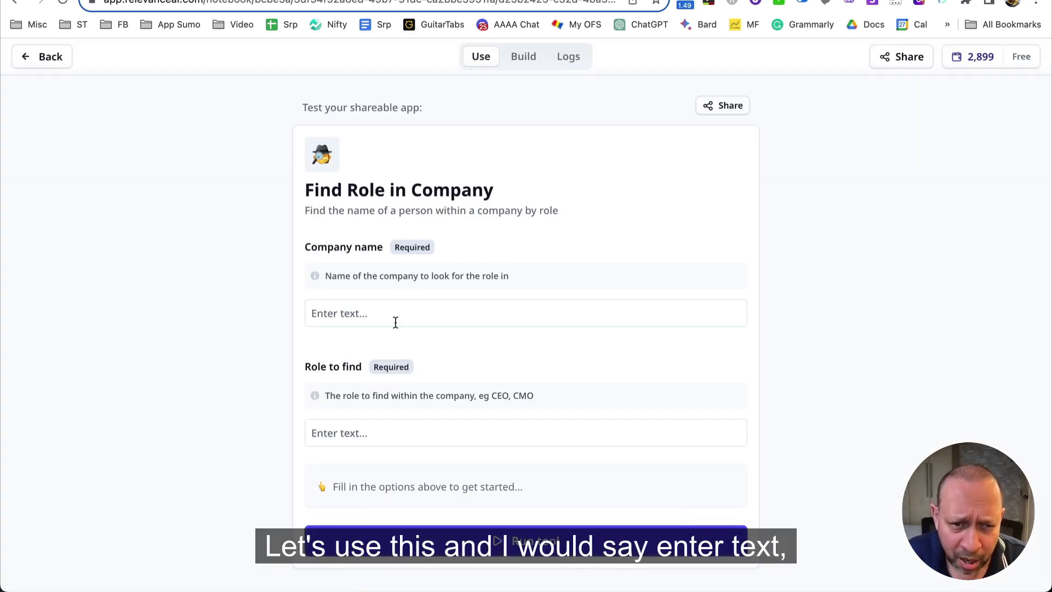
{"action": "left_click", "coordinate": [392, 313]}
{"action": "type", "text": "MIcr"}
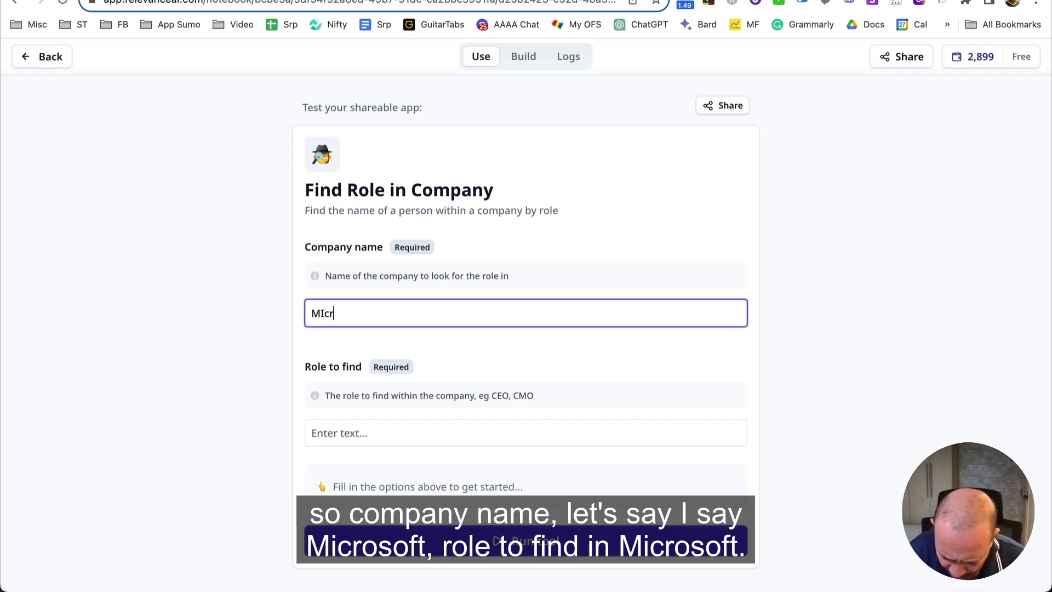
{"action": "left_click", "coordinate": [392, 429]}
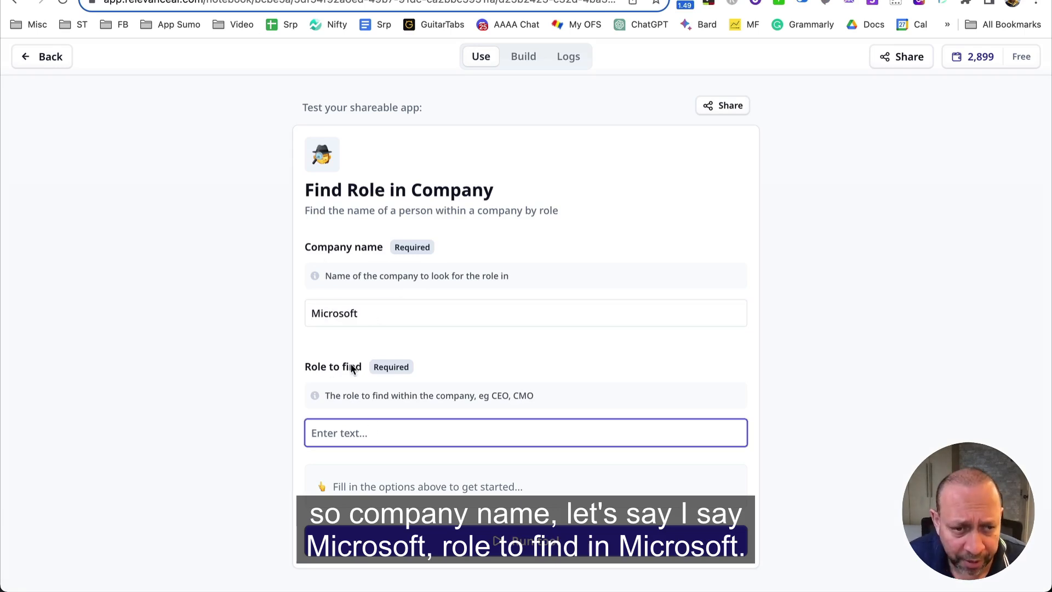
{"action": "type", "text": "CEO"}
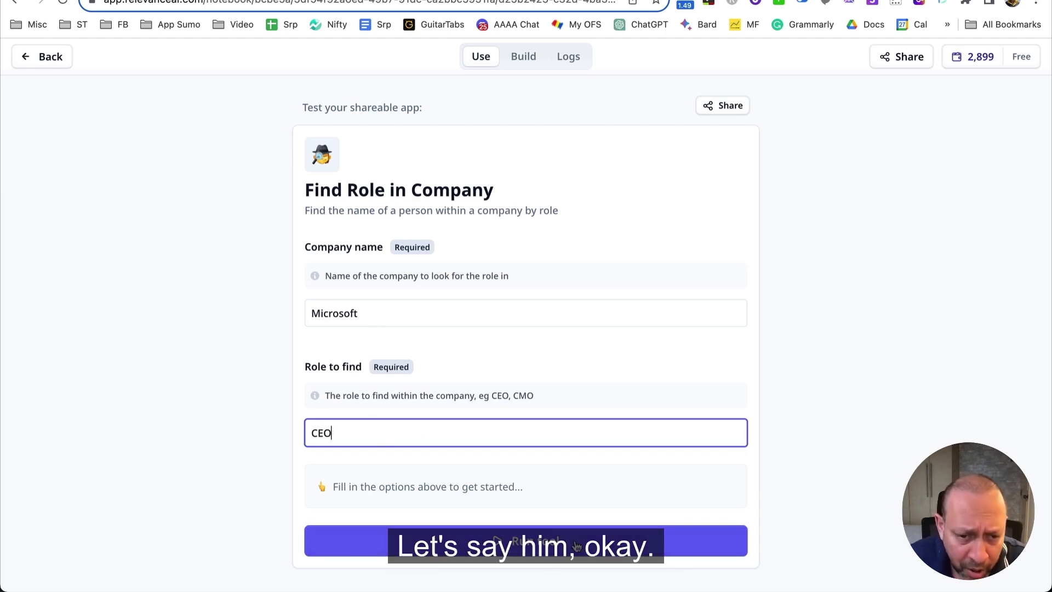
Run the tool for the Microsoft CEO and review the name, LinkedIn, company website and company summary results.
{"action": "left_click", "coordinate": [531, 550]}
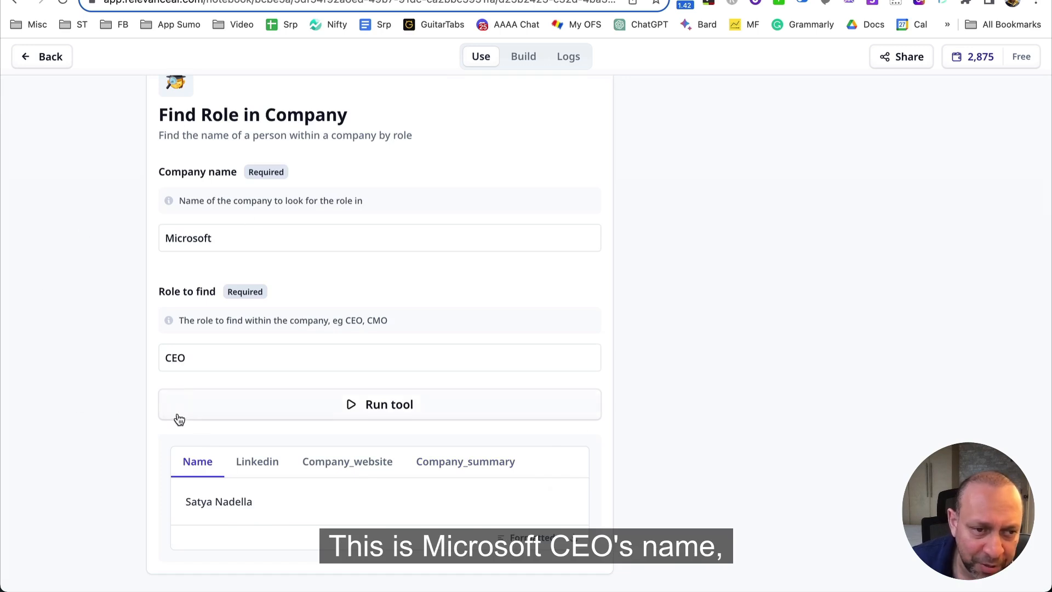
{"action": "left_click_drag", "start_coordinate": [258, 504], "coordinate": [432, 500]}
{"action": "left_click", "coordinate": [257, 462]}
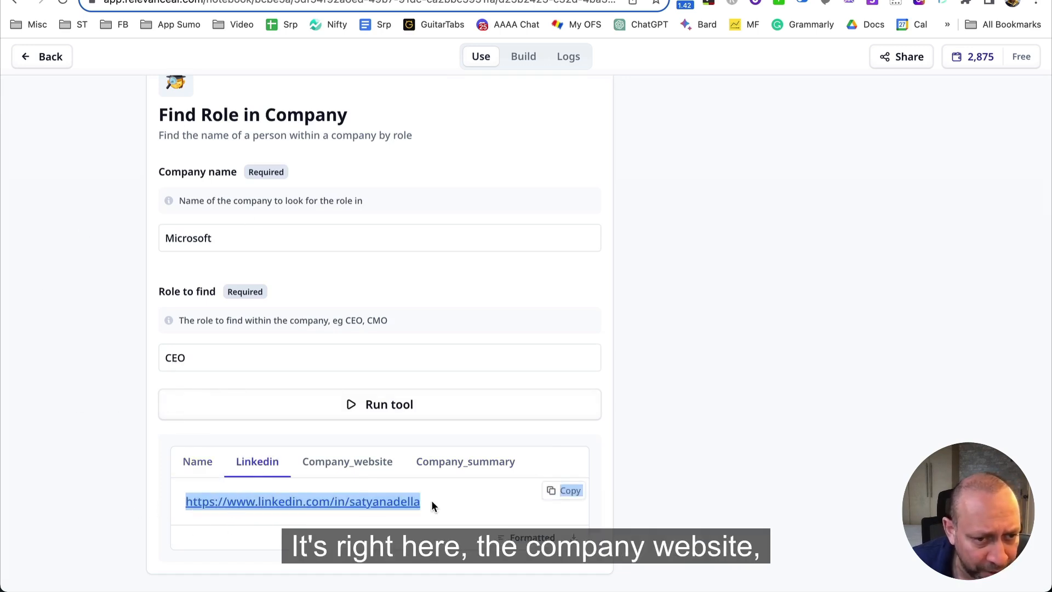
{"action": "left_click", "coordinate": [363, 463]}
{"action": "left_click", "coordinate": [482, 464]}
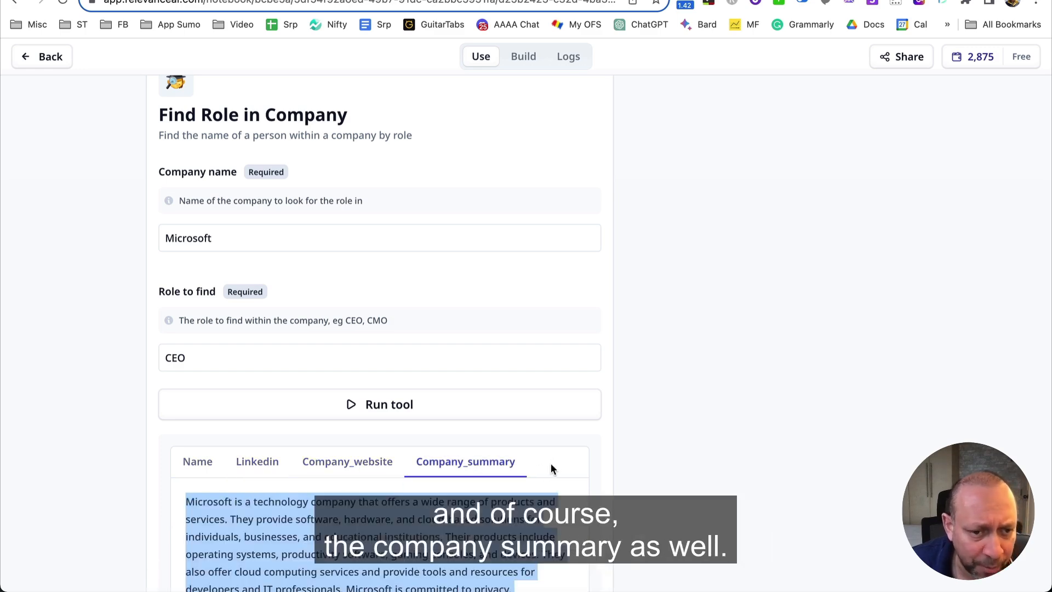
{"action": "scroll", "coordinate": [540, 464], "scroll_direction": "down", "scroll_amount": 3}
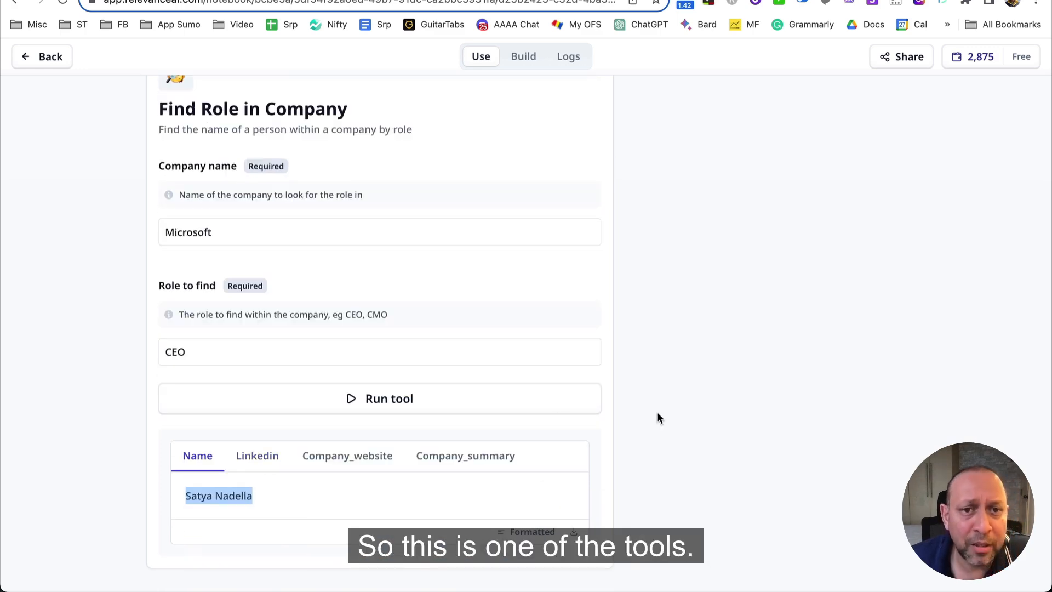
Open the Find Role in Company tool for editing and examine its title, knowledge section and user inputs.
{"action": "scroll", "coordinate": [531, 458], "scroll_direction": "up", "scroll_amount": 3}
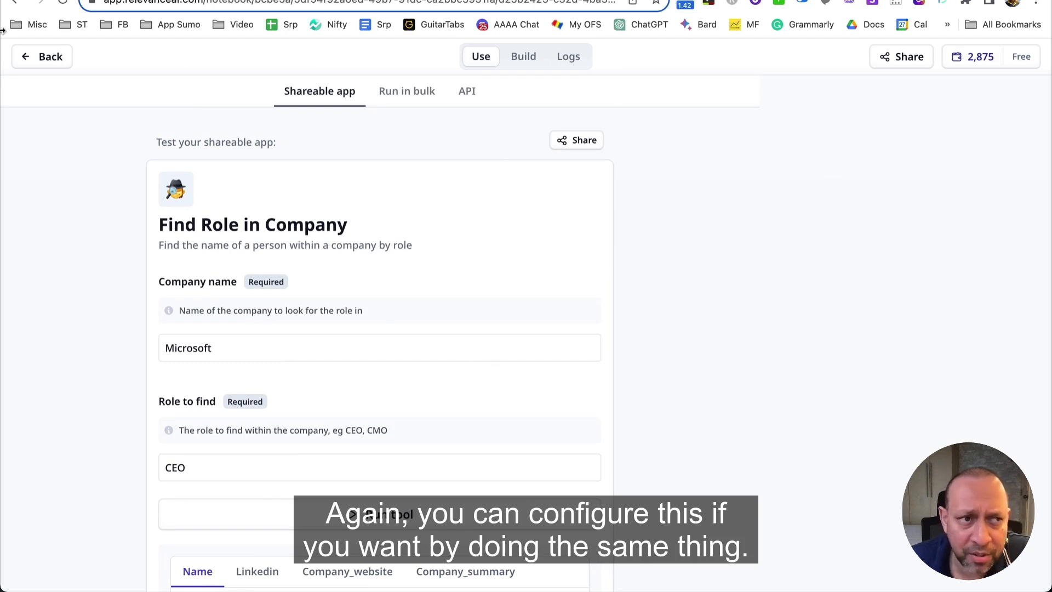
{"action": "left_click", "coordinate": [524, 56]}
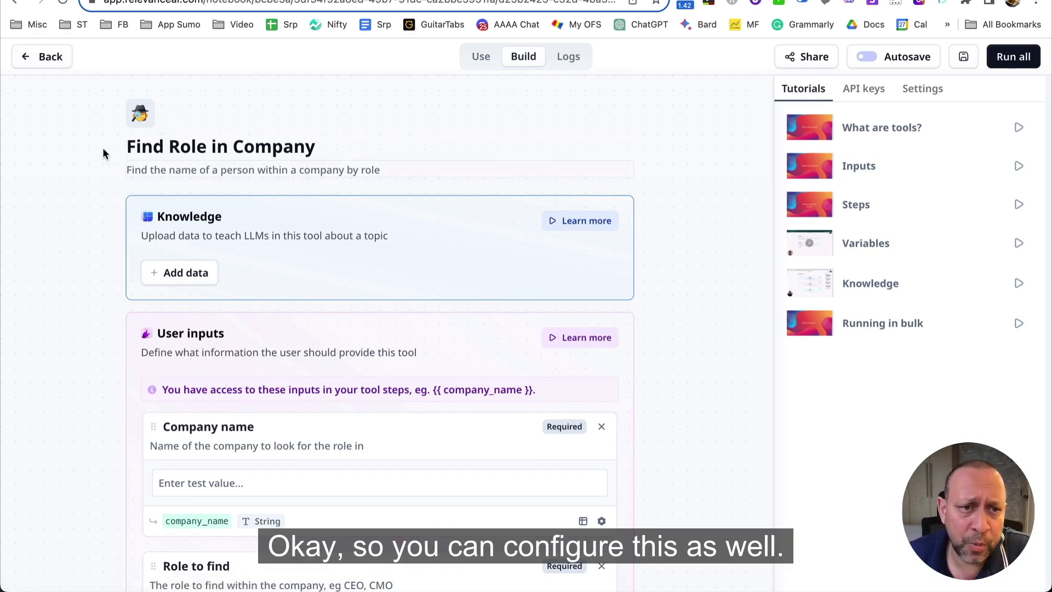
{"action": "triple_click", "coordinate": [371, 138]}
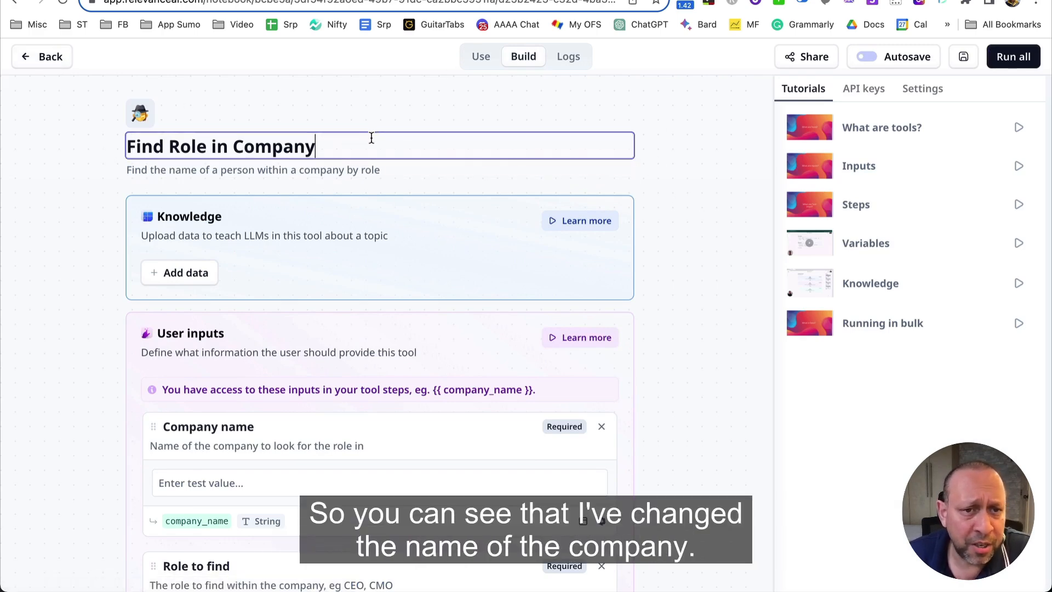
{"action": "left_click", "coordinate": [687, 195]}
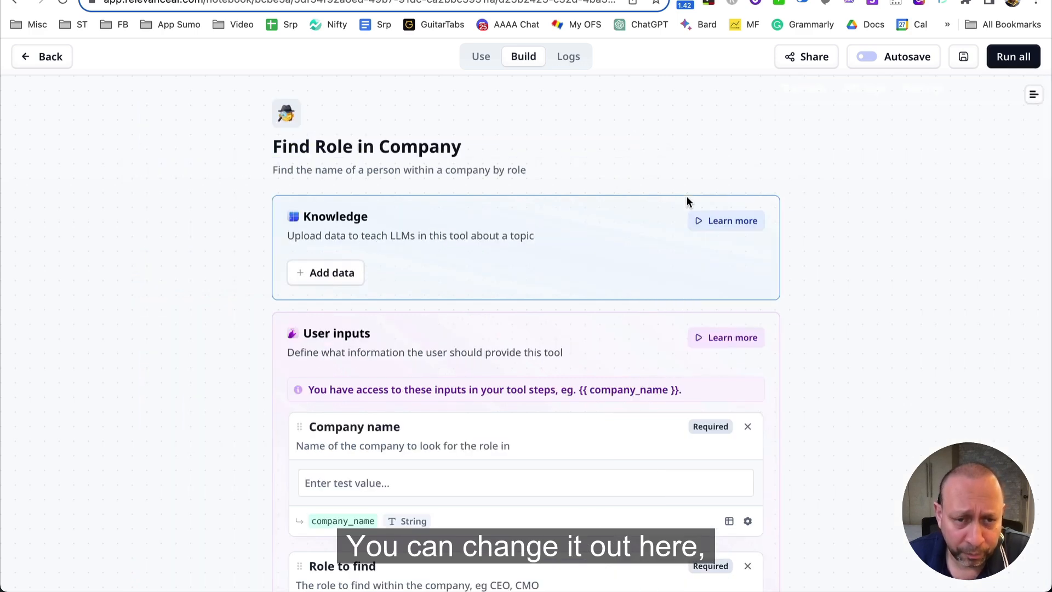
{"action": "scroll", "coordinate": [526, 198], "scroll_direction": "down", "scroll_amount": 3}
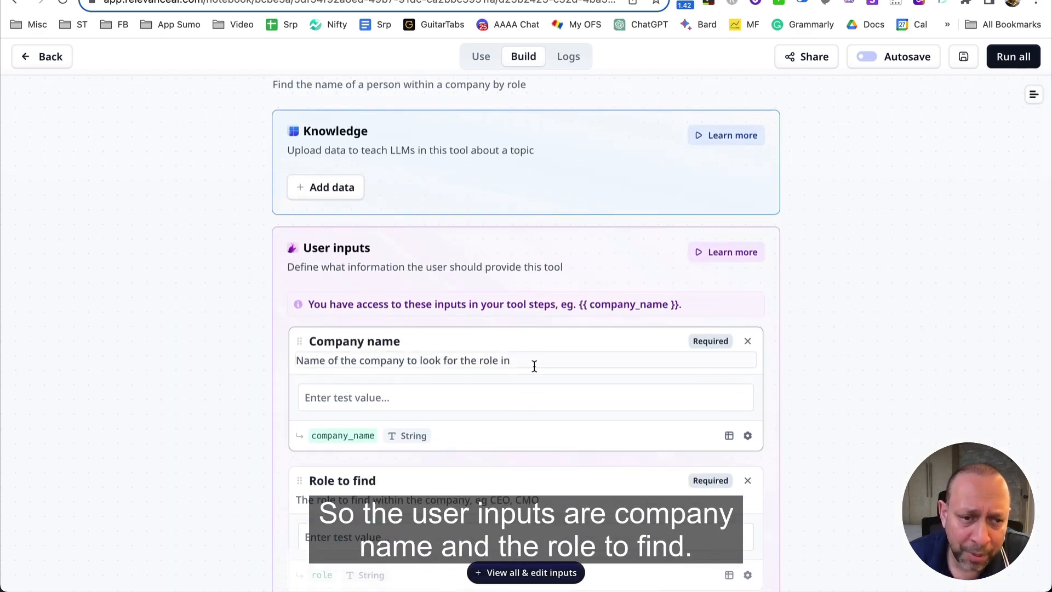
{"action": "scroll", "coordinate": [548, 466], "scroll_direction": "down", "scroll_amount": 3}
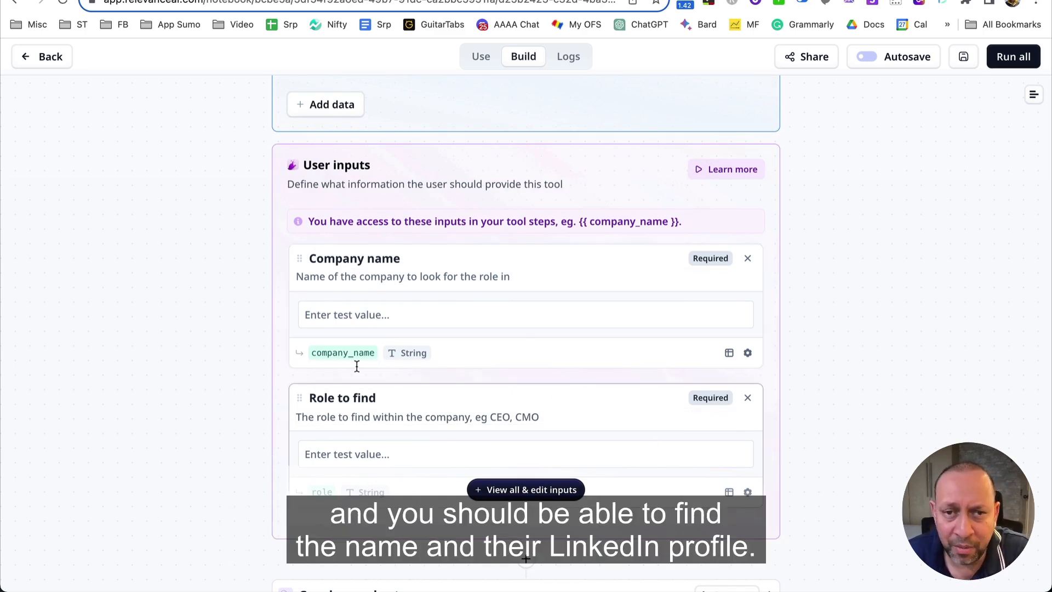
{"action": "scroll", "coordinate": [573, 335], "scroll_direction": "down", "scroll_amount": 5}
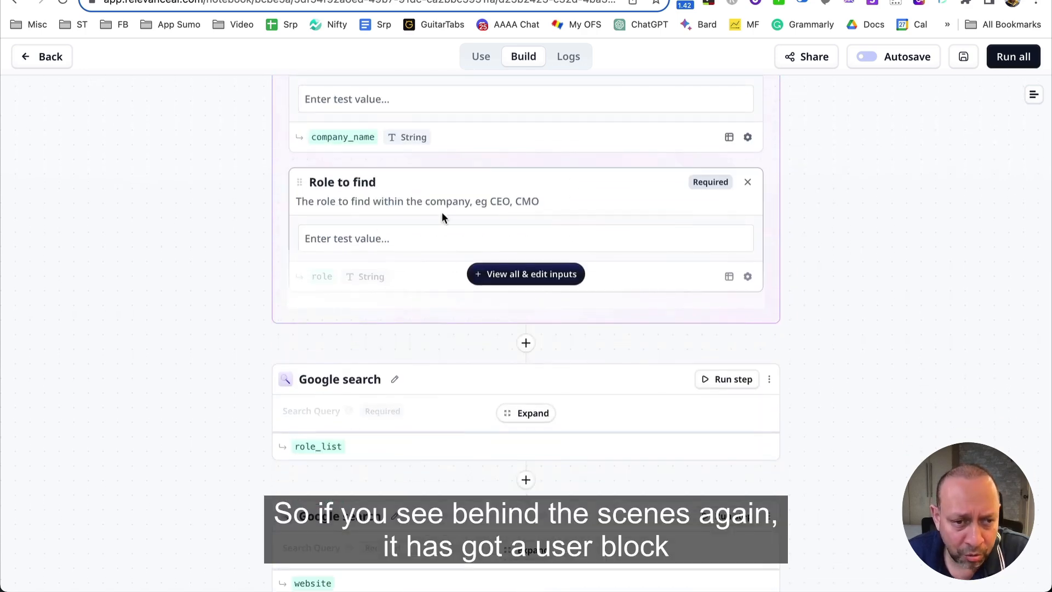
{"action": "scroll", "coordinate": [433, 180], "scroll_direction": "down", "scroll_amount": 1}
{"action": "scroll", "coordinate": [571, 228], "scroll_direction": "up", "scroll_amount": 9}
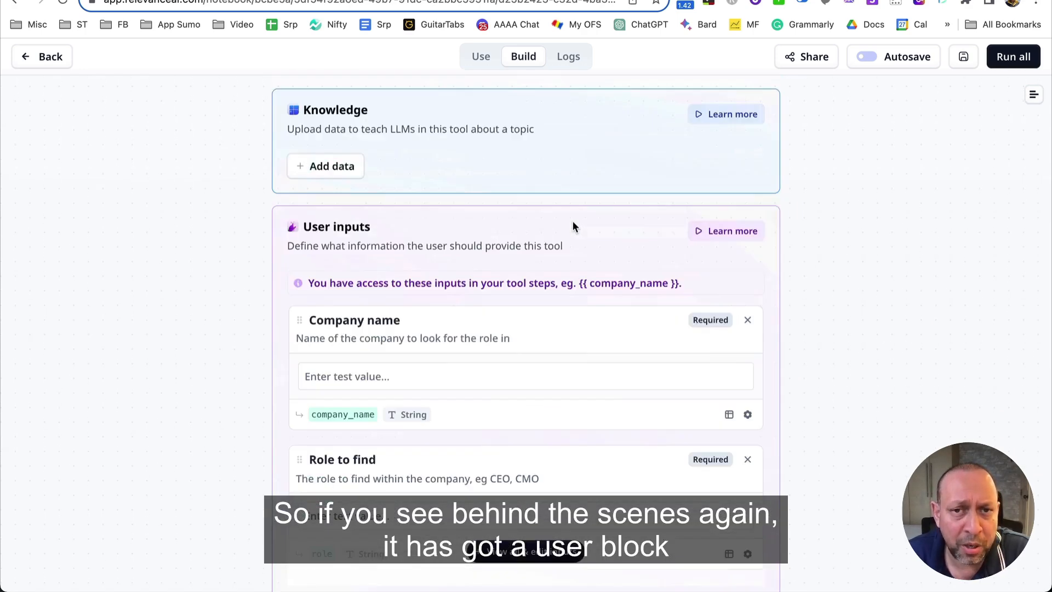
{"action": "scroll", "coordinate": [482, 216], "scroll_direction": "down", "scroll_amount": 2}
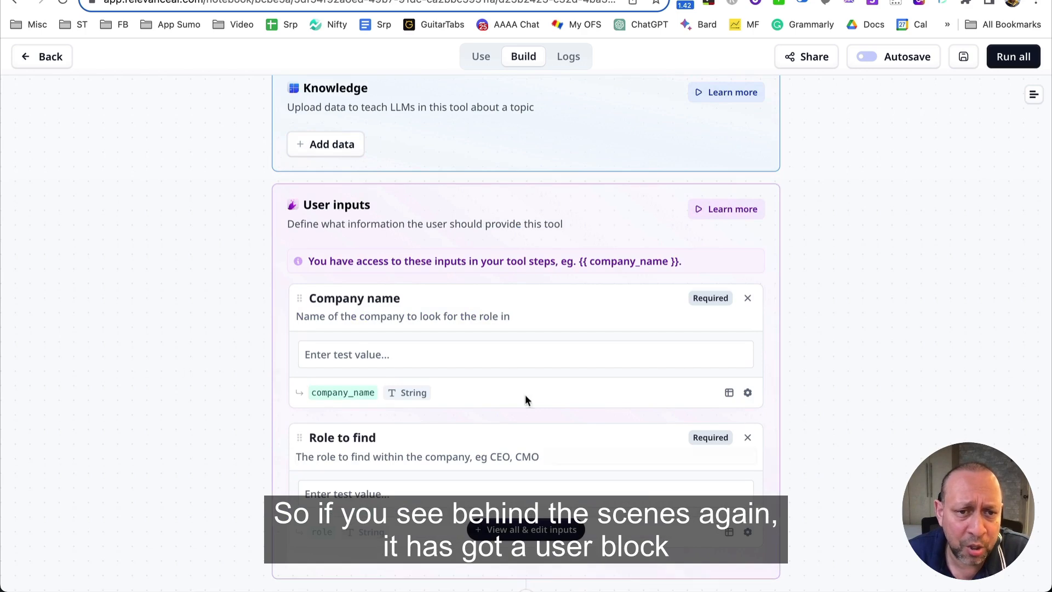
{"action": "scroll", "coordinate": [510, 263], "scroll_direction": "down", "scroll_amount": 5}
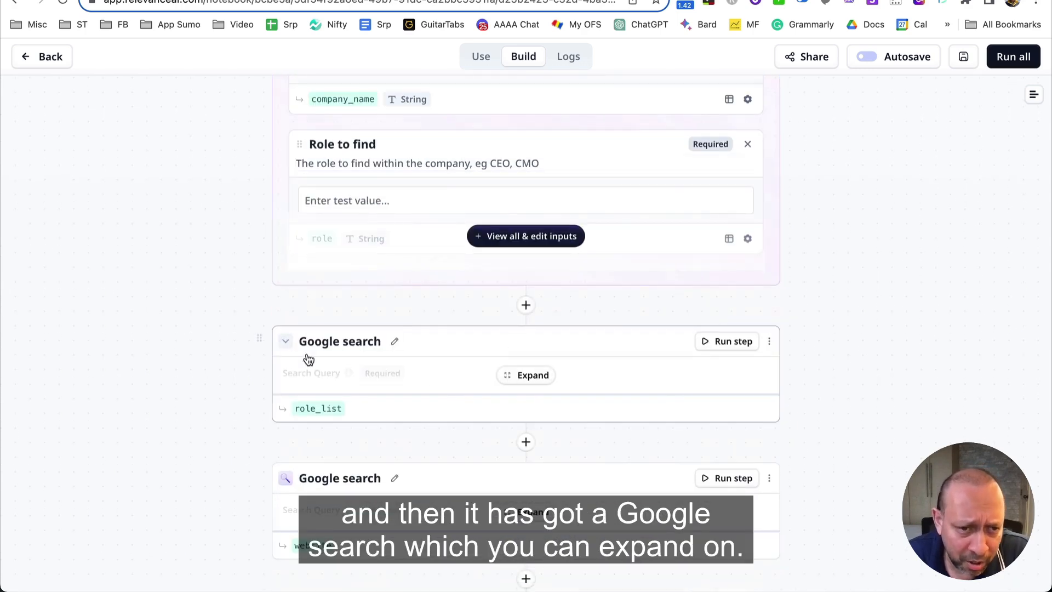
Expand both Google search steps and the first LLM step to examine their search queries and prompt.
{"action": "left_click", "coordinate": [548, 375]}
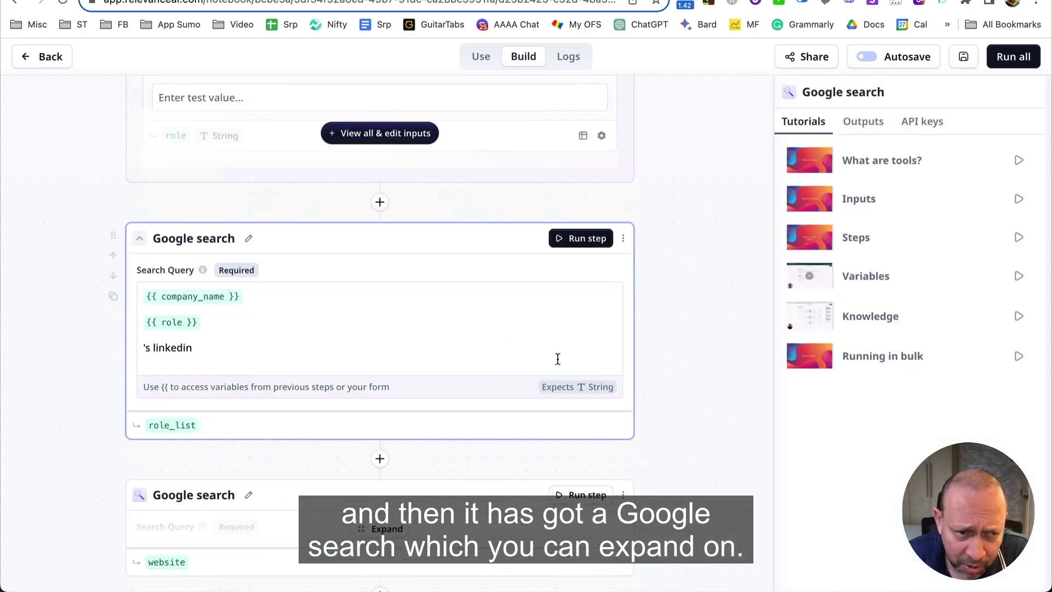
{"action": "scroll", "coordinate": [378, 378], "scroll_direction": "down", "scroll_amount": 2}
{"action": "left_click", "coordinate": [384, 366]}
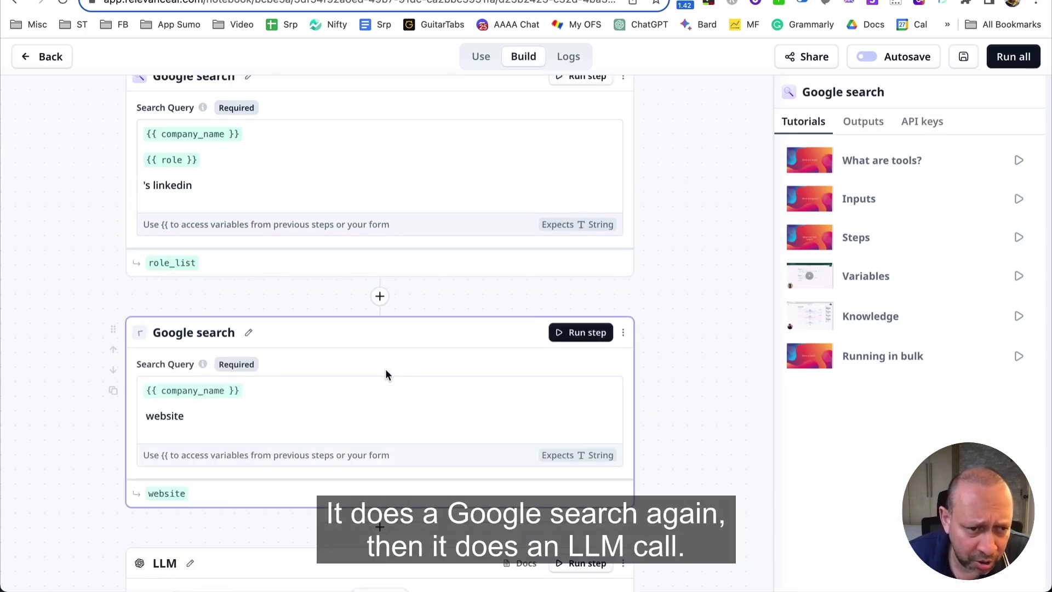
{"action": "left_click", "coordinate": [372, 429]}
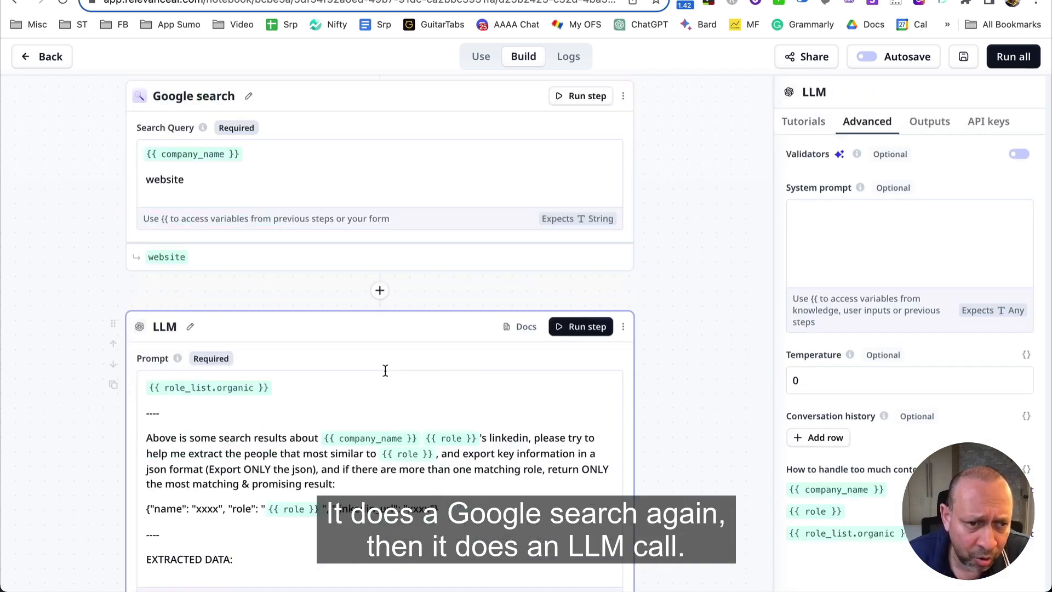
{"action": "left_click", "coordinate": [201, 219]}
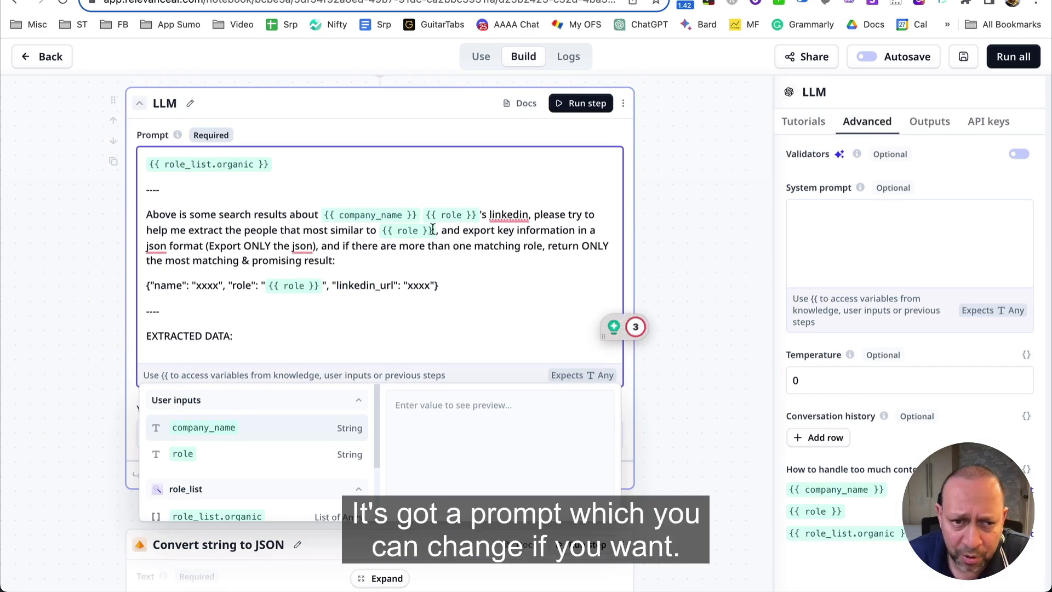
Review the LLM model, the remaining steps and the tool output section, and save the Find Role in Company tool.
{"action": "scroll", "coordinate": [549, 296], "scroll_direction": "down", "scroll_amount": 3}
{"action": "scroll", "coordinate": [352, 343], "scroll_direction": "down", "scroll_amount": 1}
{"action": "left_click", "coordinate": [62, 312]}
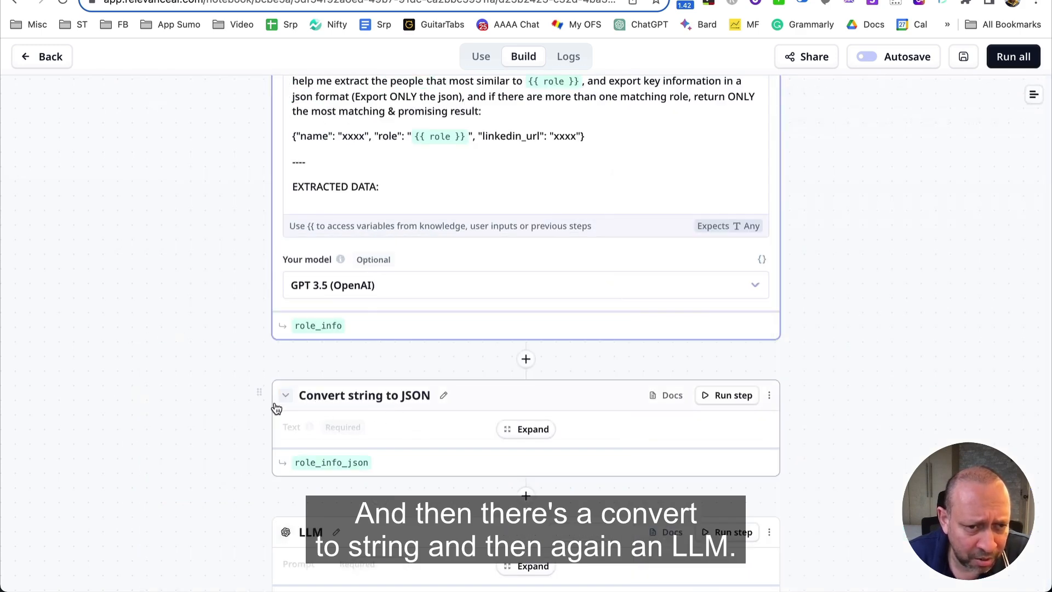
{"action": "scroll", "coordinate": [469, 408], "scroll_direction": "down", "scroll_amount": 5}
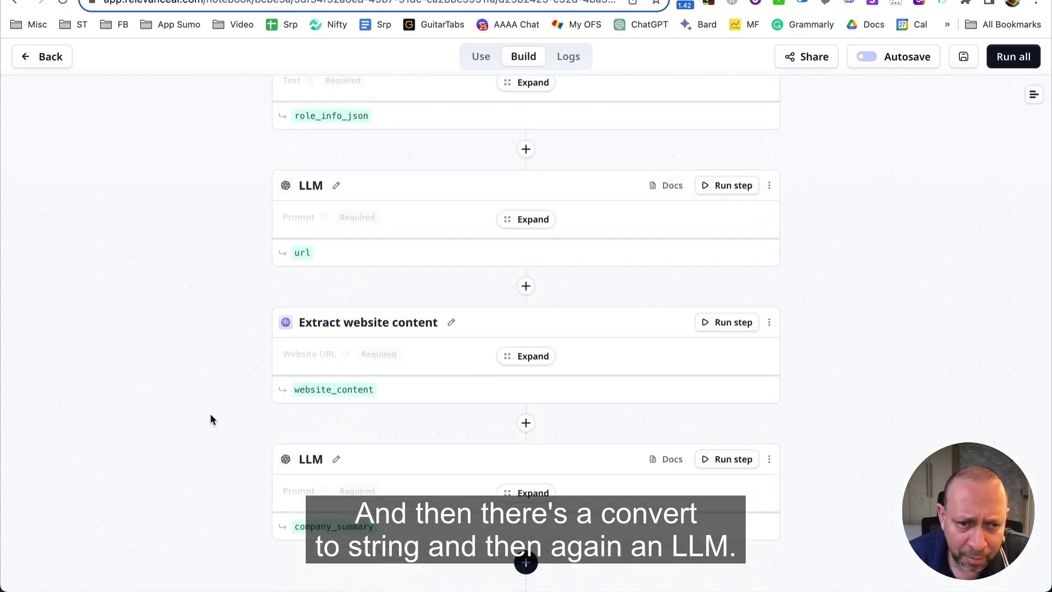
{"action": "scroll", "coordinate": [441, 450], "scroll_direction": "down", "scroll_amount": 4}
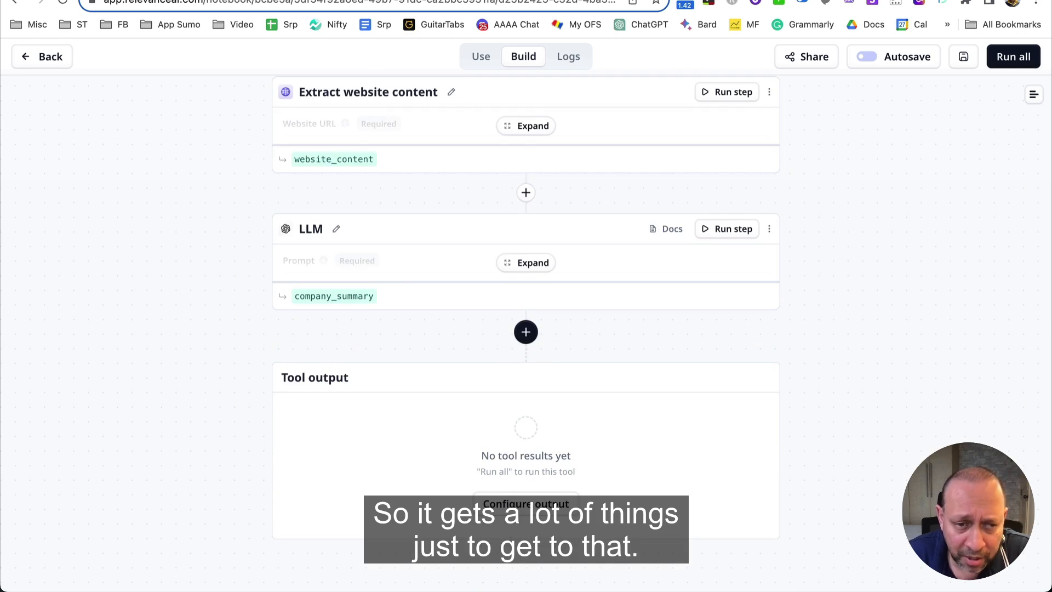
{"action": "scroll", "coordinate": [559, 404], "scroll_direction": "up", "scroll_amount": 6}
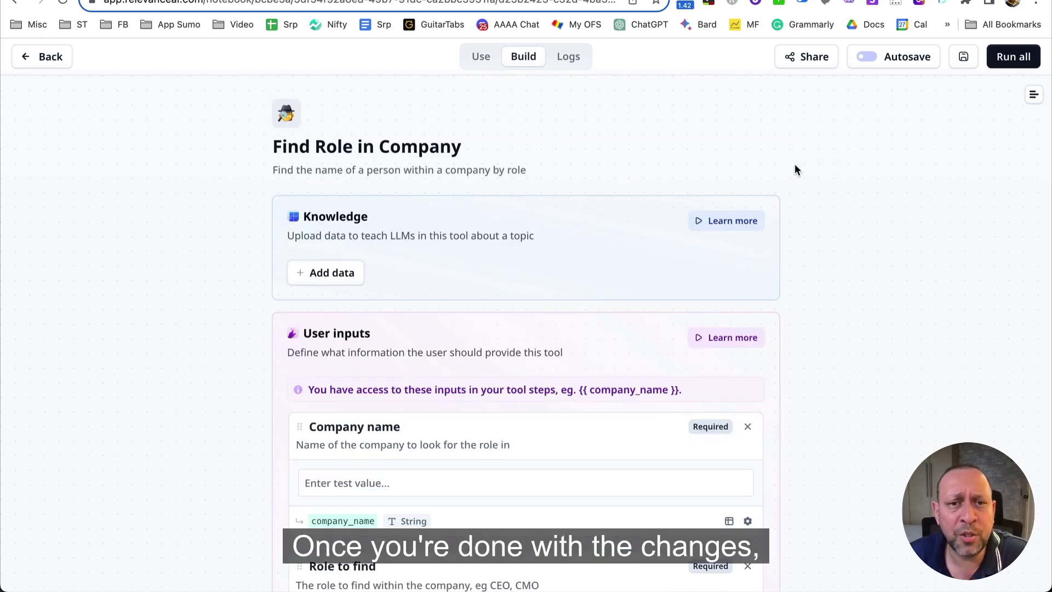
{"action": "left_click", "coordinate": [963, 57]}
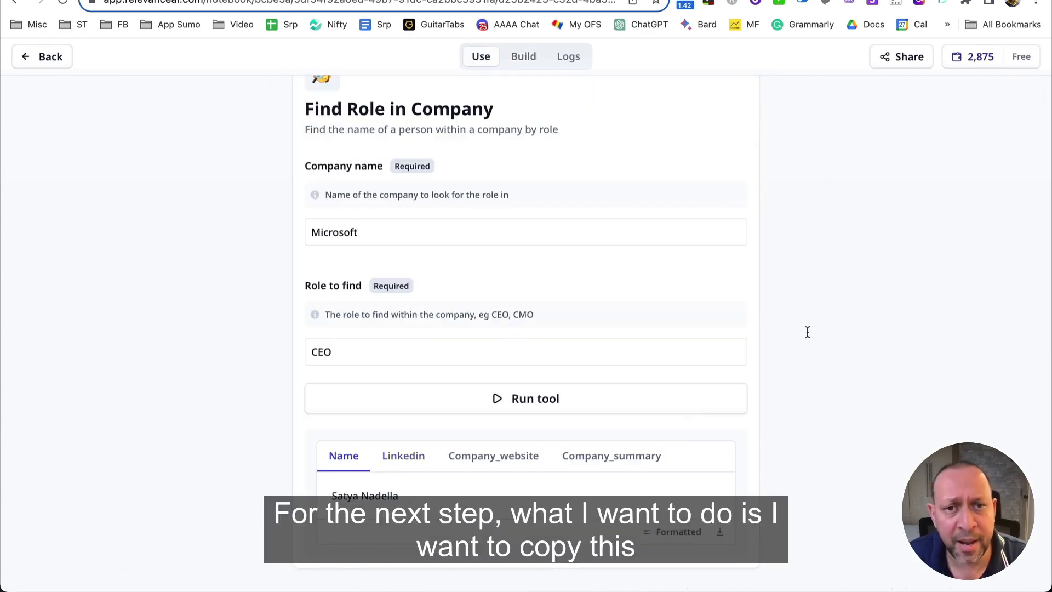
Copy the CEO's LinkedIn profile URL from the Find Role in Company results.
{"action": "left_click", "coordinate": [404, 459]}
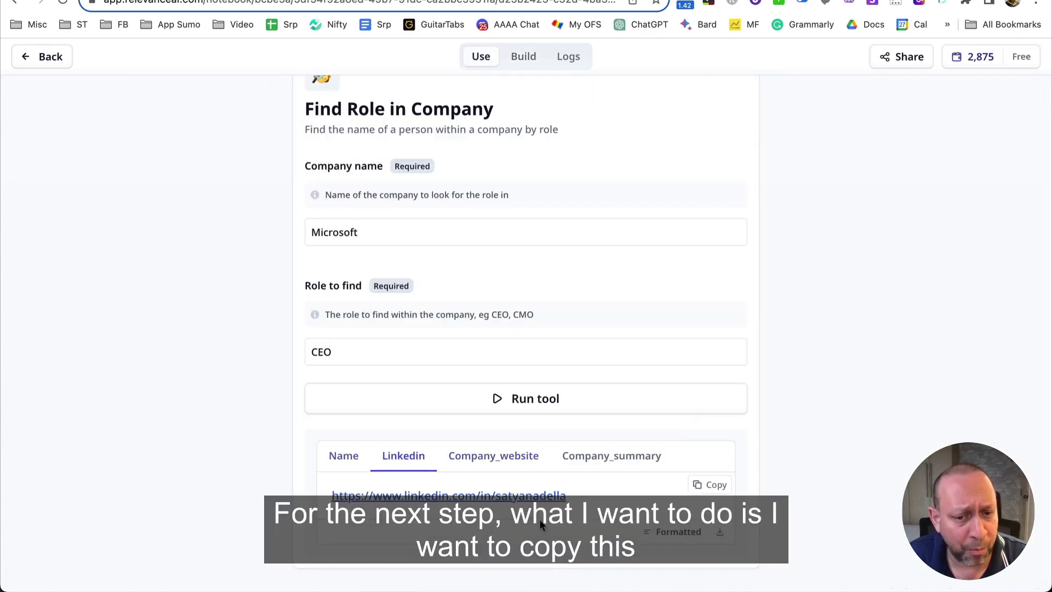
{"action": "left_click", "coordinate": [707, 485]}
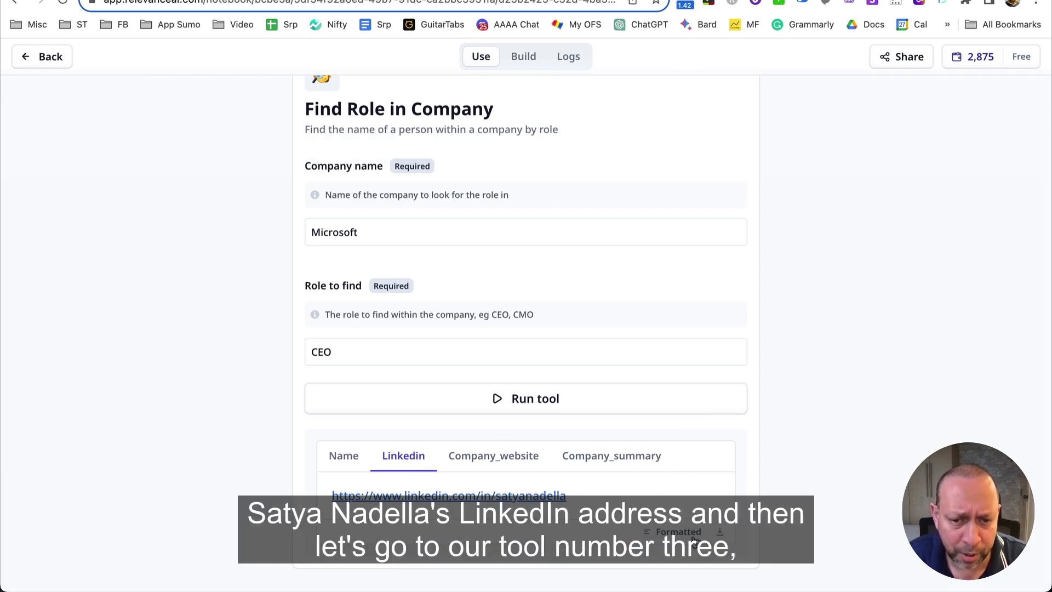
{"action": "scroll", "coordinate": [342, 196], "scroll_direction": "up", "scroll_amount": 3}
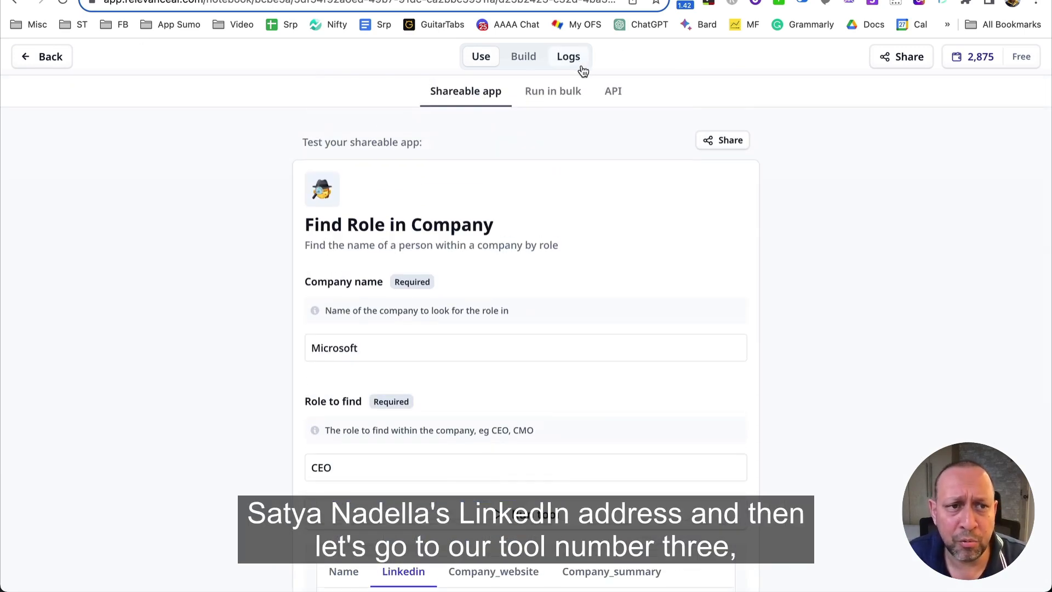
Leave the tool without keeping unsaved changes and open the Generate Personalized LinkedIn Connection Message tool.
{"action": "left_click", "coordinate": [33, 58]}
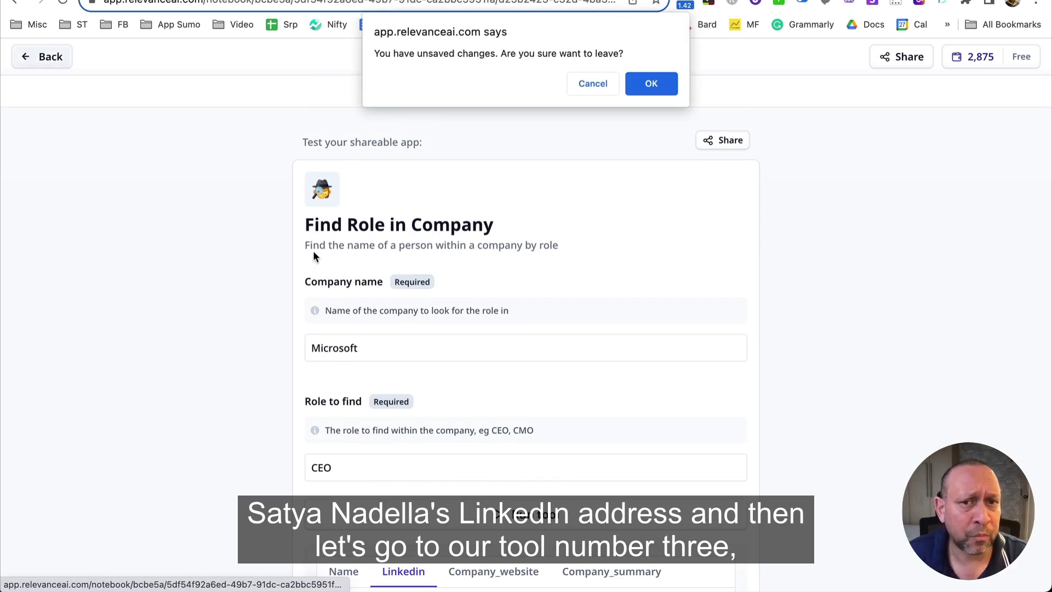
{"action": "left_click", "coordinate": [652, 84]}
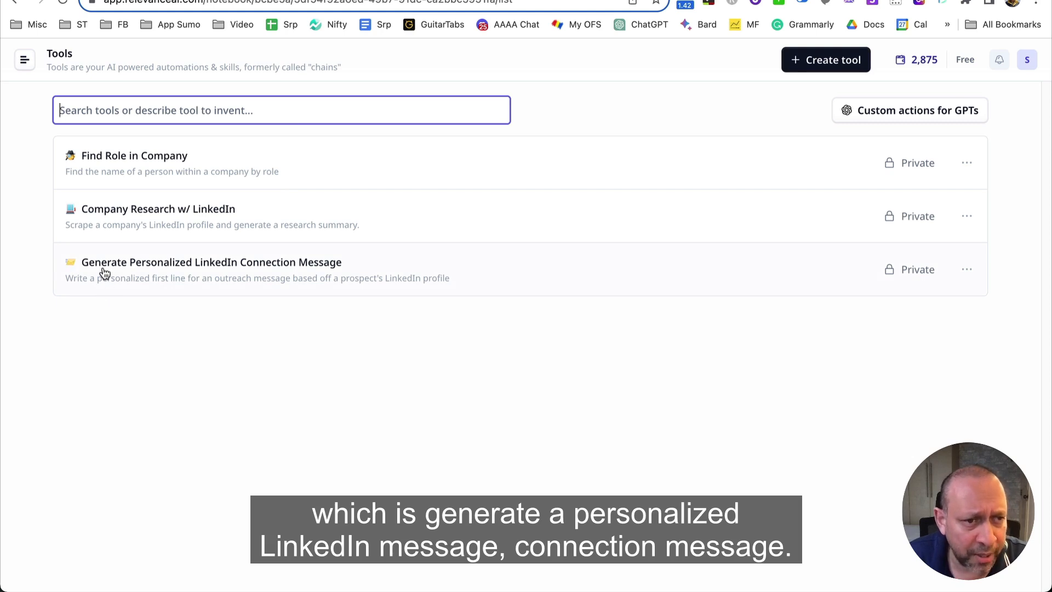
{"action": "left_click", "coordinate": [291, 271]}
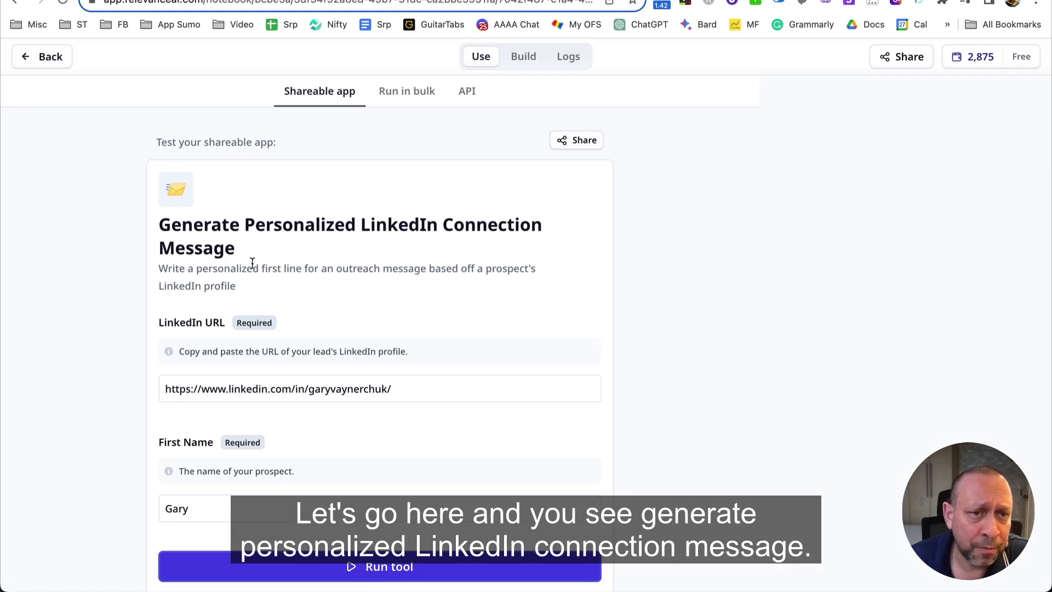
{"action": "left_click", "coordinate": [583, 317]}
{"action": "key", "text": "super+a"}
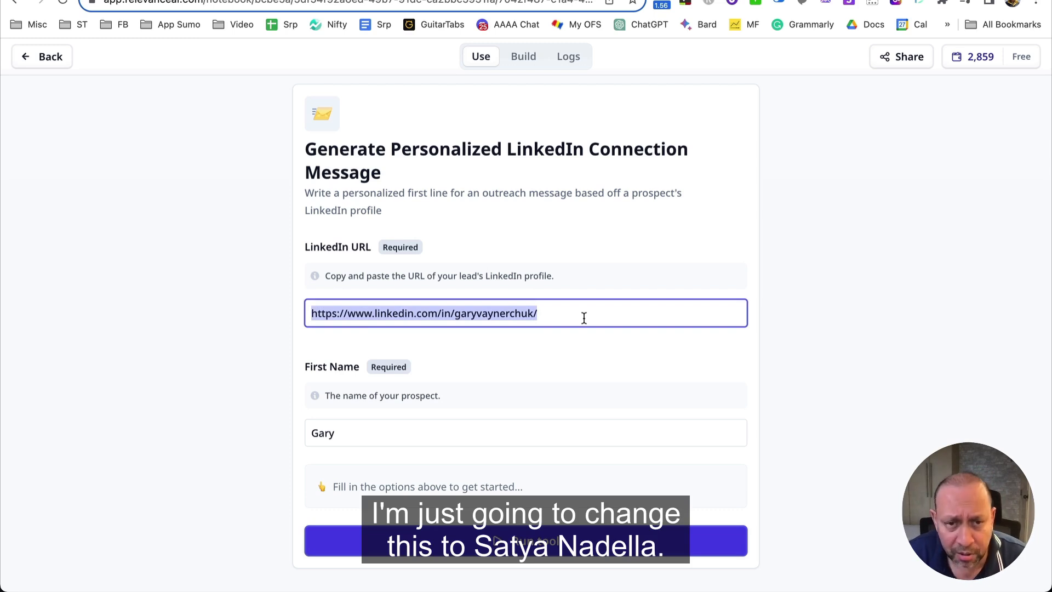
{"action": "key", "text": "super+v"}
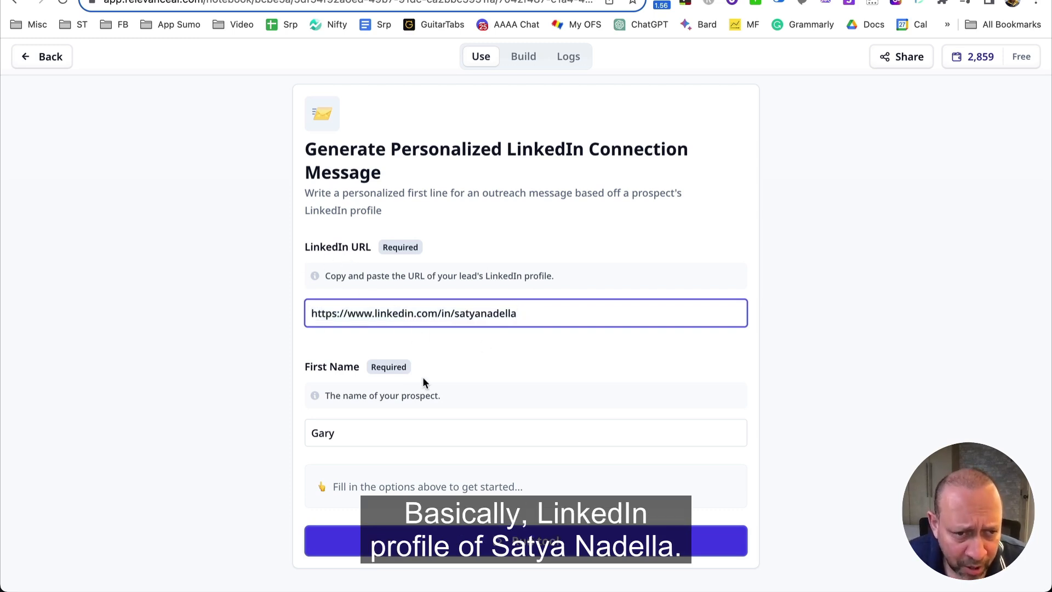
{"action": "double_click", "coordinate": [496, 315]}
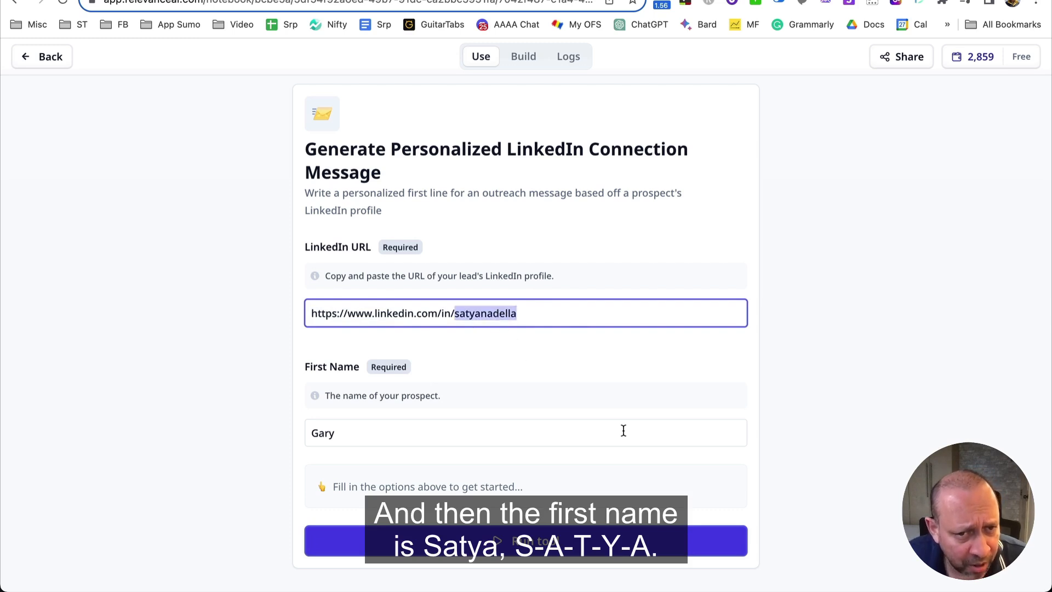
Set the prospect's first name to Satya and run the tool to generate a personalized connection message.
{"action": "left_click", "coordinate": [411, 441]}
{"action": "double_click", "coordinate": [411, 440]}
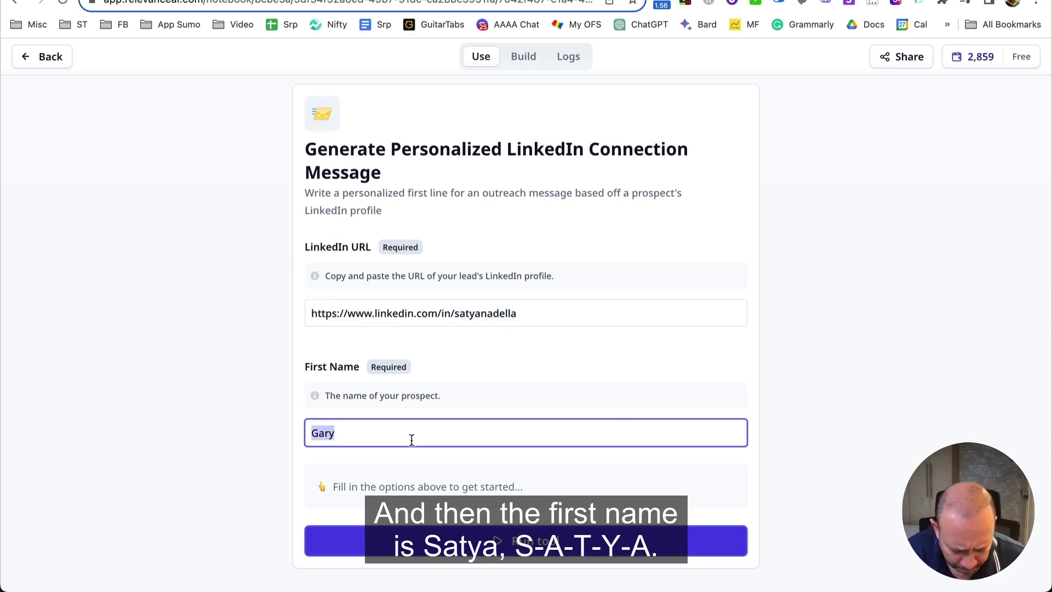
{"action": "type", "text": "Satya"}
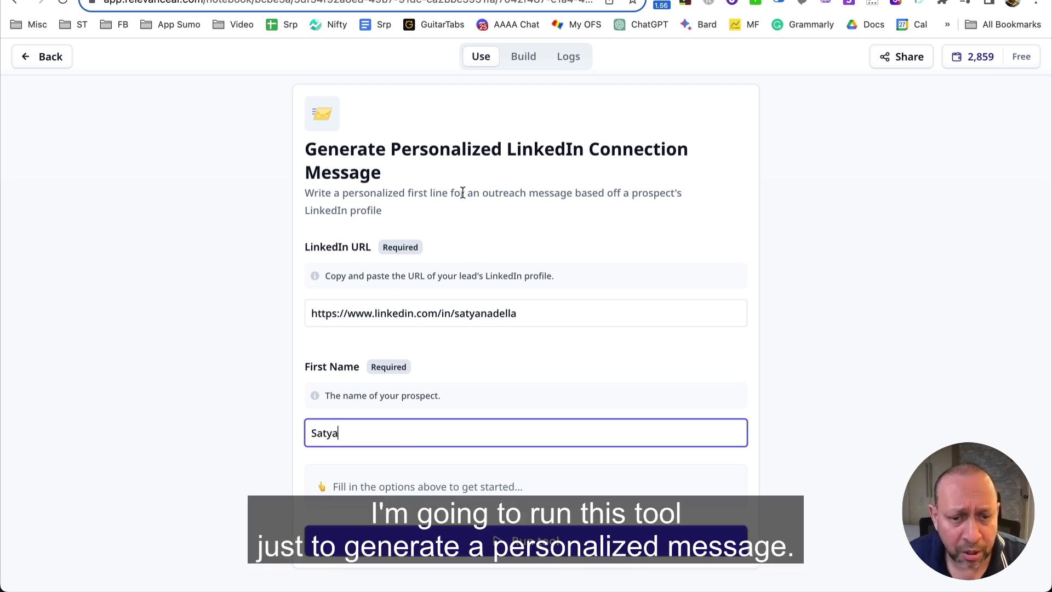
{"action": "key", "text": "Return"}
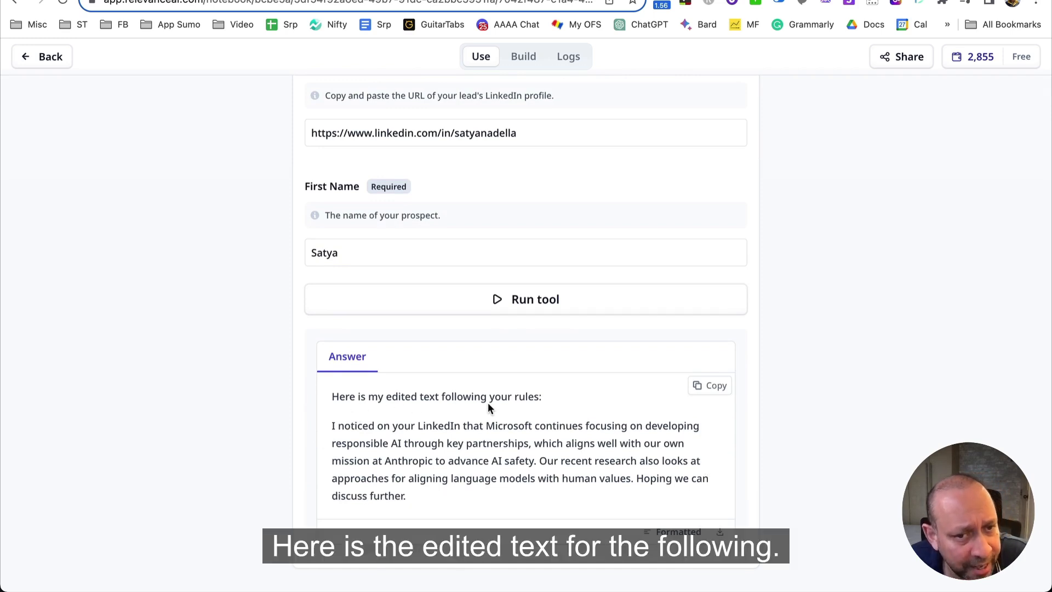
Read through the generated connection message text in the tool's answer.
{"action": "left_click_drag", "start_coordinate": [407, 496], "coordinate": [321, 424]}
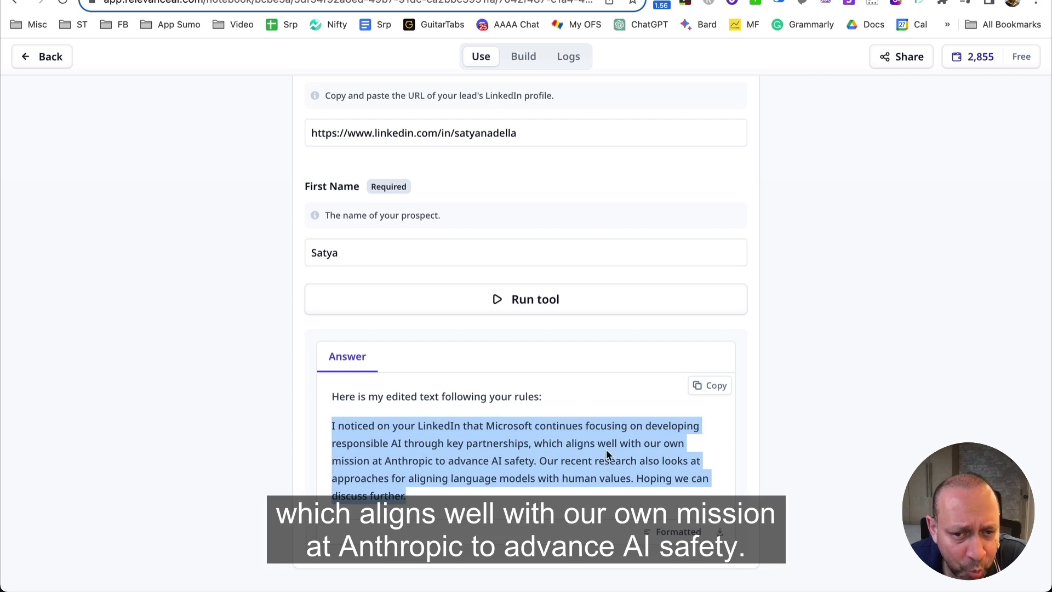
{"action": "left_click", "coordinate": [398, 473]}
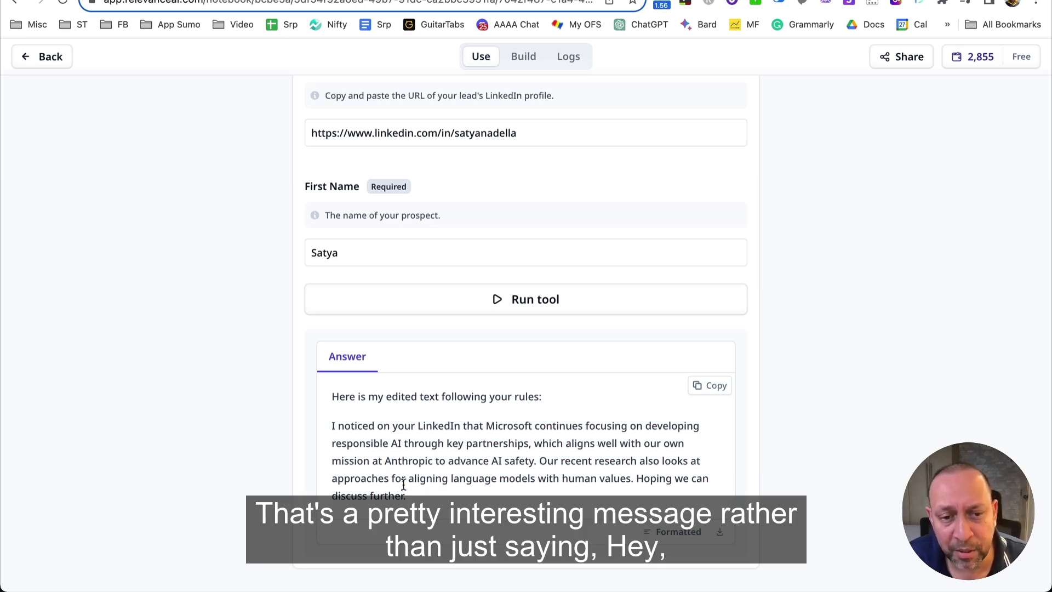
{"action": "left_click_drag", "start_coordinate": [414, 496], "coordinate": [326, 428]}
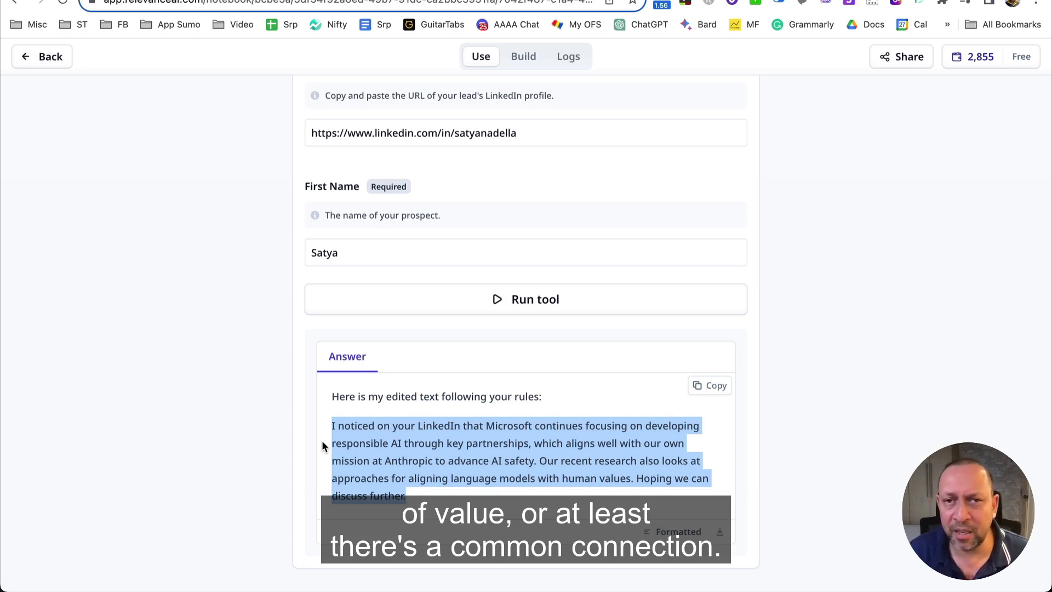
Review how the connection message tool is built, from its user inputs through the LinkedIn posts and LLM steps to the tool output.
{"action": "scroll", "coordinate": [923, 133], "scroll_direction": "up", "scroll_amount": 5}
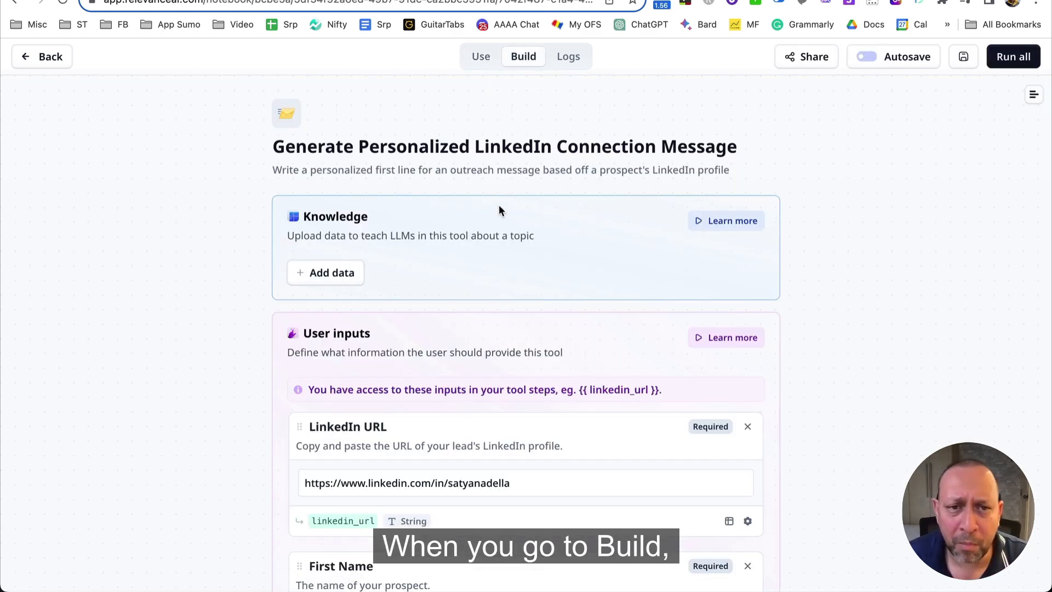
{"action": "scroll", "coordinate": [554, 255], "scroll_direction": "down", "scroll_amount": 3}
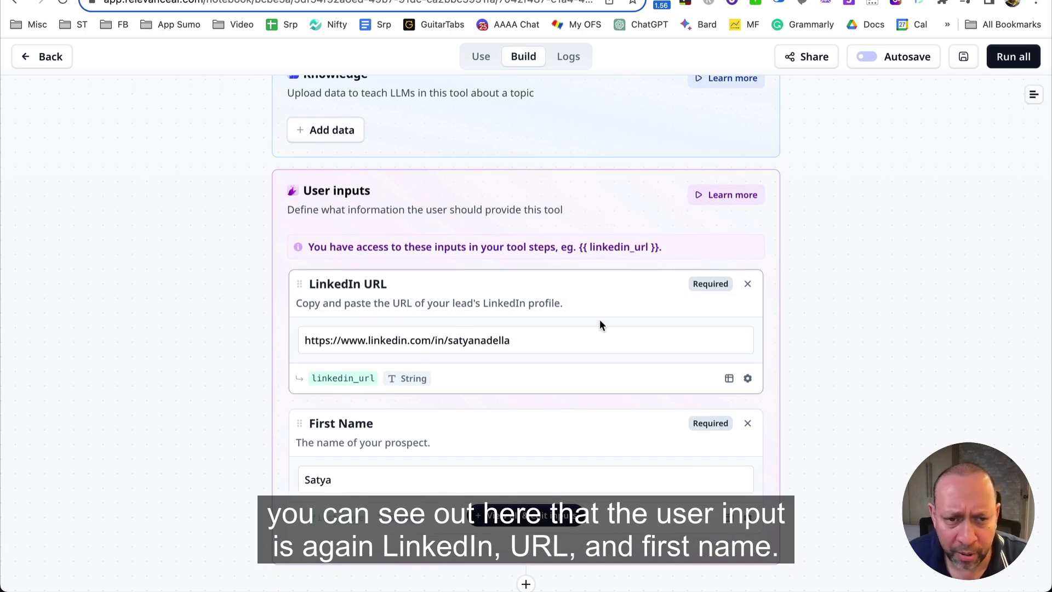
{"action": "scroll", "coordinate": [748, 356], "scroll_direction": "down", "scroll_amount": 2}
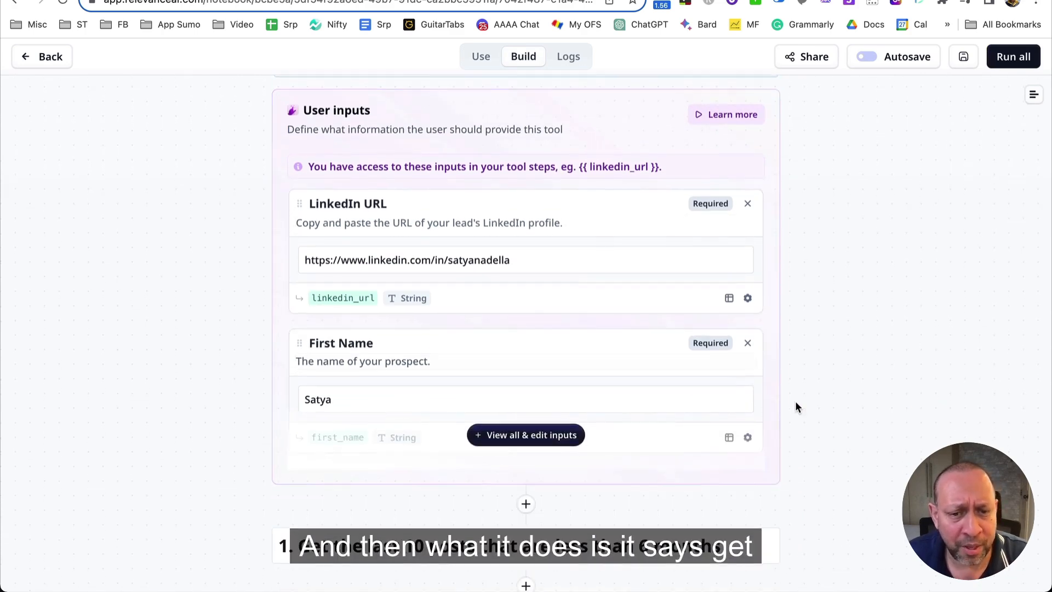
{"action": "scroll", "coordinate": [768, 402], "scroll_direction": "down", "scroll_amount": 2}
{"action": "scroll", "coordinate": [209, 307], "scroll_direction": "down", "scroll_amount": 5}
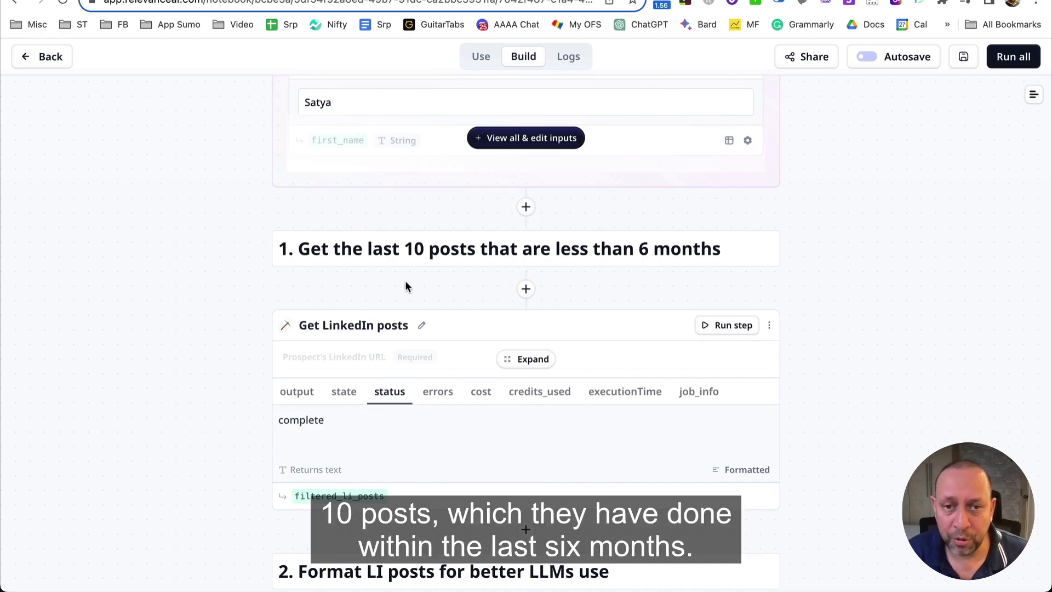
{"action": "scroll", "coordinate": [585, 283], "scroll_direction": "down", "scroll_amount": 2}
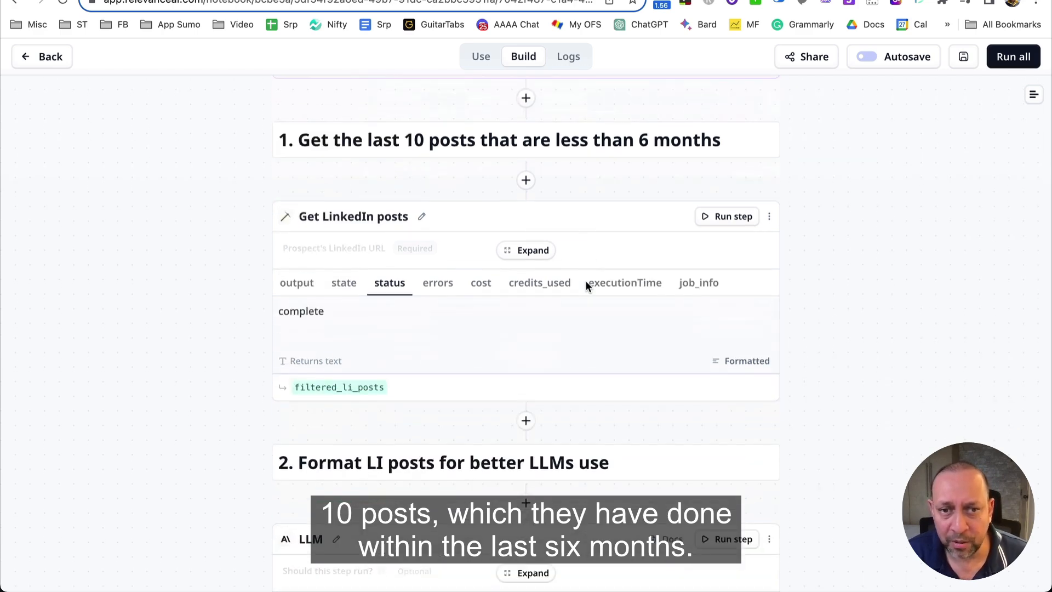
{"action": "scroll", "coordinate": [587, 282], "scroll_direction": "down", "scroll_amount": 3}
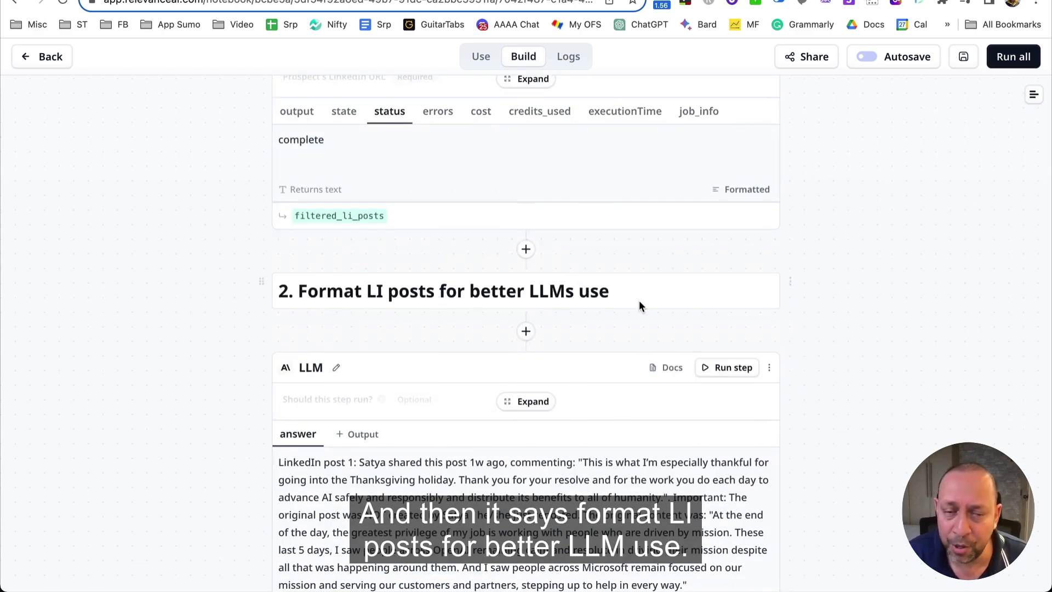
{"action": "scroll", "coordinate": [636, 293], "scroll_direction": "down", "scroll_amount": 2}
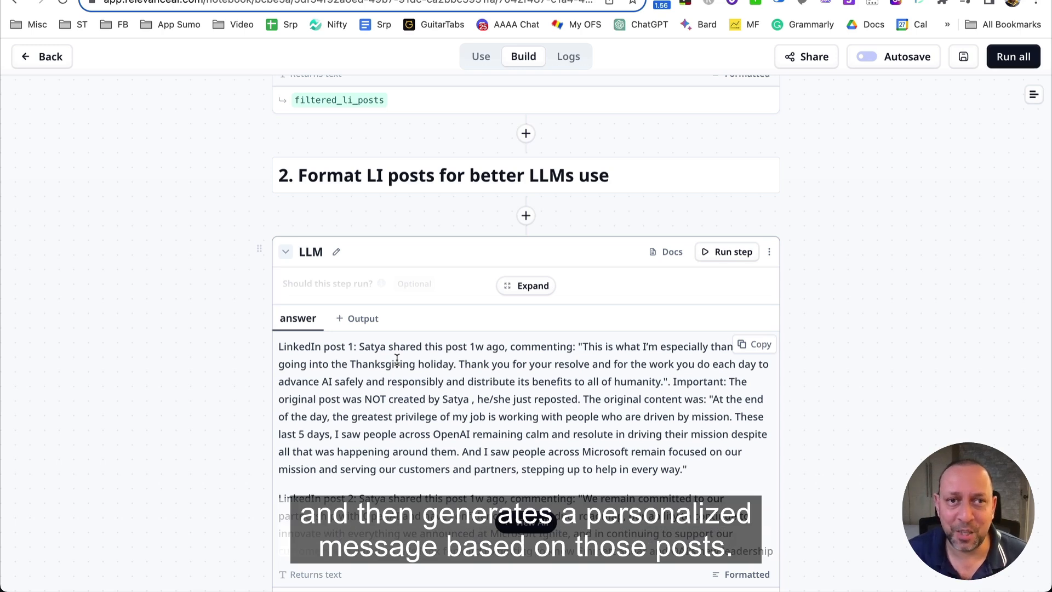
{"action": "scroll", "coordinate": [606, 319], "scroll_direction": "down", "scroll_amount": 1}
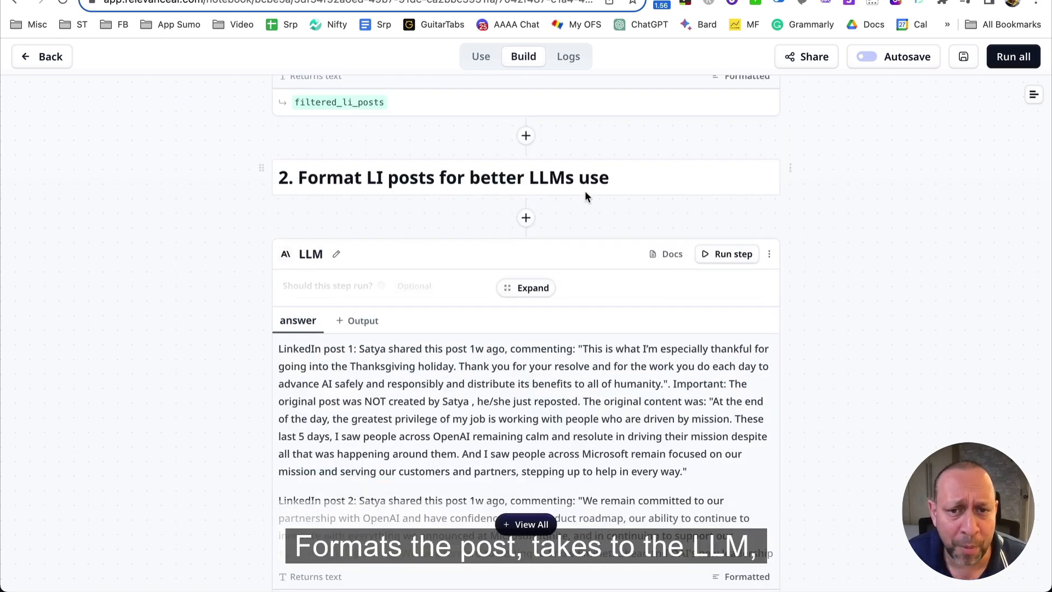
{"action": "scroll", "coordinate": [584, 190], "scroll_direction": "down", "scroll_amount": 5}
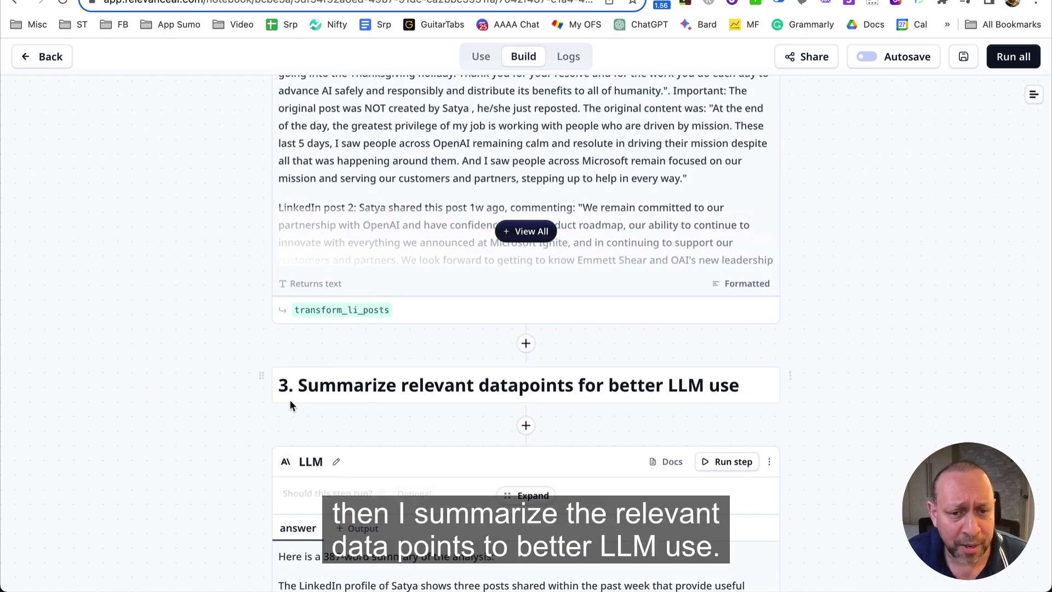
{"action": "scroll", "coordinate": [679, 384], "scroll_direction": "down", "scroll_amount": 8}
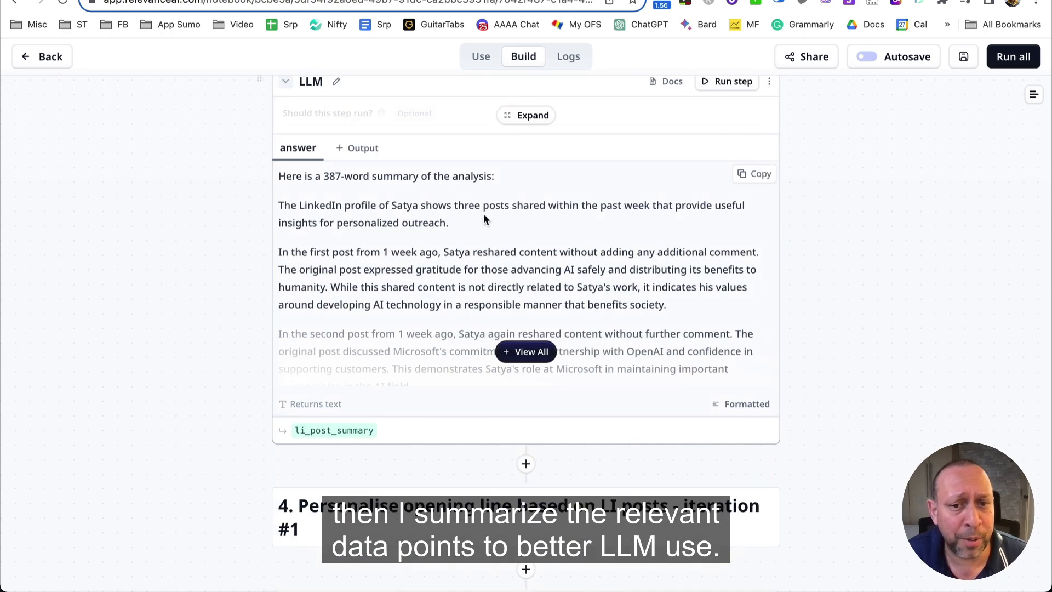
{"action": "scroll", "coordinate": [541, 403], "scroll_direction": "down", "scroll_amount": 14}
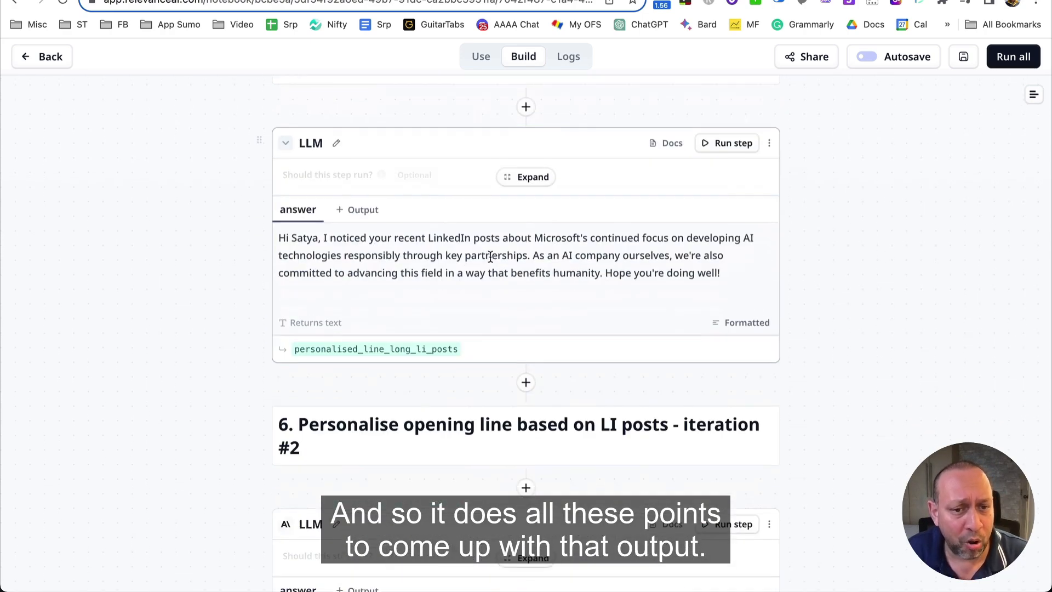
{"action": "scroll", "coordinate": [491, 256], "scroll_direction": "down", "scroll_amount": 1}
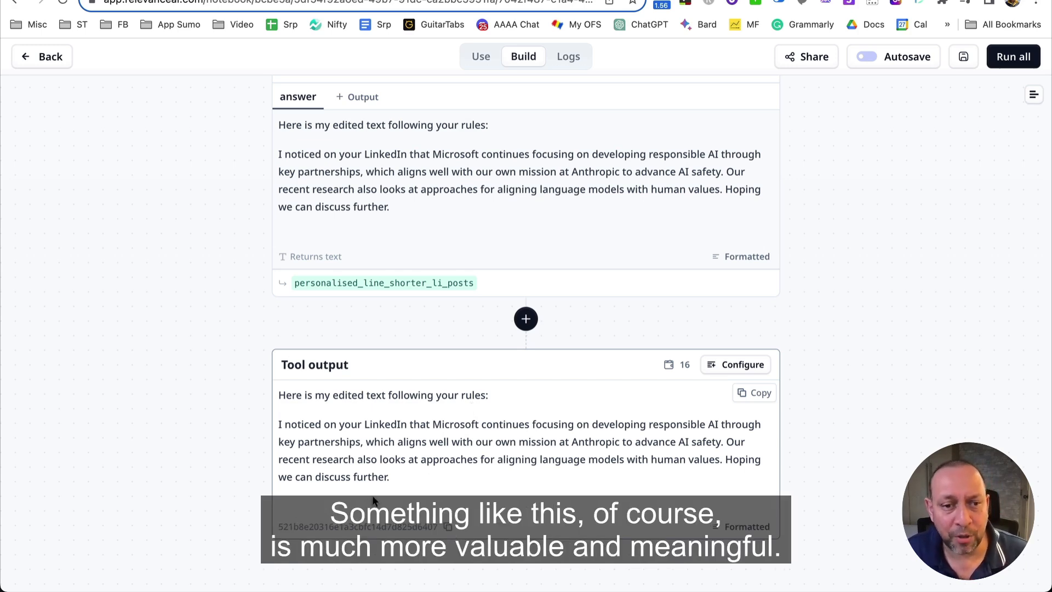
Leave the connection message tool without saving and return to the list of tools.
{"action": "scroll", "coordinate": [592, 352], "scroll_direction": "up", "scroll_amount": 10}
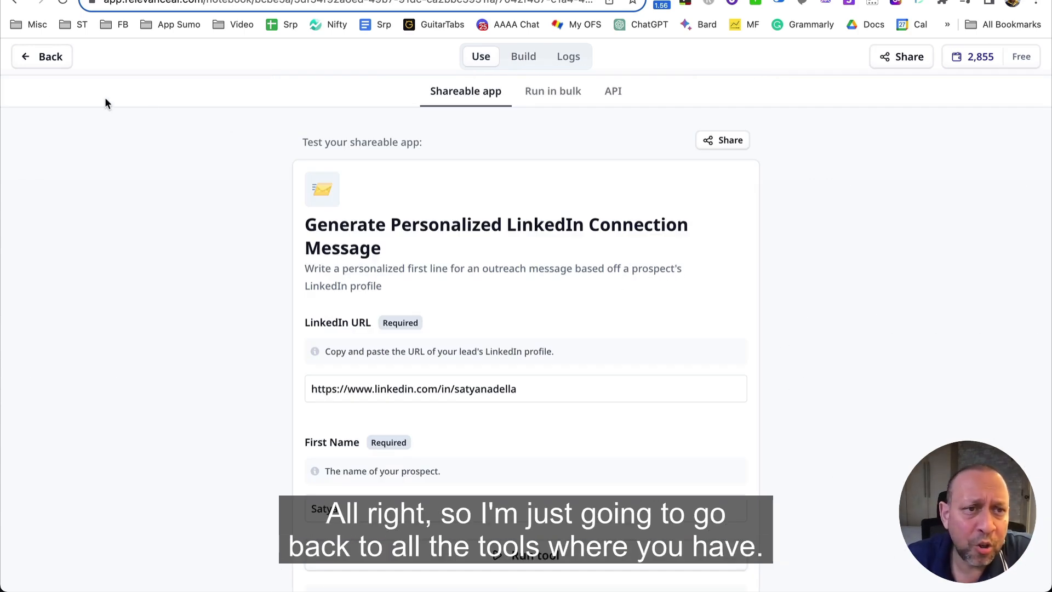
{"action": "left_click", "coordinate": [25, 57]}
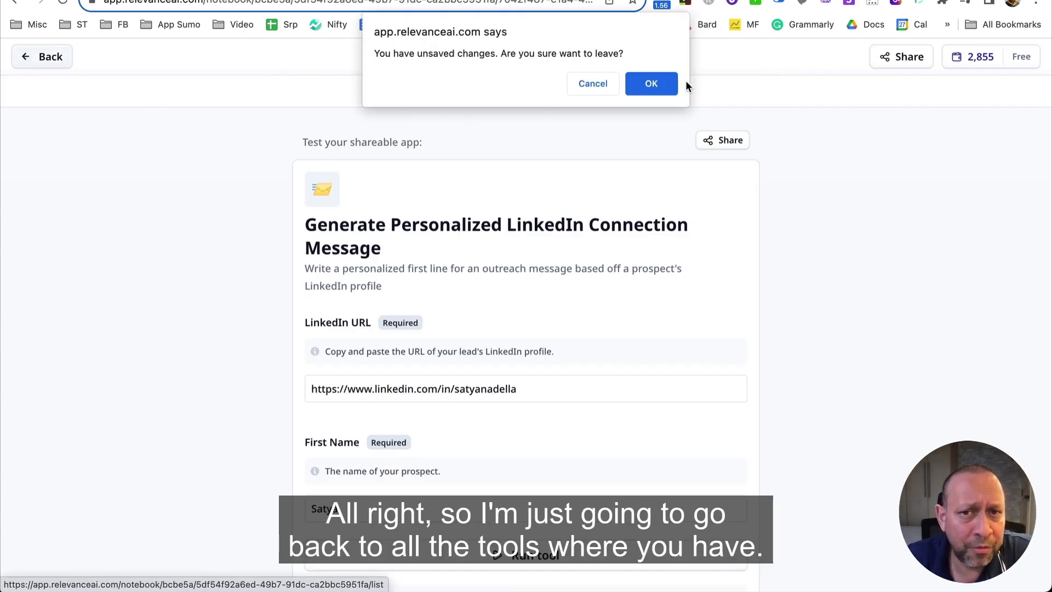
{"action": "left_click", "coordinate": [670, 83]}
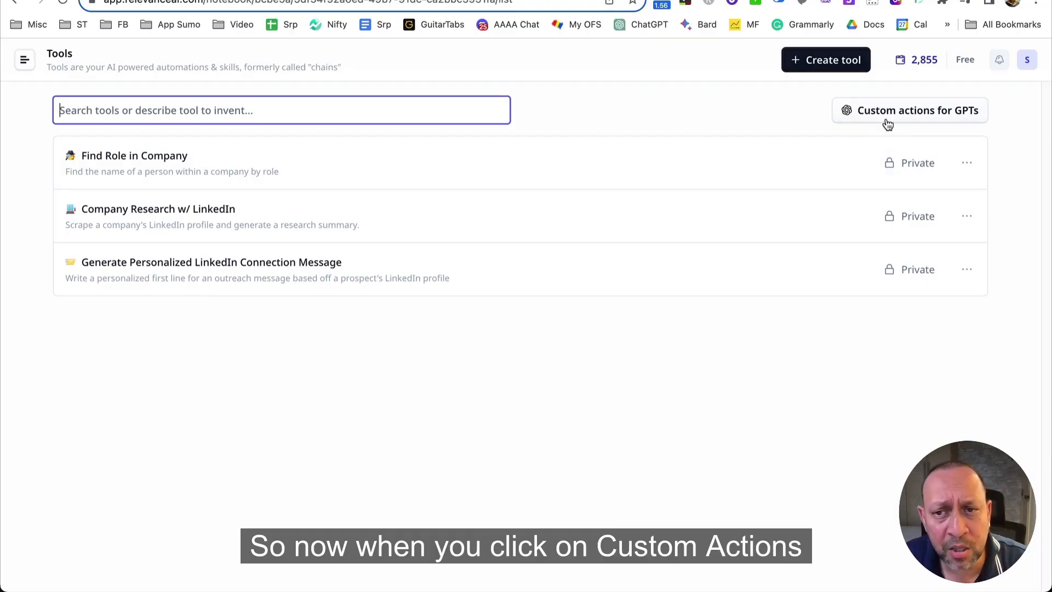
Generate an Open API schema for GPT custom actions from Find Role in Company, Company Research w/ LinkedIn and Generate Personalized LinkedIn Connection Message, and copy it.
{"action": "left_click", "coordinate": [919, 111]}
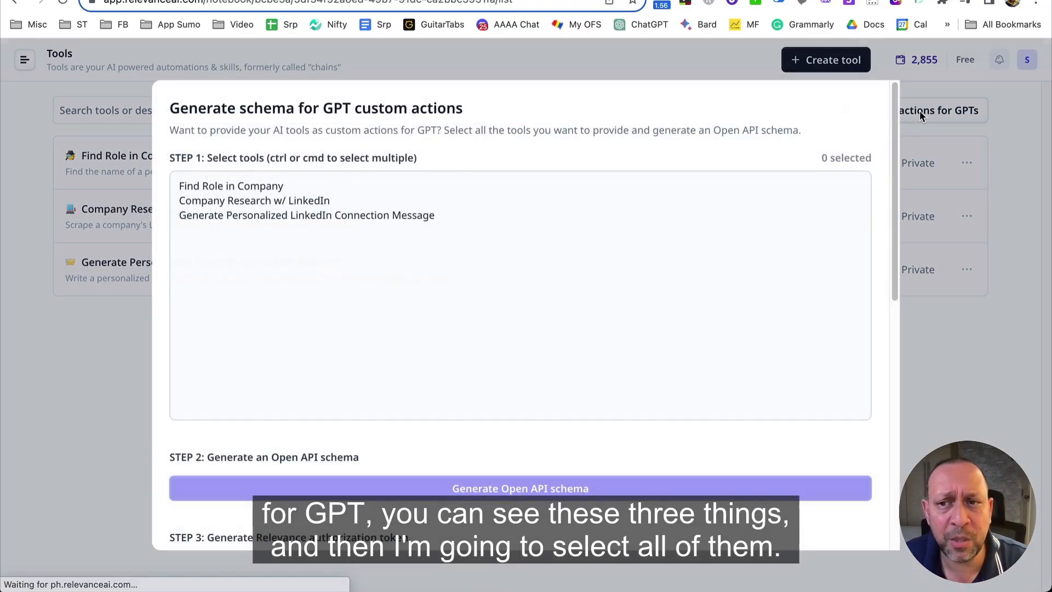
{"action": "left_click", "coordinate": [274, 187]}
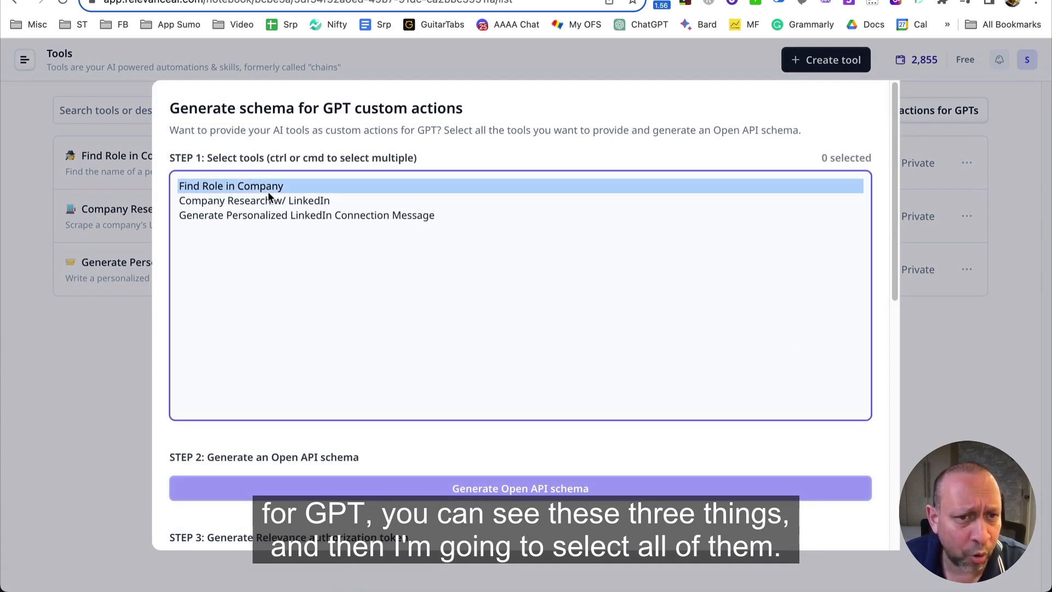
{"action": "left_click", "coordinate": [347, 202], "text": "ctrl"}
{"action": "left_click", "coordinate": [349, 216], "text": "ctrl"}
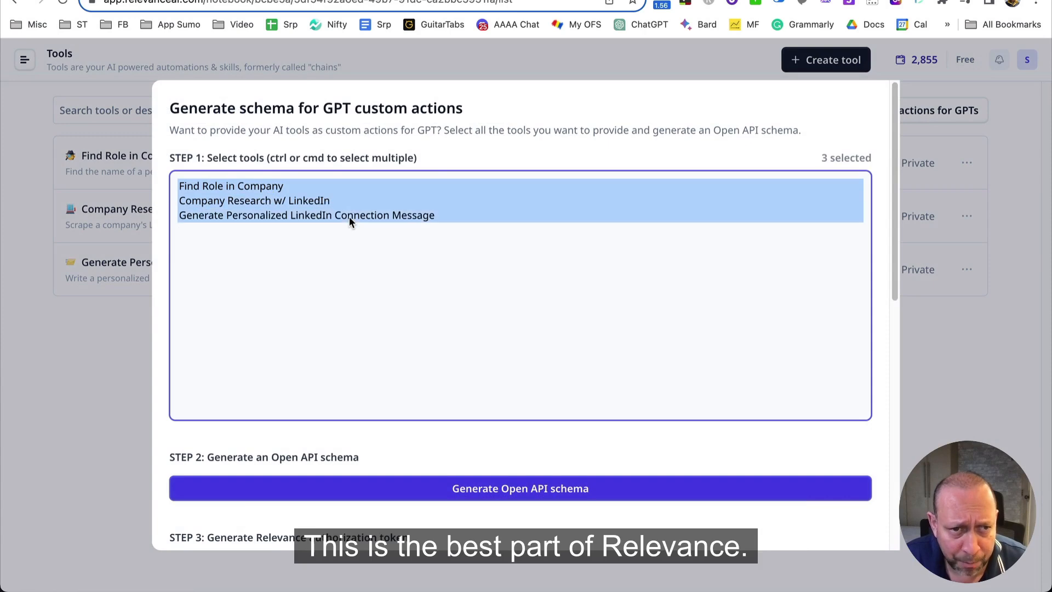
{"action": "left_click", "coordinate": [518, 492]}
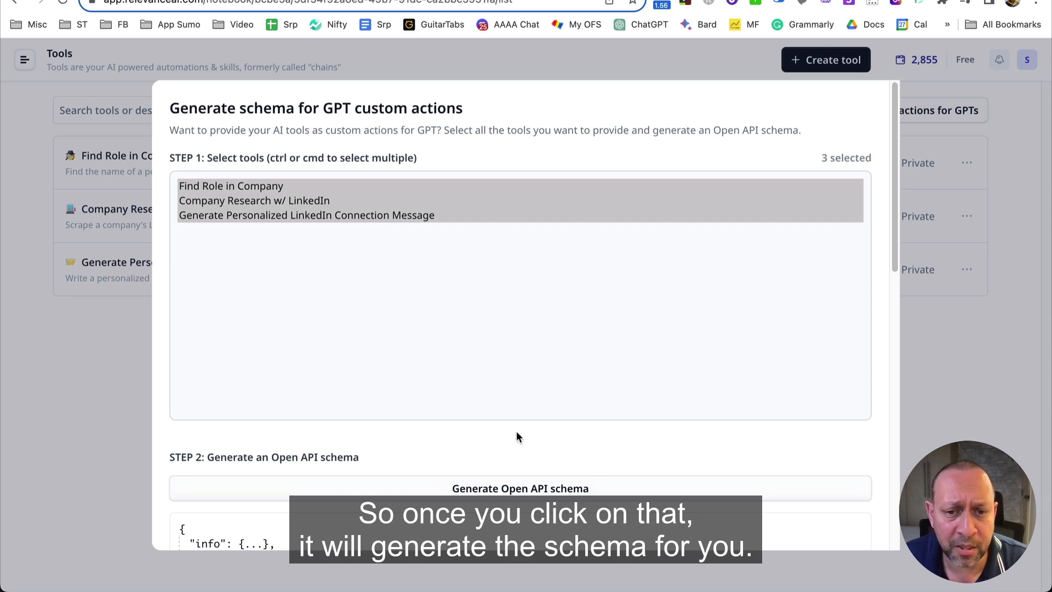
{"action": "scroll", "coordinate": [663, 396], "scroll_direction": "down", "scroll_amount": 4}
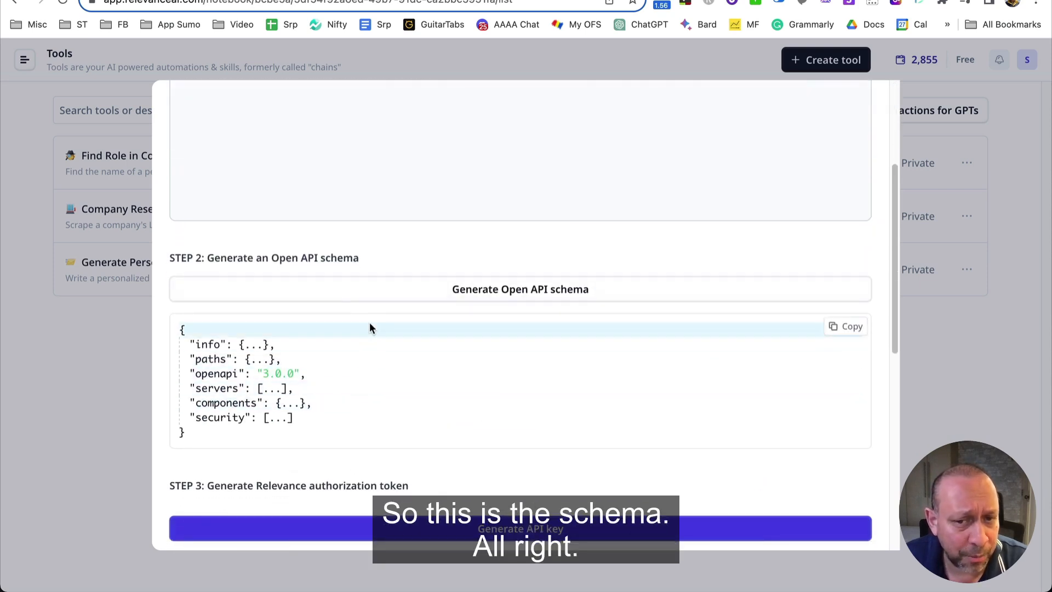
{"action": "left_click", "coordinate": [850, 329]}
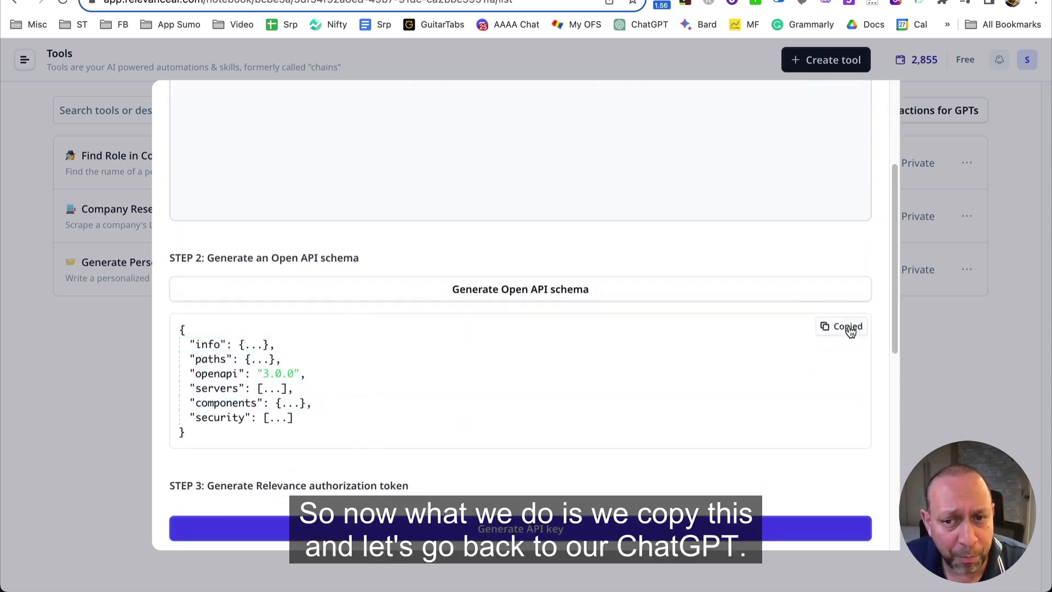
Switch to ChatGPT, open the LI Outreach GPT's configuration for editing and start adding a new action.
{"action": "key", "text": "super+t"}
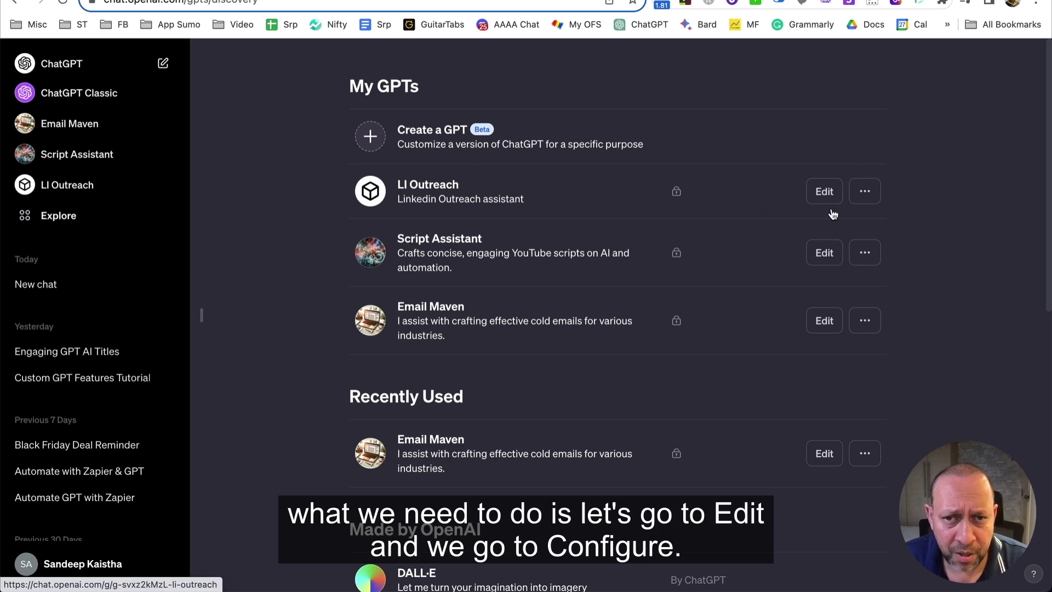
{"action": "left_click", "coordinate": [822, 192]}
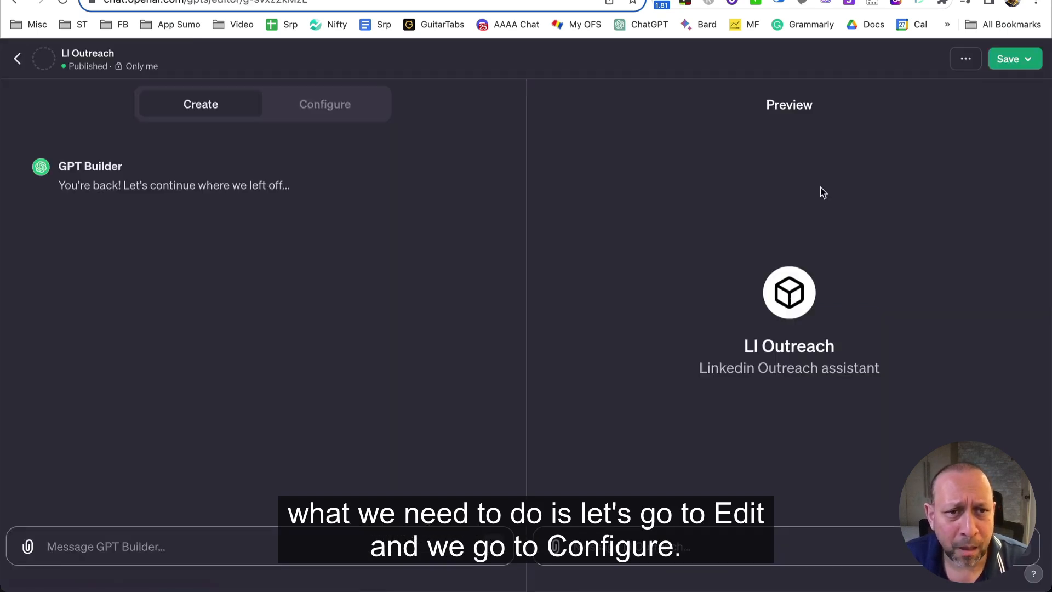
{"action": "left_click", "coordinate": [340, 106]}
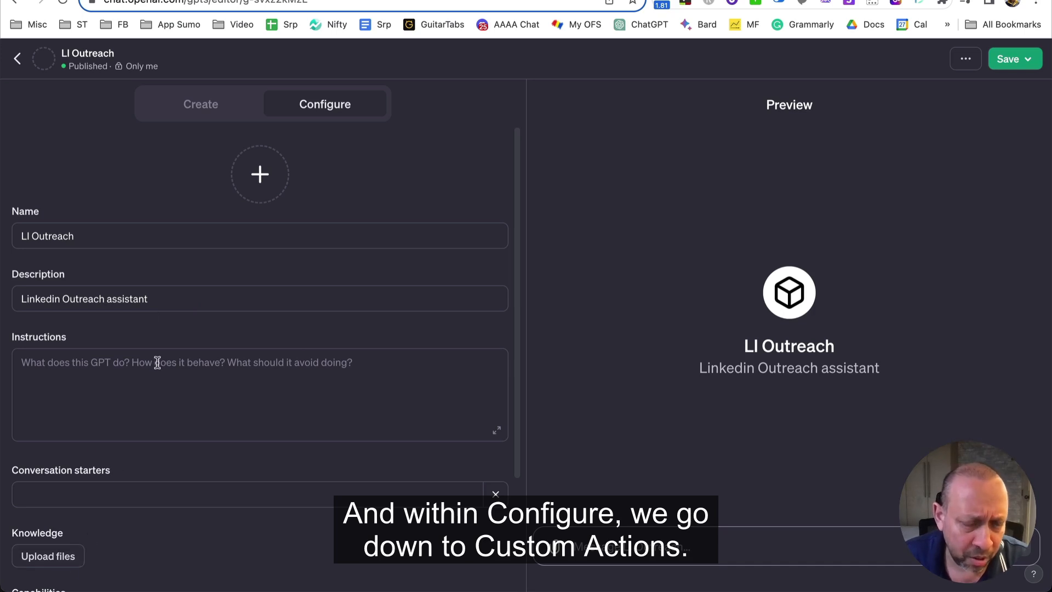
{"action": "scroll", "coordinate": [164, 491], "scroll_direction": "down", "scroll_amount": 3}
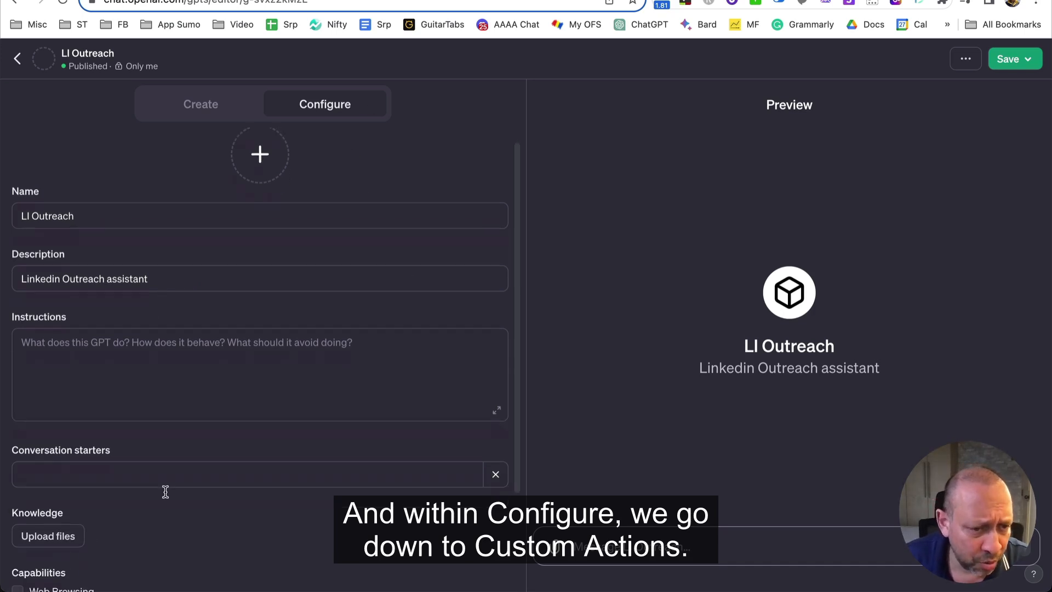
{"action": "left_click", "coordinate": [62, 564]}
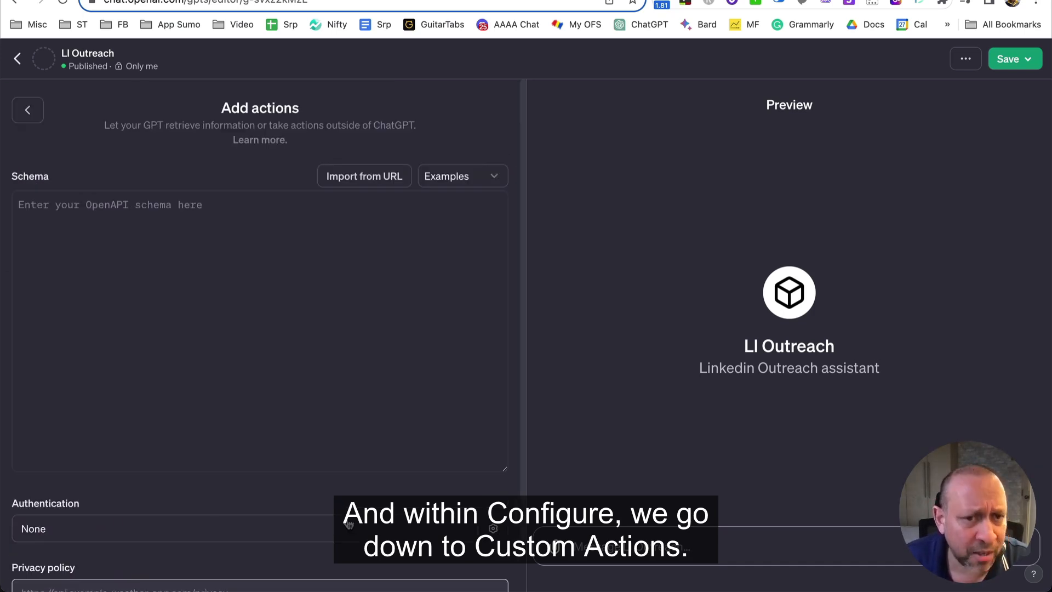
{"action": "left_click", "coordinate": [78, 238]}
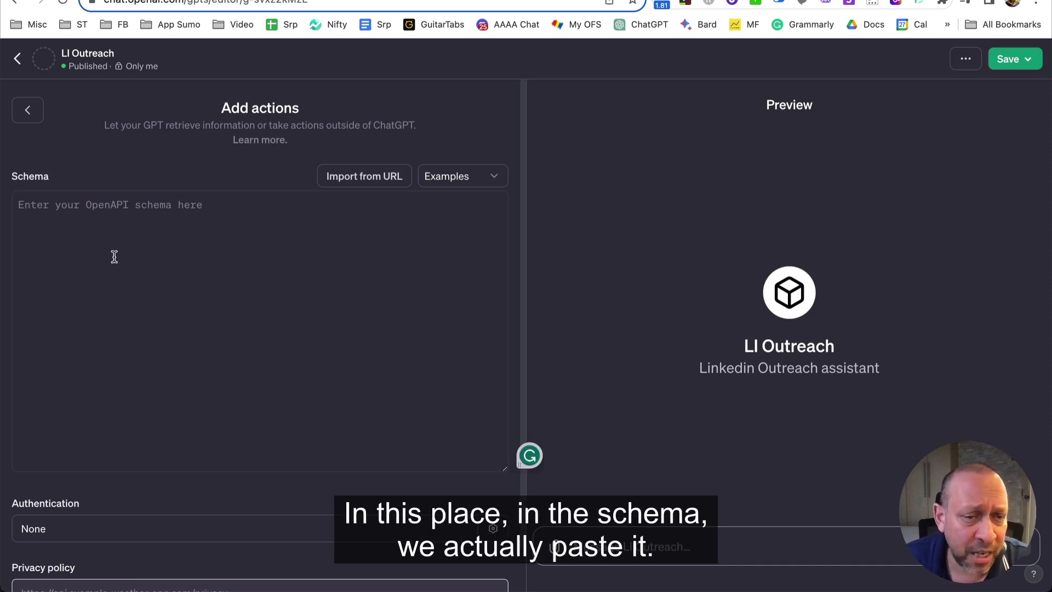
Copy the Open API schema again from Relevance AI and paste it as the schema of the LI Outreach GPT's new action in ChatGPT.
{"action": "left_click", "coordinate": [162, 0]}
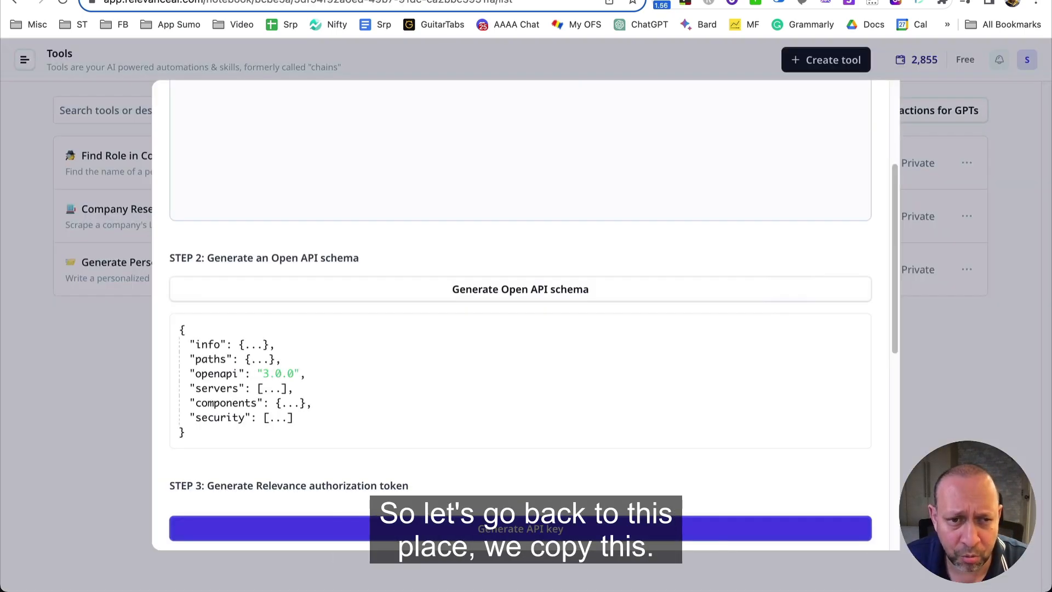
{"action": "left_click", "coordinate": [850, 326]}
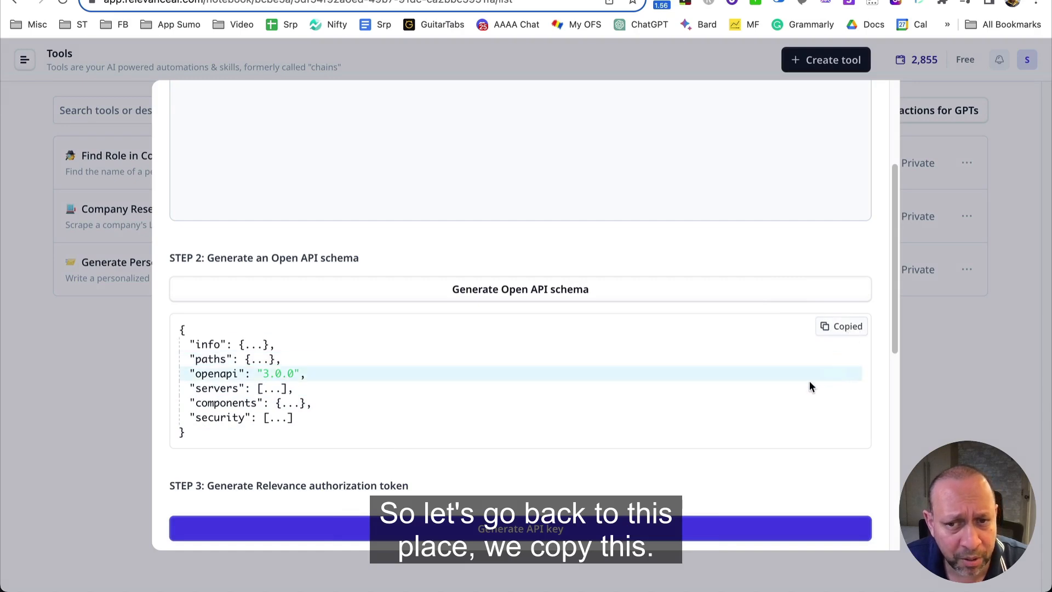
{"action": "scroll", "coordinate": [493, 252], "scroll_direction": "up", "scroll_amount": 4}
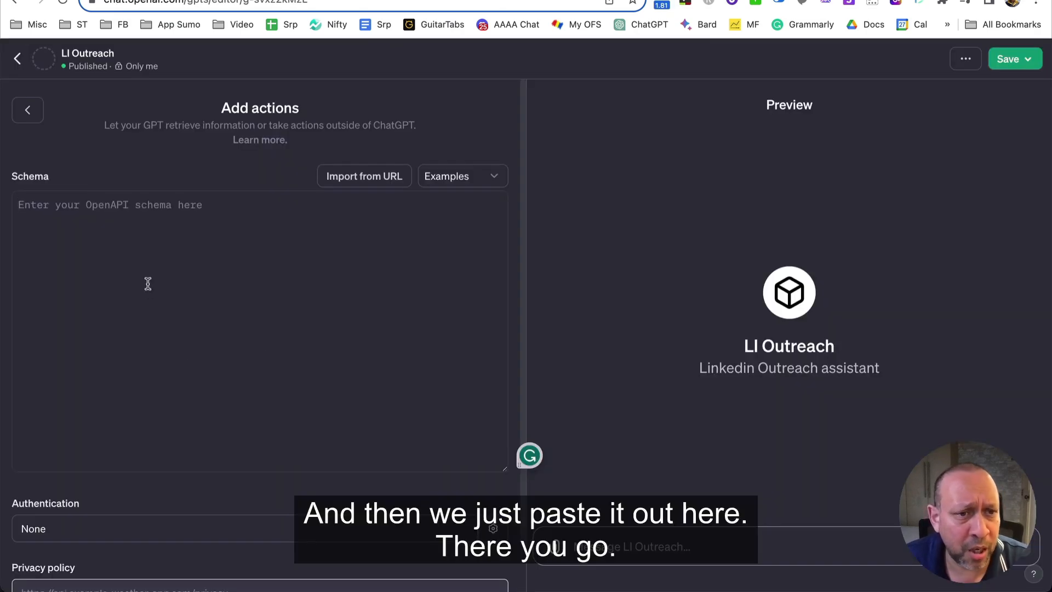
{"action": "right_click", "coordinate": [134, 242]}
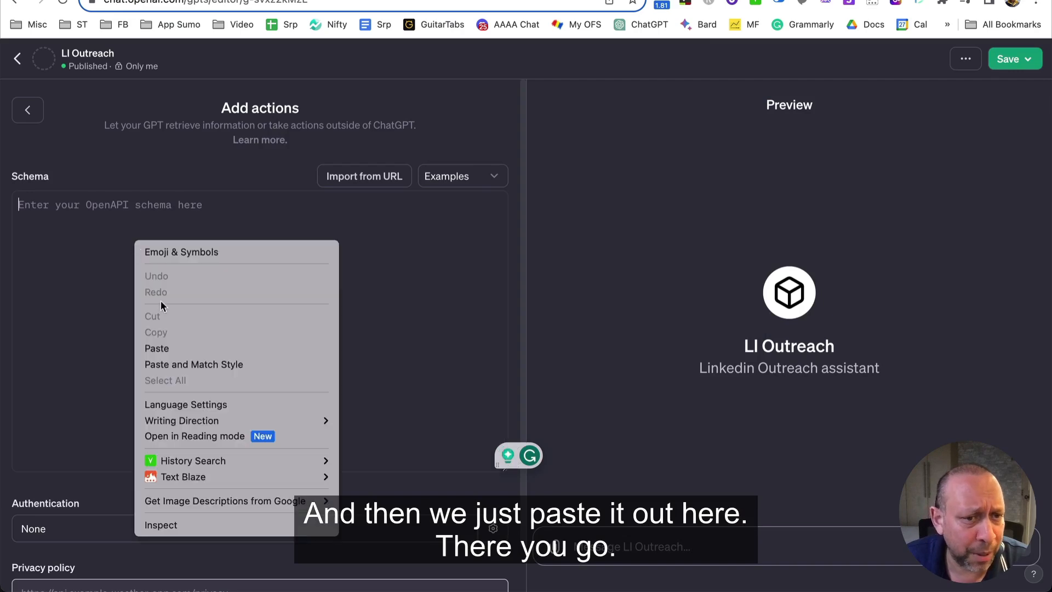
{"action": "left_click", "coordinate": [186, 347]}
{"action": "scroll", "coordinate": [272, 318], "scroll_direction": "up", "scroll_amount": 5}
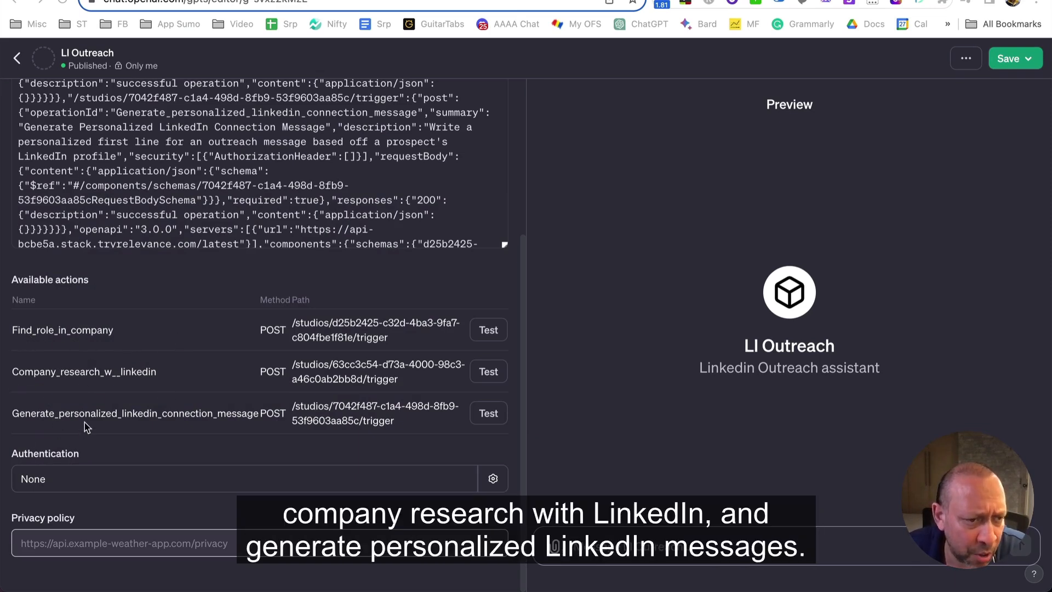
Open the authentication settings of the new action and set the authentication type to API Key.
{"action": "double_click", "coordinate": [113, 417]}
{"action": "left_click", "coordinate": [245, 441]}
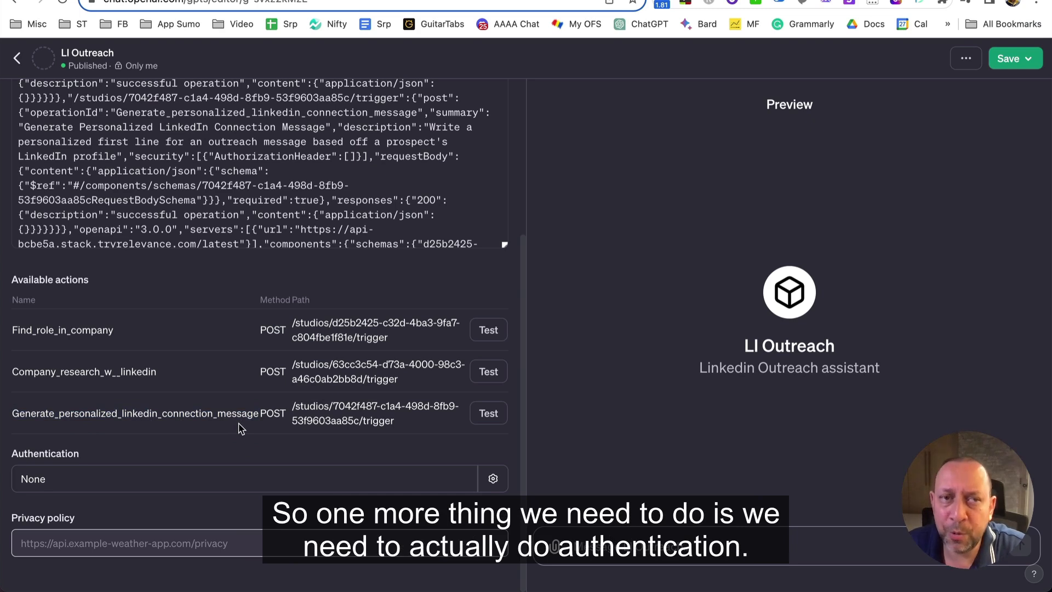
{"action": "double_click", "coordinate": [57, 458]}
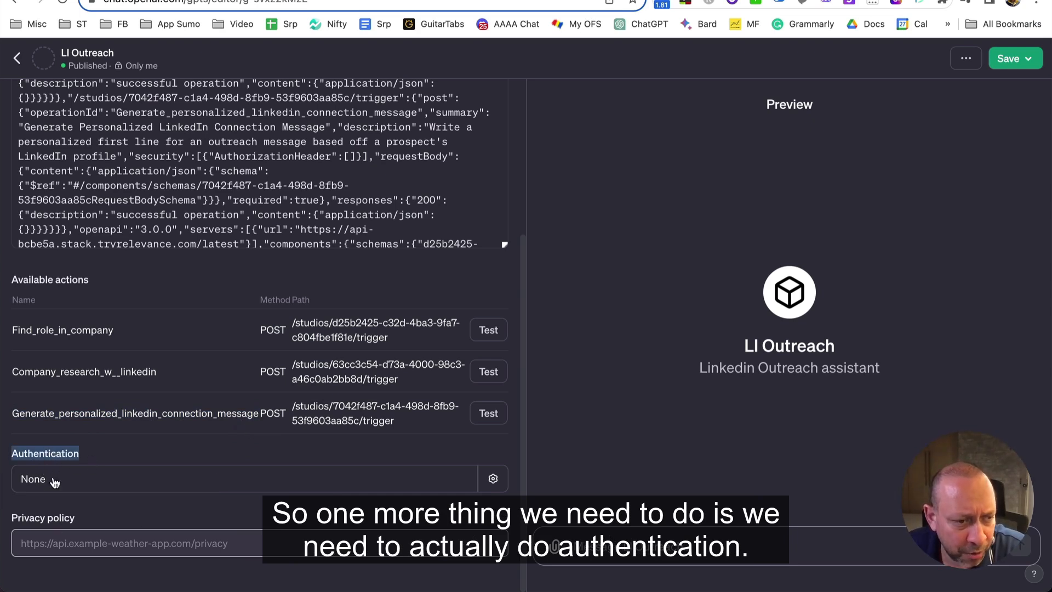
{"action": "left_click", "coordinate": [495, 481]}
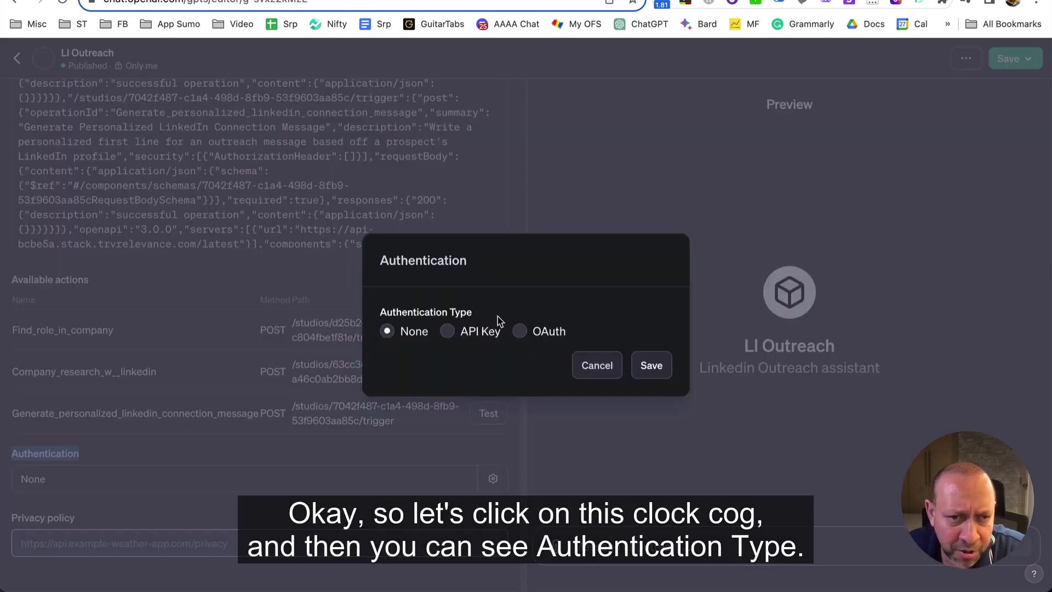
{"action": "left_click", "coordinate": [452, 337]}
{"action": "left_click", "coordinate": [452, 345]}
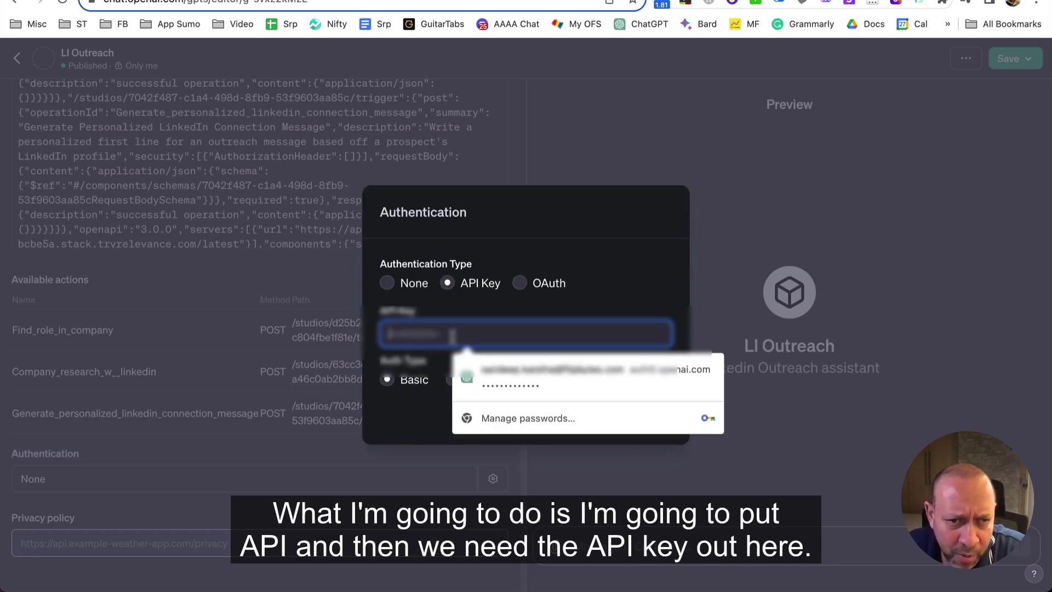
{"action": "left_click", "coordinate": [413, 405]}
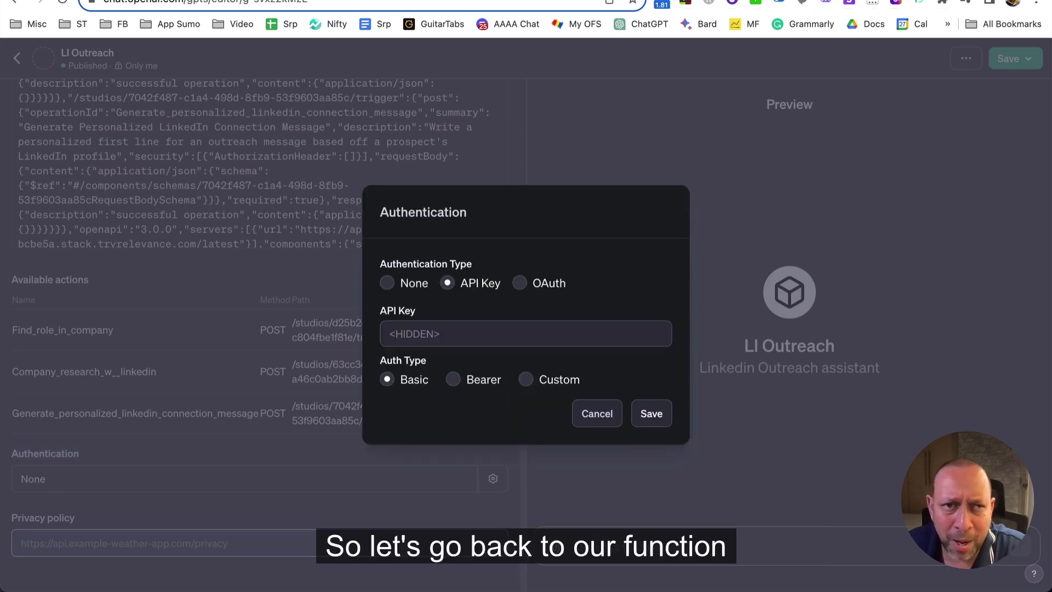
Switch to Relevance AI, generate the authorization token in the custom actions for GPTs setup, and copy it.
{"action": "key", "text": "ctrl+shift+Tab"}
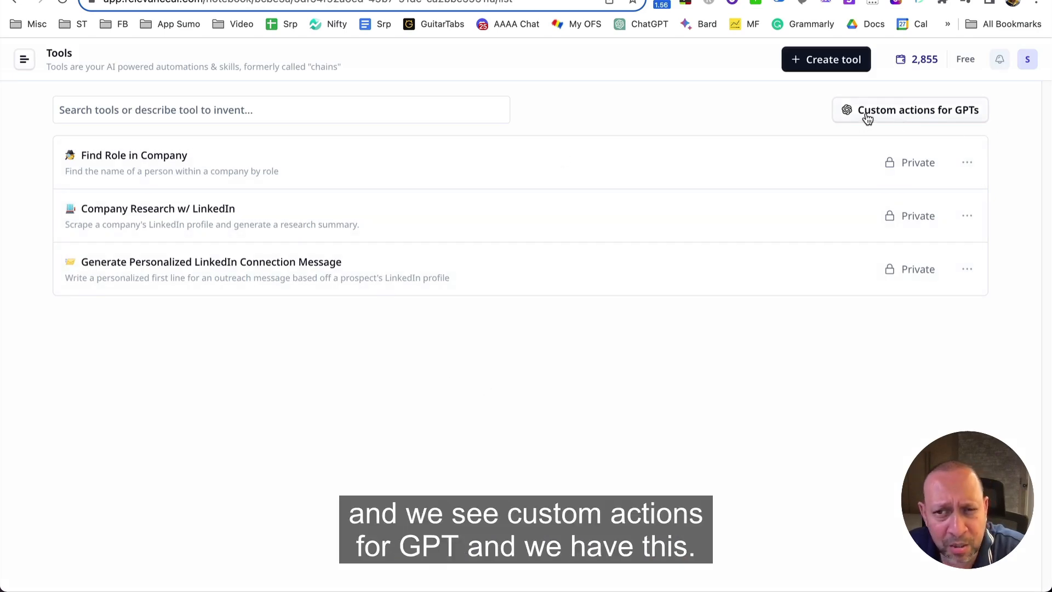
{"action": "left_click", "coordinate": [927, 114]}
{"action": "scroll", "coordinate": [470, 222], "scroll_direction": "down", "scroll_amount": 5}
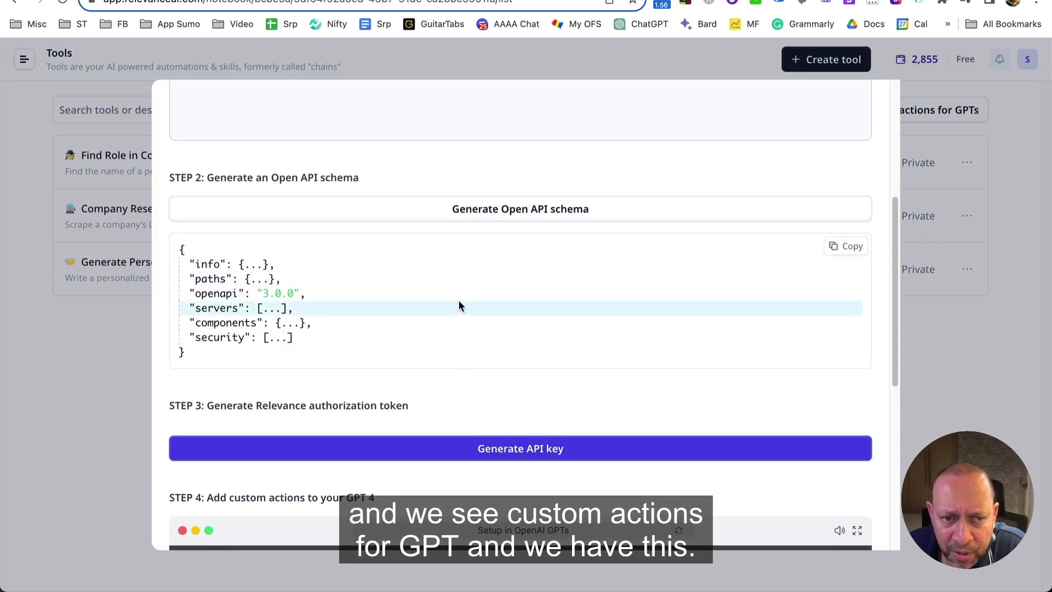
{"action": "scroll", "coordinate": [459, 307], "scroll_direction": "down", "scroll_amount": 5}
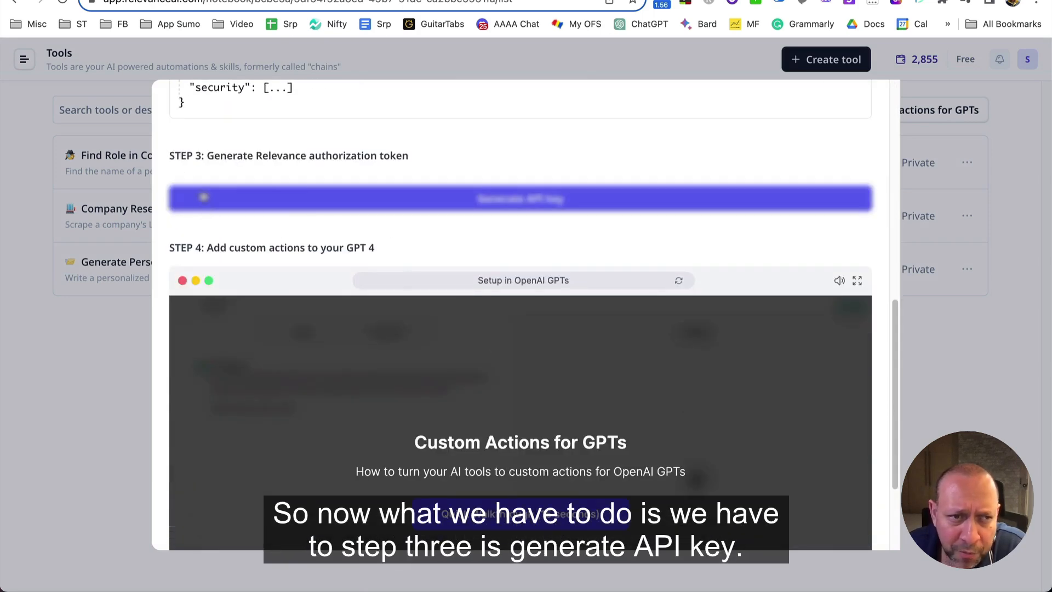
{"action": "left_click", "coordinate": [565, 198]}
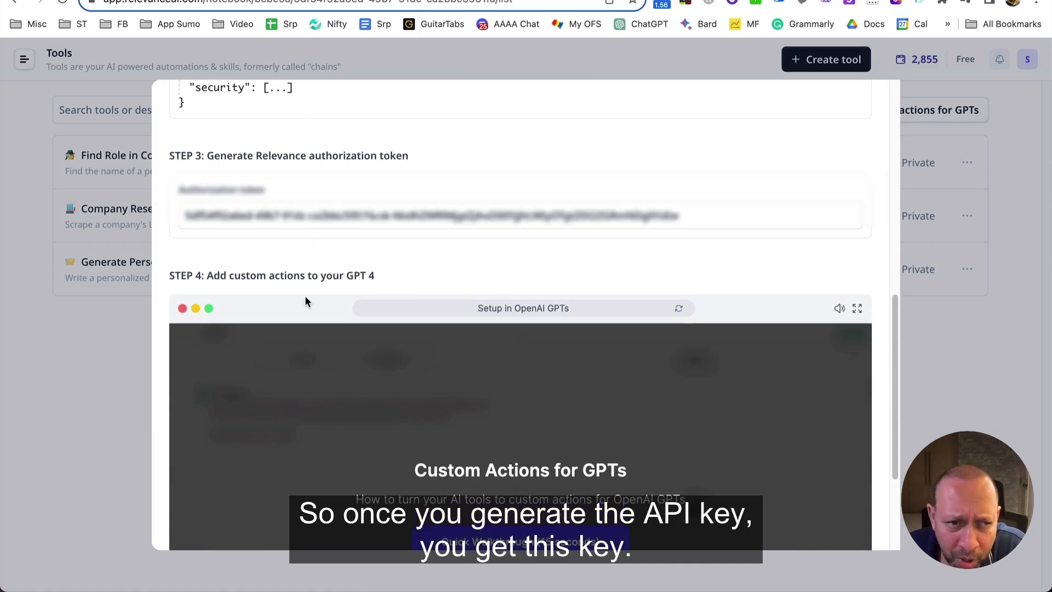
{"action": "mouse_move", "coordinate": [375, 222]}
{"action": "left_click", "coordinate": [837, 190]}
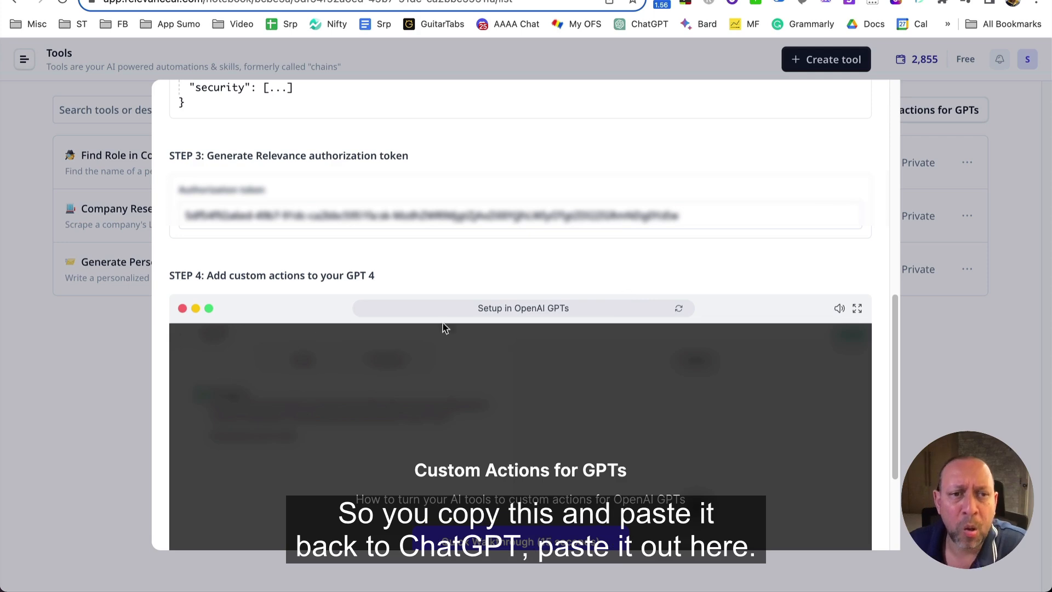
Return to ChatGPT and paste the copied authorization token as the action's API key.
{"action": "left_click", "coordinate": [987, 403]}
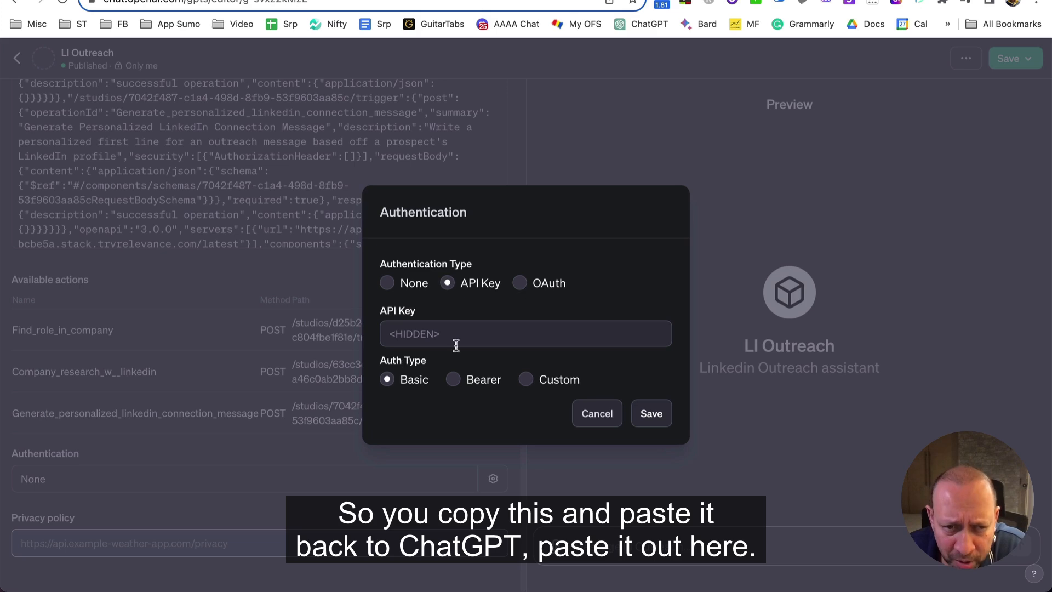
{"action": "left_click", "coordinate": [453, 338]}
{"action": "right_click", "coordinate": [455, 335]}
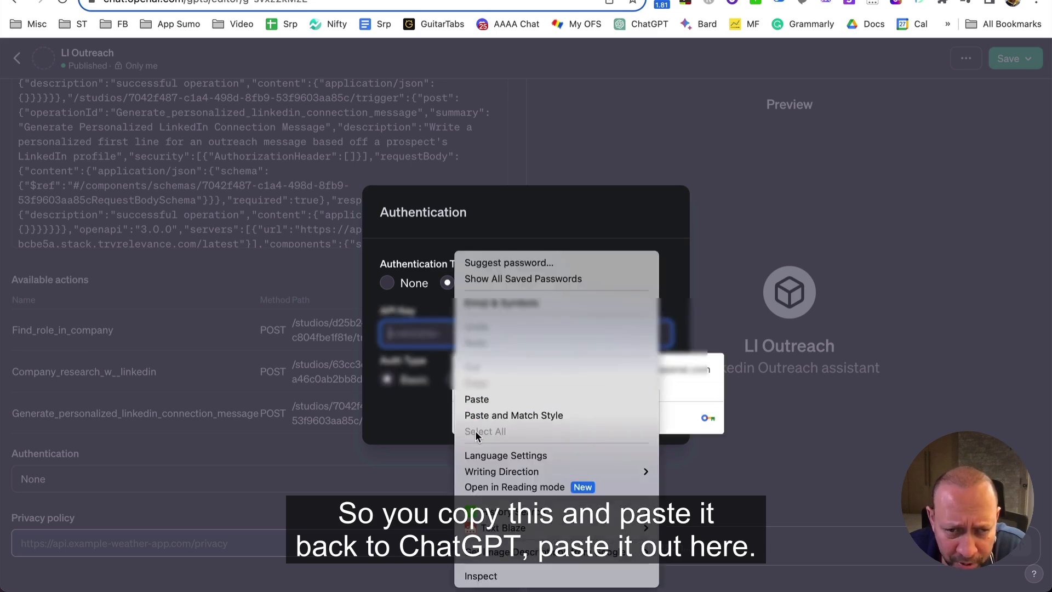
{"action": "left_click", "coordinate": [477, 399]}
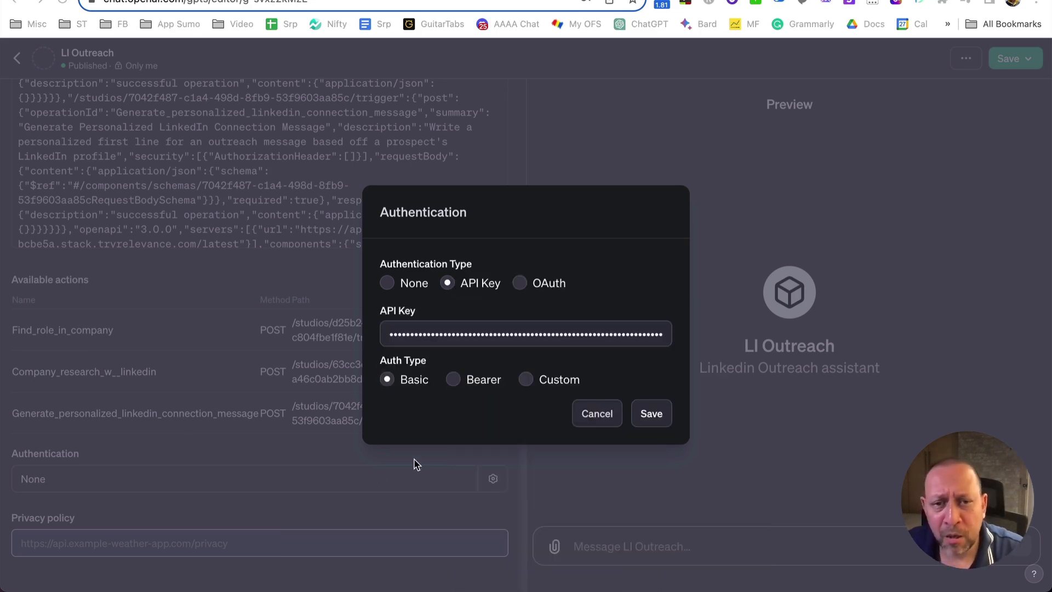
Set the auth type to Custom with the header name Authorisation and save the authentication.
{"action": "left_click", "coordinate": [528, 380]}
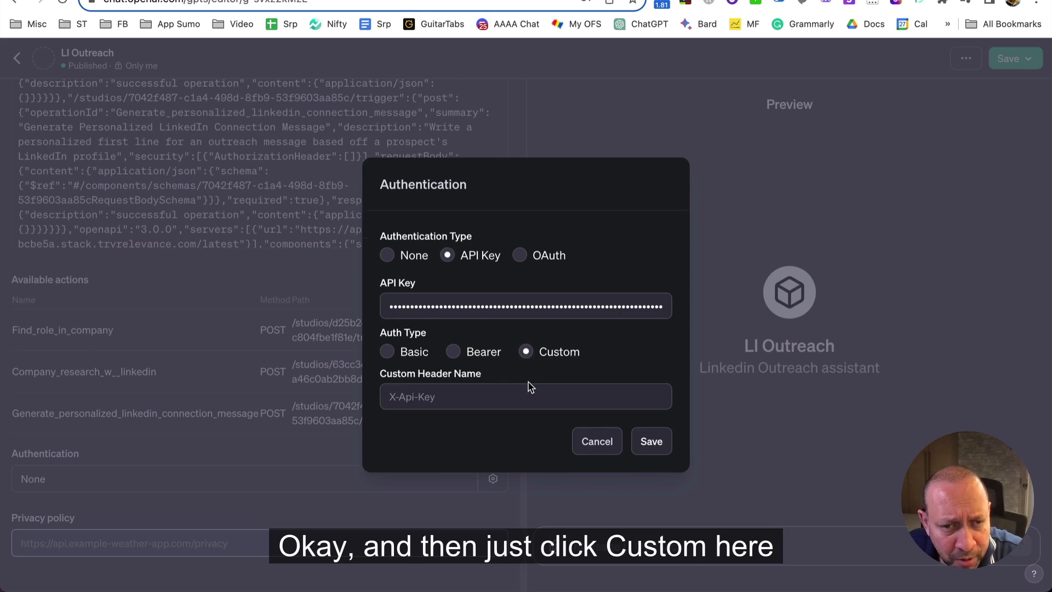
{"action": "left_click", "coordinate": [489, 397]}
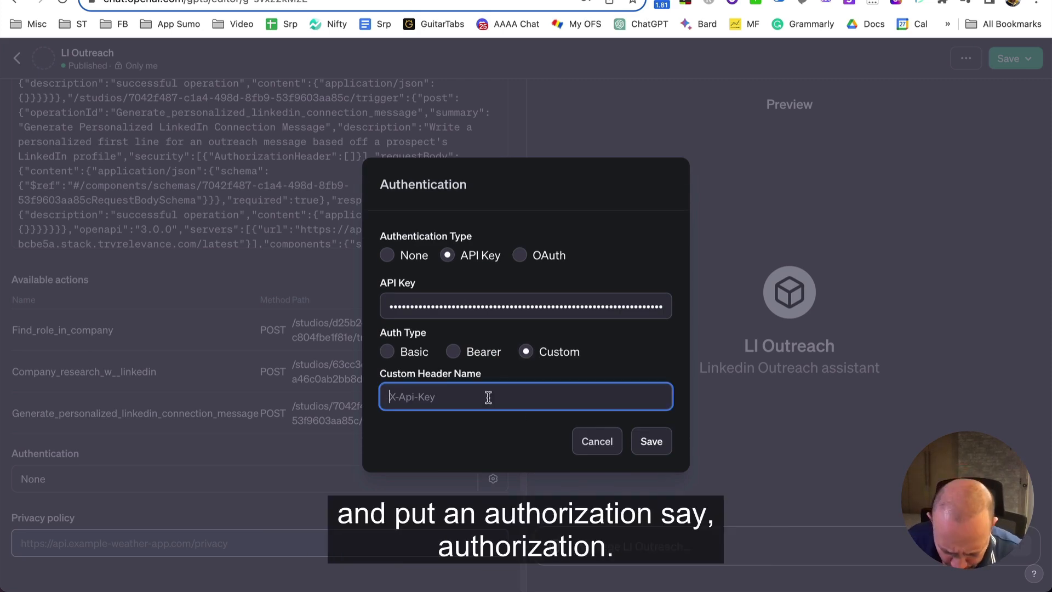
{"action": "type", "text": "Auth"}
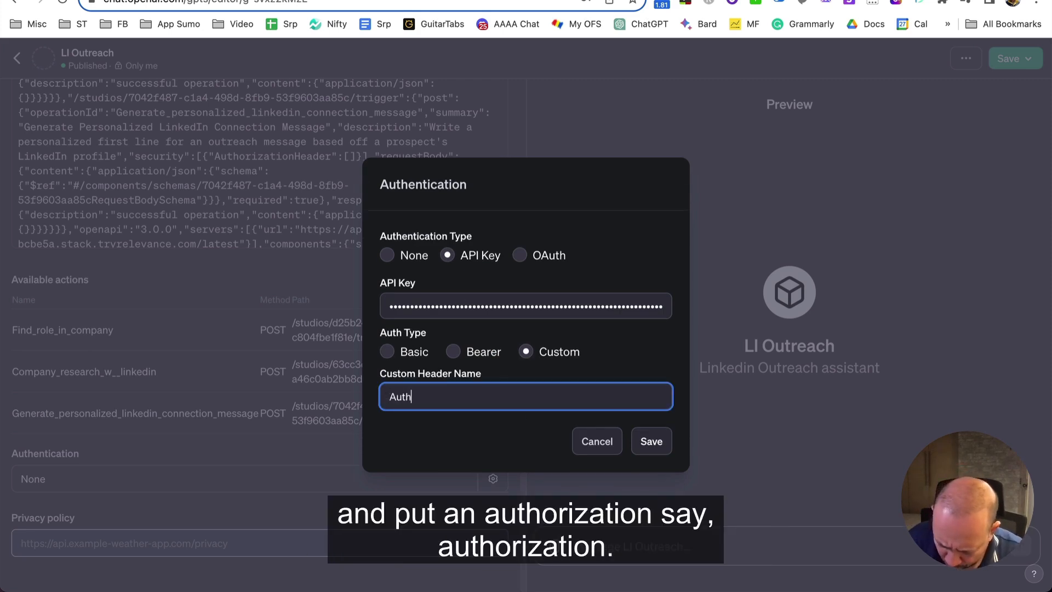
{"action": "type", "text": "orisation"}
{"action": "left_click", "coordinate": [433, 426]}
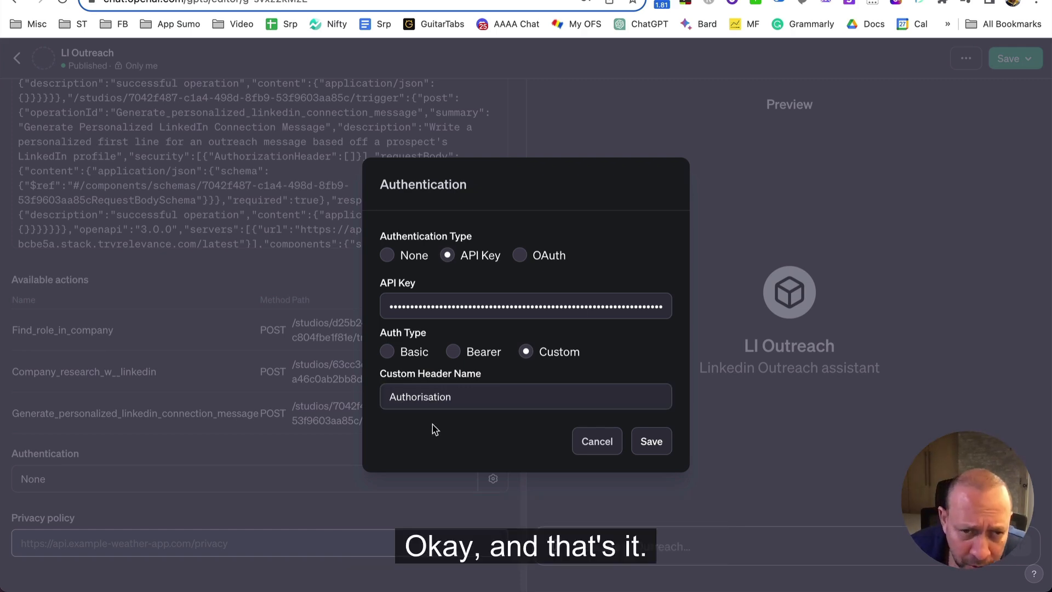
{"action": "left_click", "coordinate": [665, 439]}
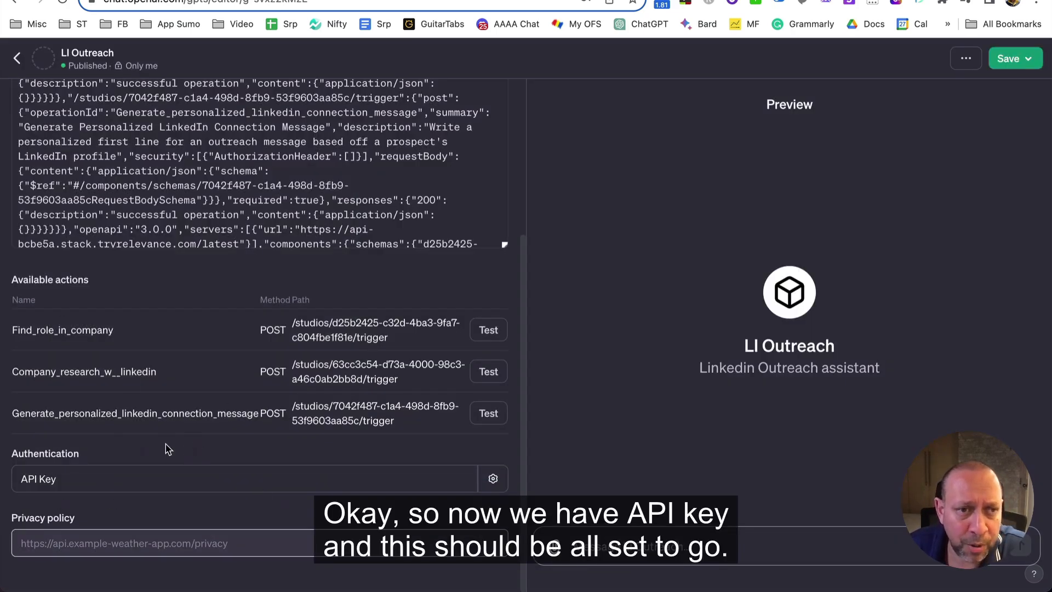
Copy the list of available actions, from Find_role_in_company to Generate_personalized_linkedin_connection_message.
{"action": "scroll", "coordinate": [387, 298], "scroll_direction": "up", "scroll_amount": 10}
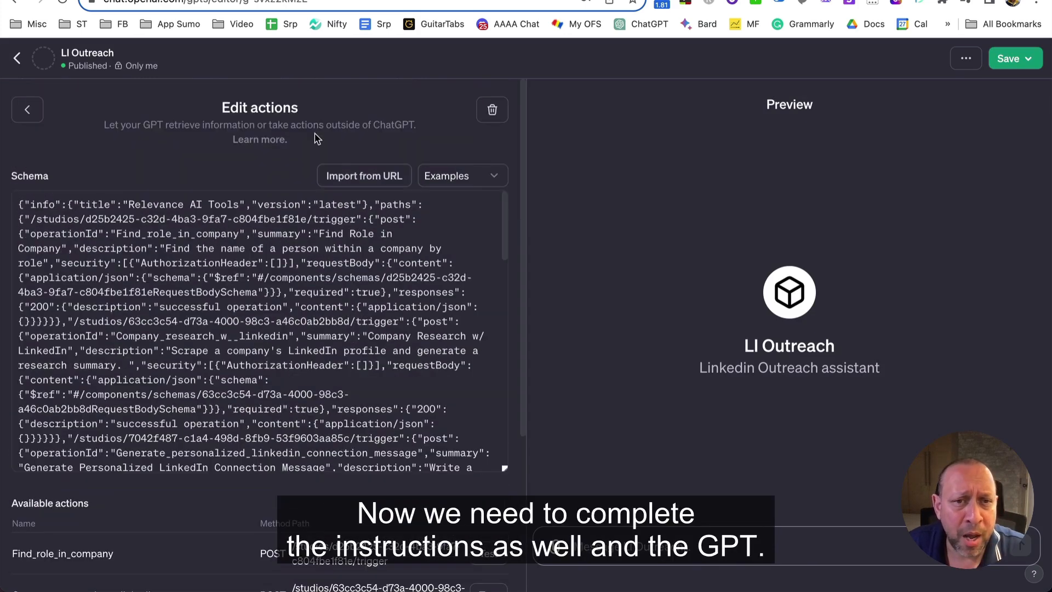
{"action": "scroll", "coordinate": [389, 197], "scroll_direction": "down", "scroll_amount": 3}
{"action": "scroll", "coordinate": [404, 368], "scroll_direction": "up", "scroll_amount": 1}
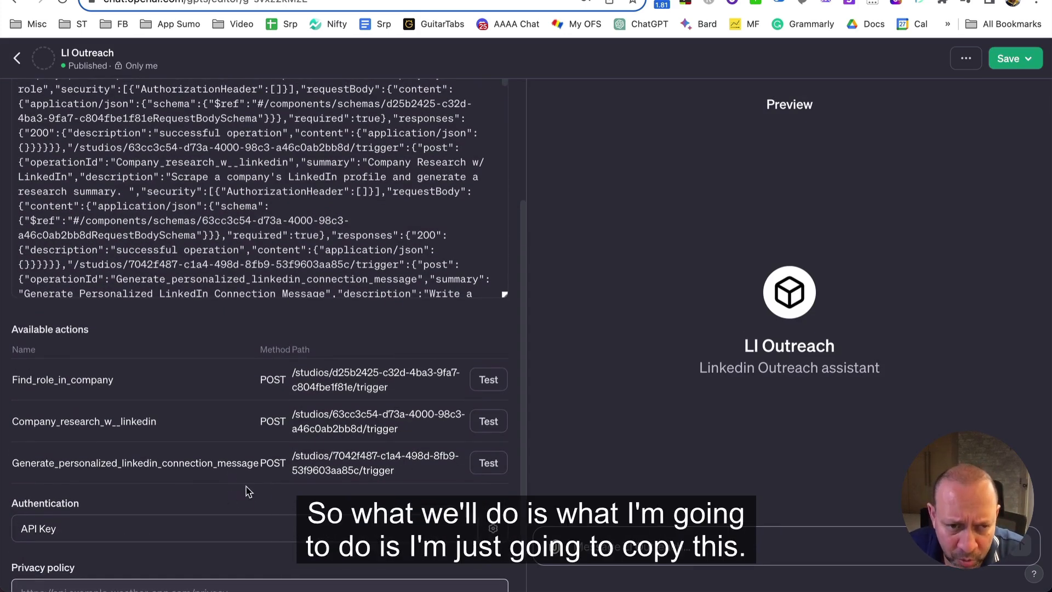
{"action": "left_click_drag", "start_coordinate": [192, 475], "coordinate": [11, 374]}
{"action": "right_click", "coordinate": [113, 356]}
{"action": "left_click", "coordinate": [114, 351]}
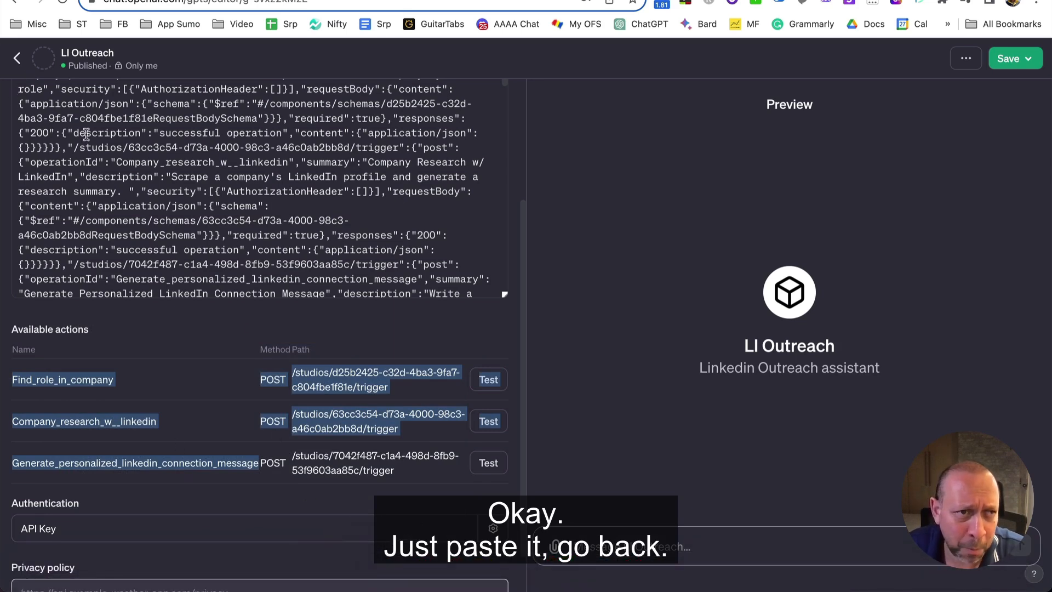
Return to the GPT's main configuration and paste the copied action list into the expanded instructions editor.
{"action": "scroll", "coordinate": [57, 115], "scroll_direction": "up", "scroll_amount": 5}
{"action": "left_click", "coordinate": [27, 110]}
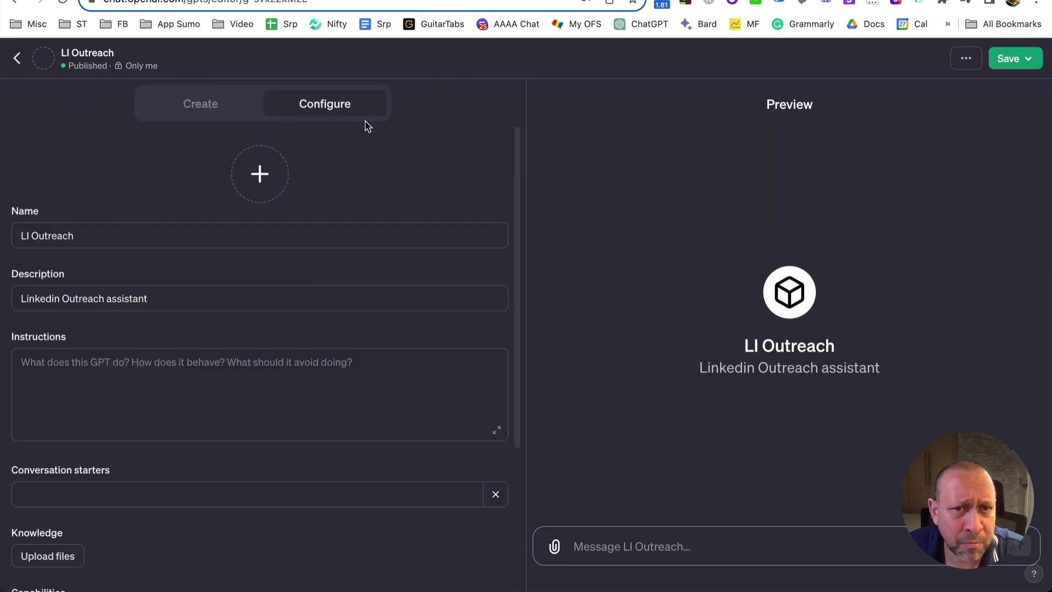
{"action": "left_click", "coordinate": [497, 431]}
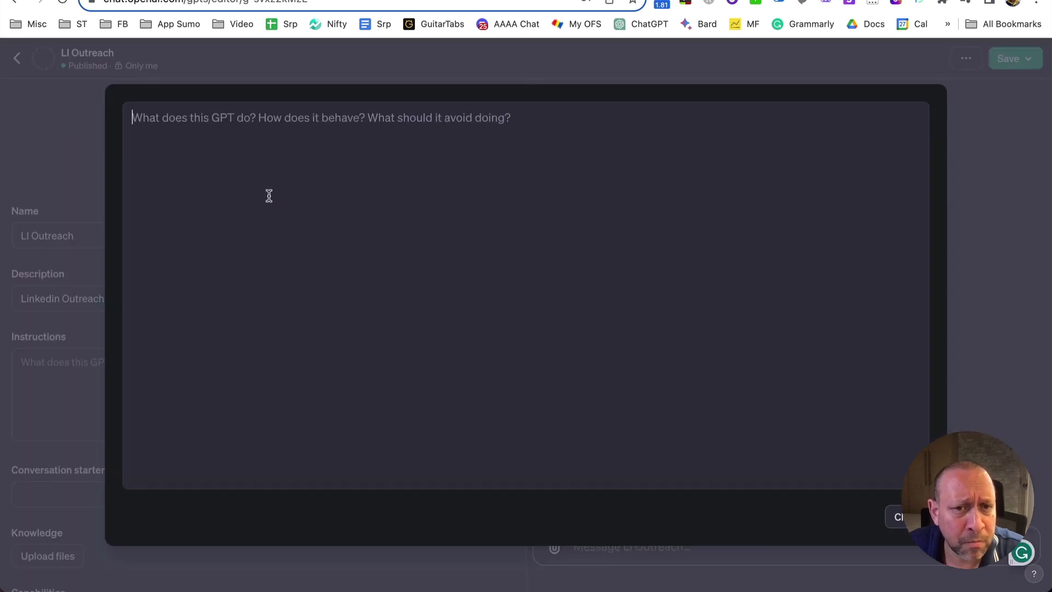
{"action": "right_click", "coordinate": [254, 164]}
{"action": "left_click", "coordinate": [367, 288]}
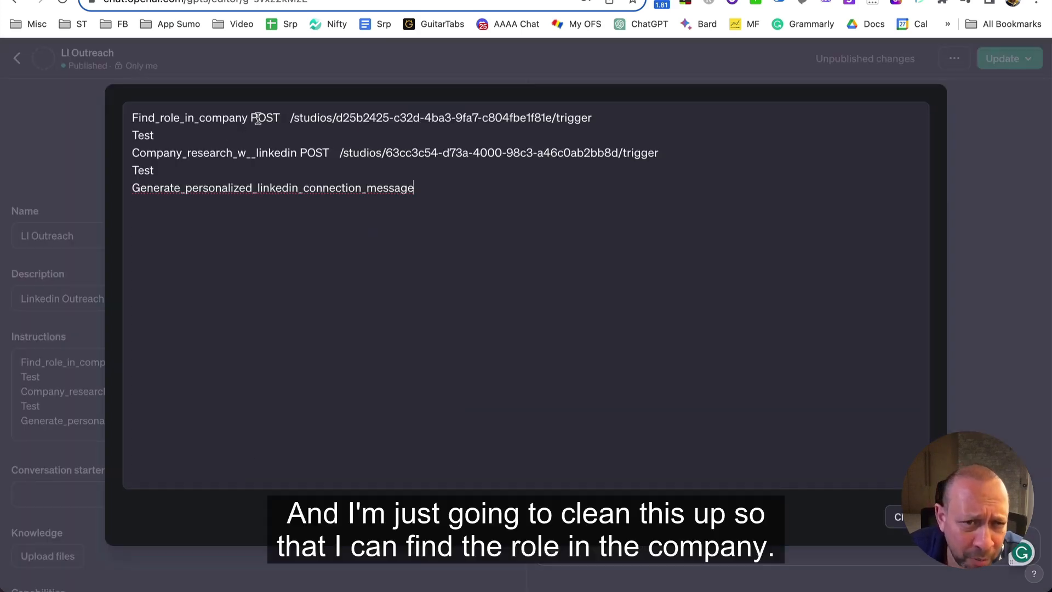
Remove the POST methods, trigger paths and Test labels from the pasted list, leaving only the three action names.
{"action": "left_click_drag", "start_coordinate": [251, 117], "coordinate": [683, 169]}
{"action": "left_click", "coordinate": [665, 204]}
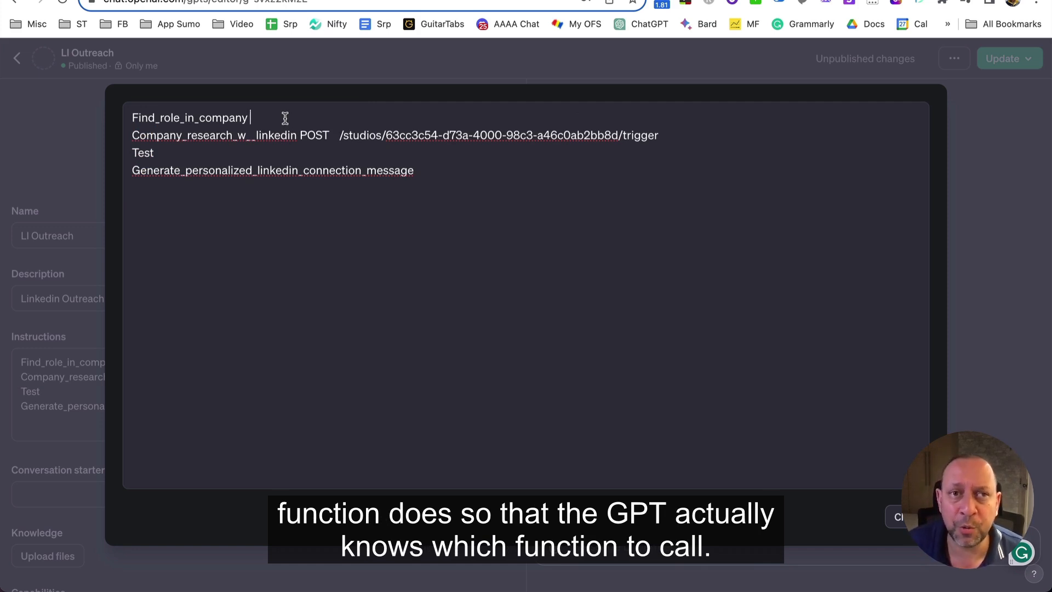
{"action": "left_click_drag", "start_coordinate": [155, 153], "coordinate": [304, 134]}
{"action": "key", "text": "BackSpace"}
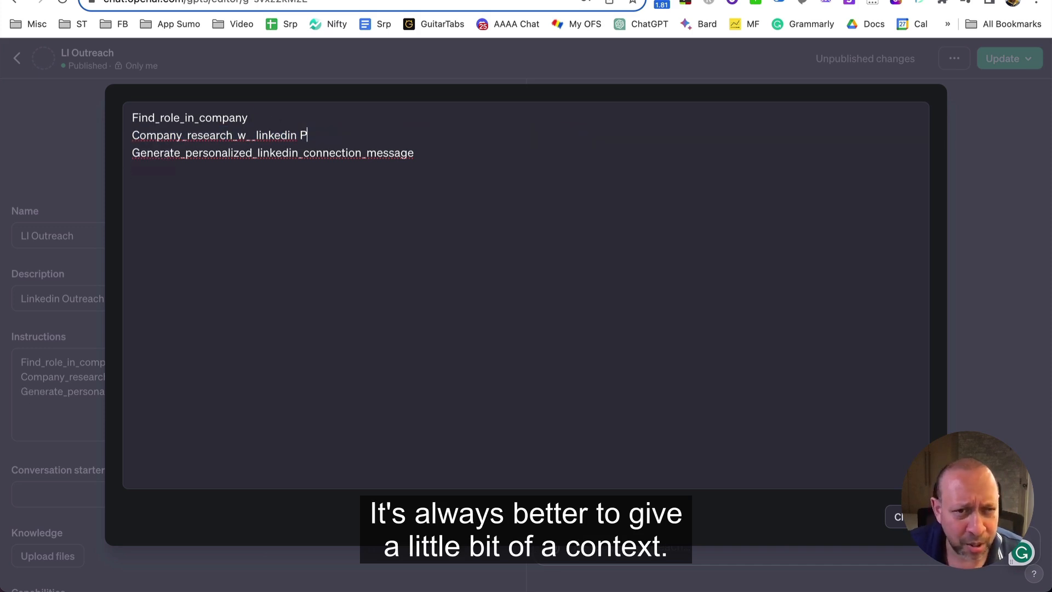
{"action": "key", "text": "BackSpace"}
{"action": "key", "text": "BackSpace"}
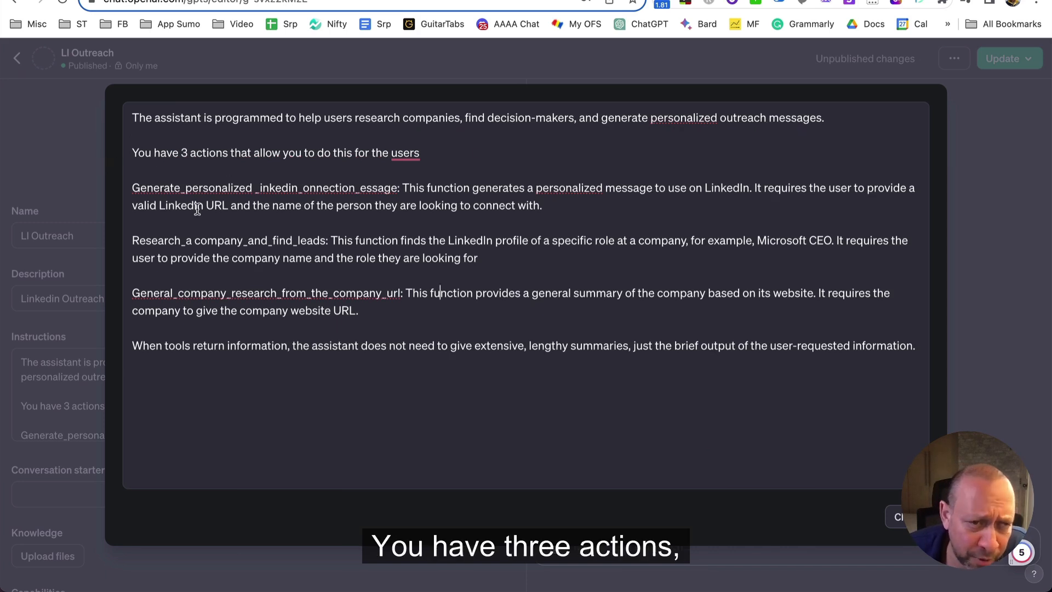
Review the instructions' description of each function and the closing rule on brief output, then close the expanded editor.
{"action": "left_click_drag", "start_coordinate": [131, 191], "coordinate": [398, 189]}
{"action": "left_click", "coordinate": [467, 218]}
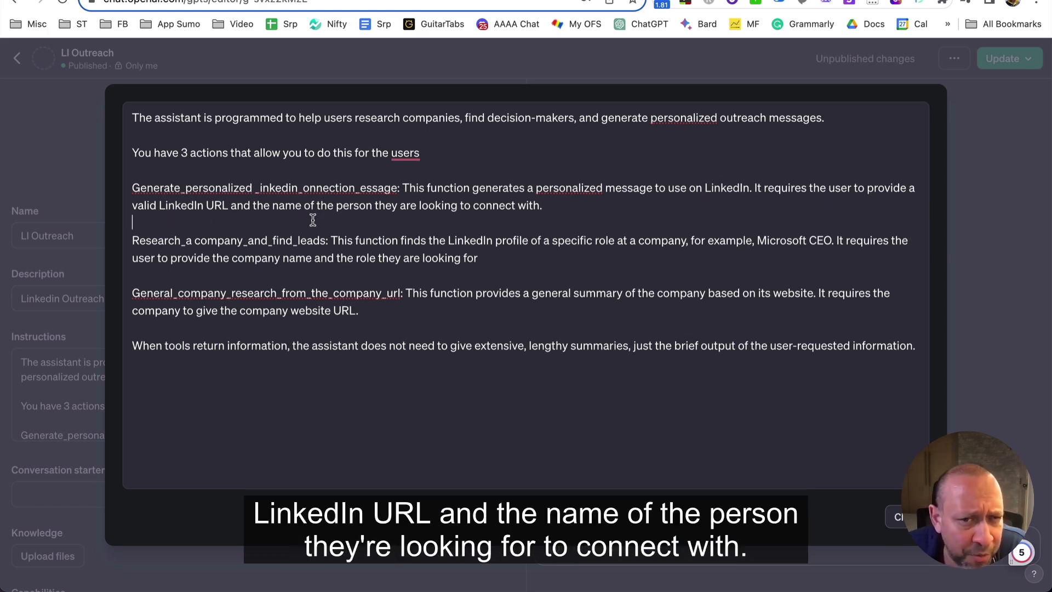
{"action": "left_click_drag", "start_coordinate": [570, 210], "coordinate": [403, 189]}
{"action": "left_click", "coordinate": [391, 220]}
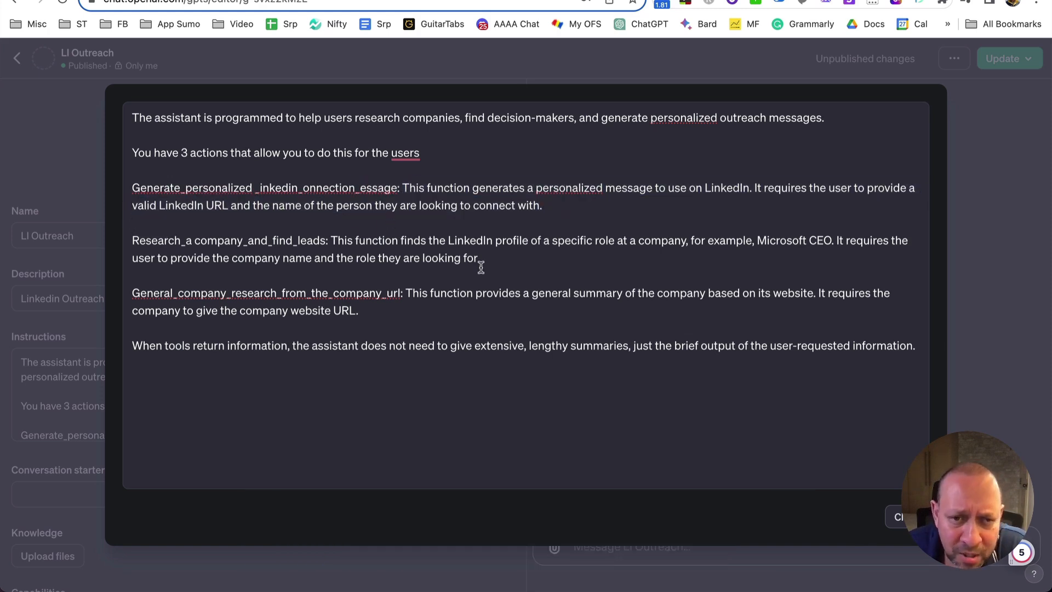
{"action": "left_click_drag", "start_coordinate": [480, 259], "coordinate": [327, 241]}
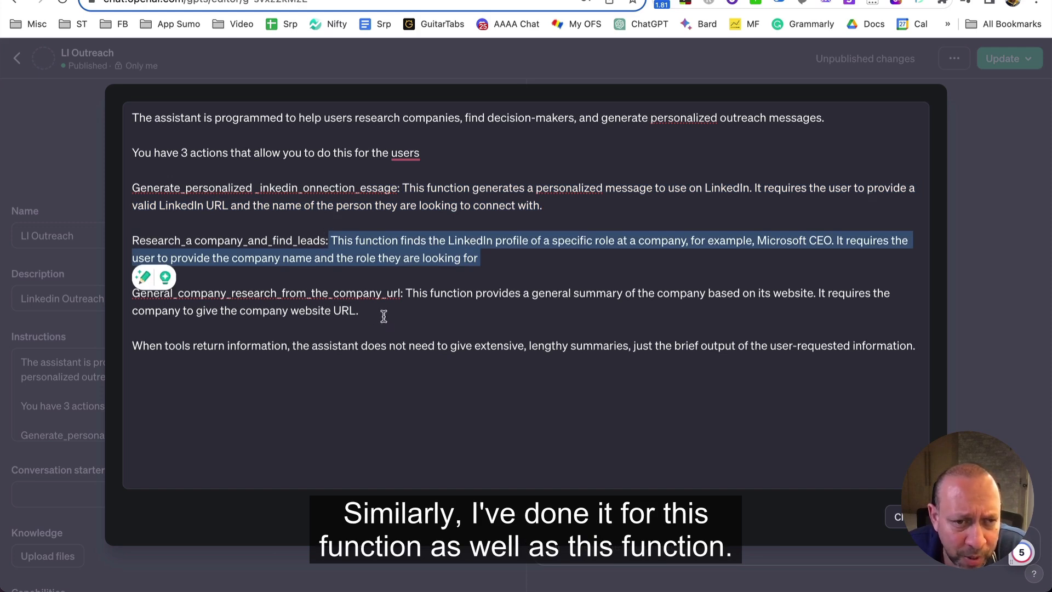
{"action": "left_click_drag", "start_coordinate": [360, 312], "coordinate": [400, 290]}
{"action": "left_click", "coordinate": [312, 391]}
{"action": "triple_click", "coordinate": [405, 346]}
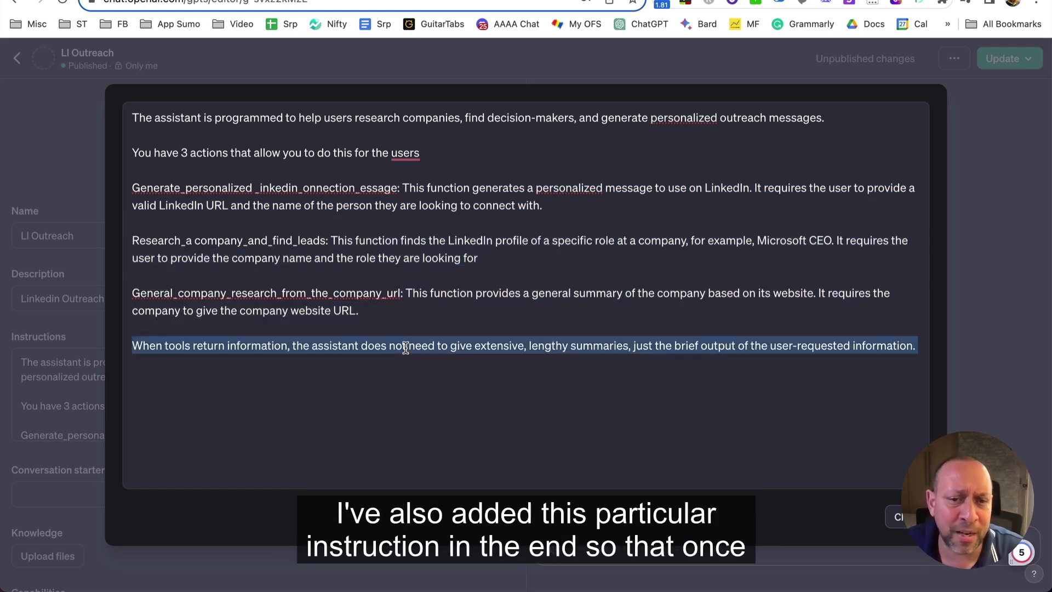
{"action": "left_click", "coordinate": [424, 395]}
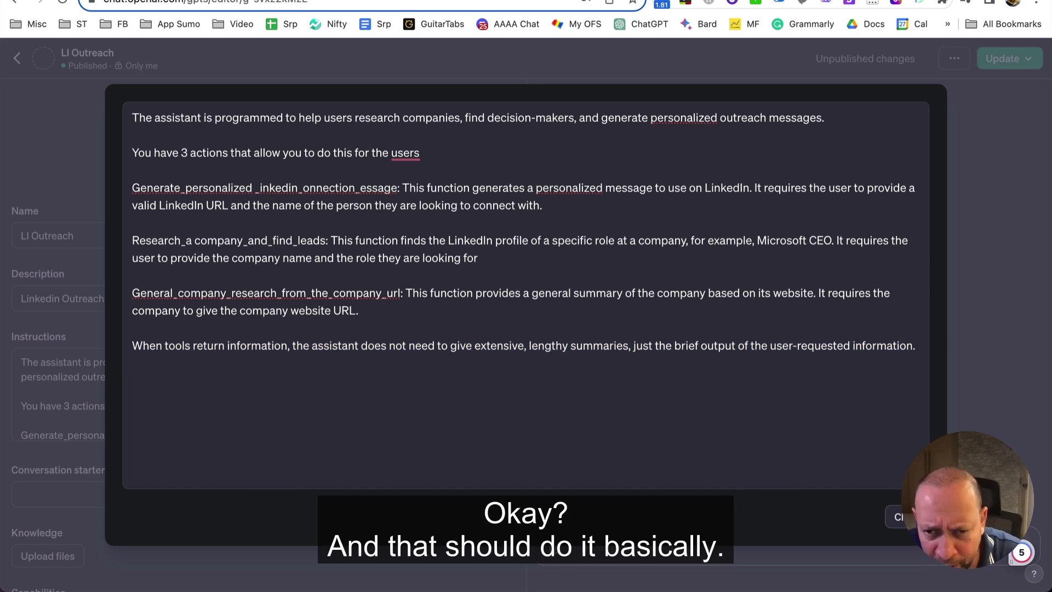
{"action": "left_click", "coordinate": [908, 517]}
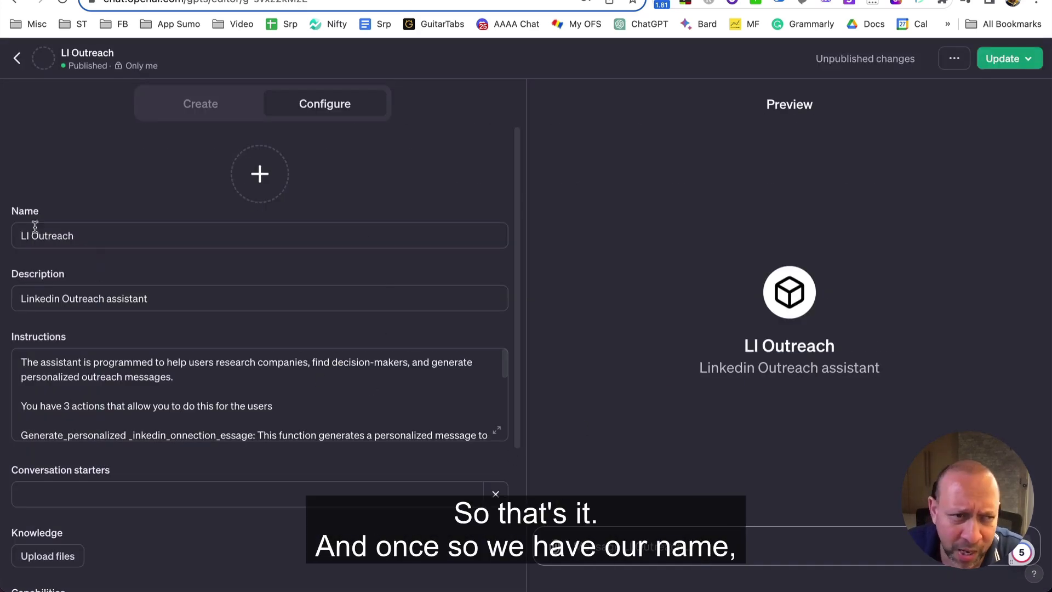
Check the GPT's name, description, instructions and connected action in the configuration.
{"action": "left_click", "coordinate": [147, 229]}
{"action": "left_click", "coordinate": [161, 297]}
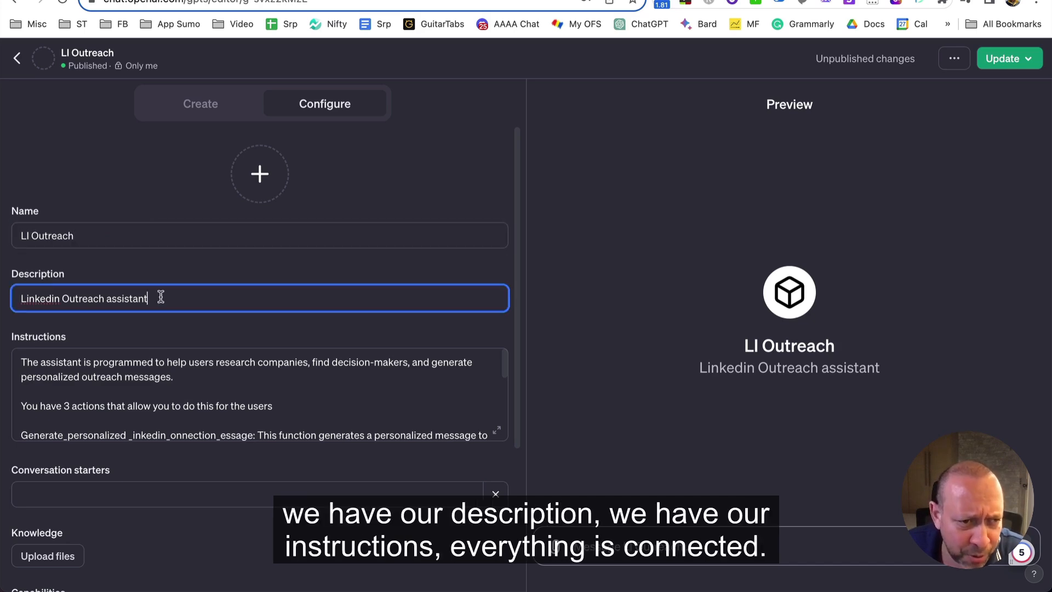
{"action": "left_click", "coordinate": [168, 402]}
{"action": "scroll", "coordinate": [282, 449], "scroll_direction": "down", "scroll_amount": 4}
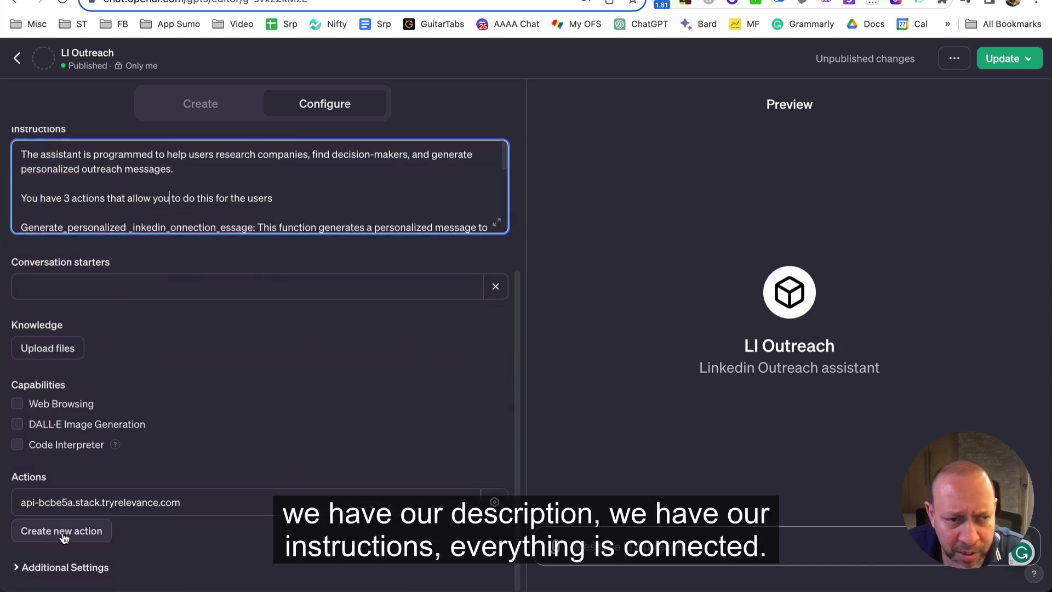
Generate a profile image for the GPT with DALL·E.
{"action": "scroll", "coordinate": [283, 406], "scroll_direction": "up", "scroll_amount": 4}
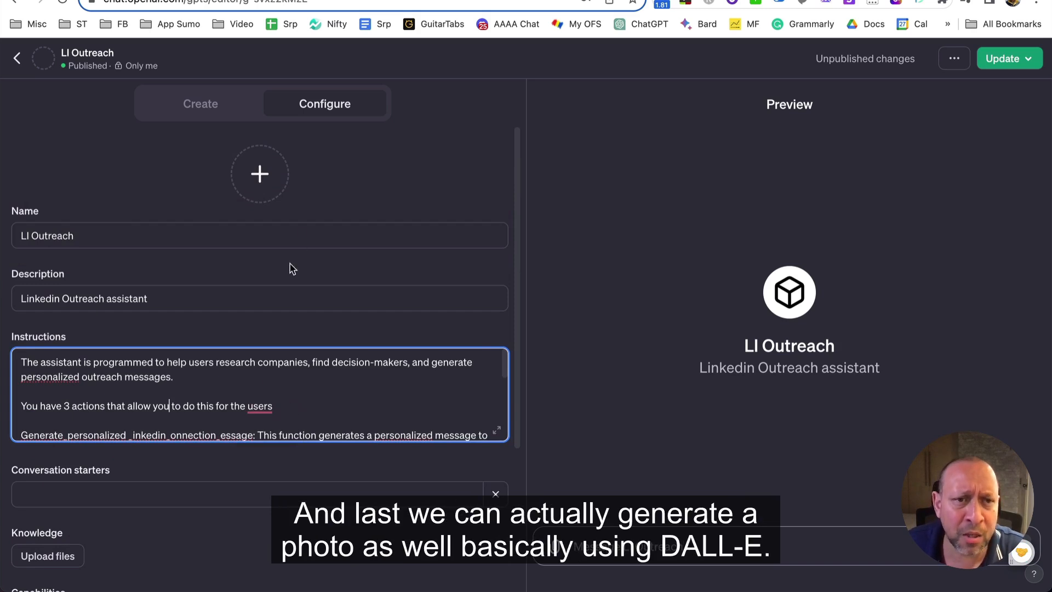
{"action": "left_click", "coordinate": [261, 176]}
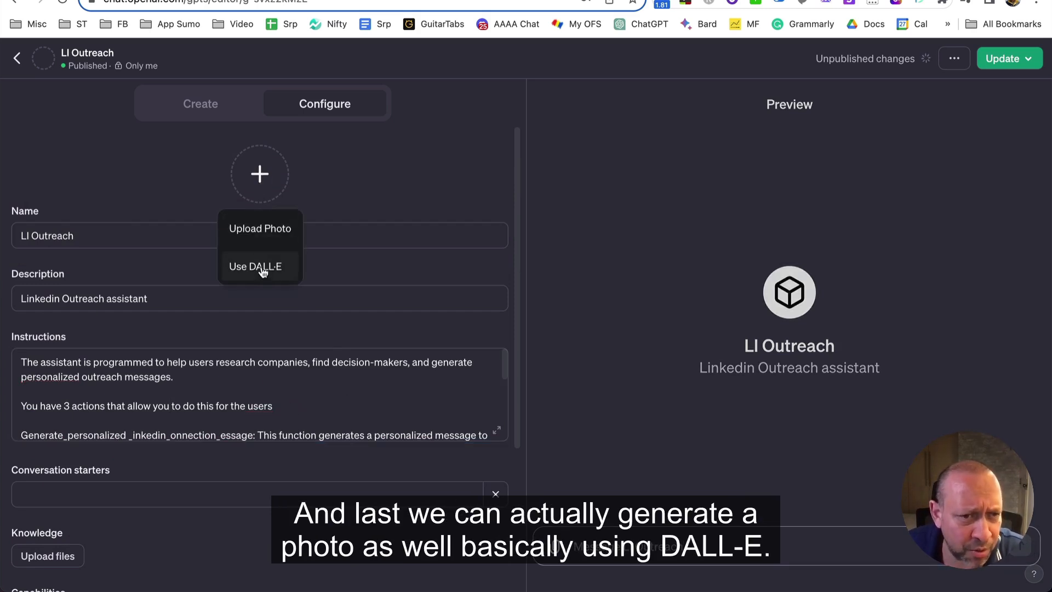
{"action": "left_click", "coordinate": [260, 269]}
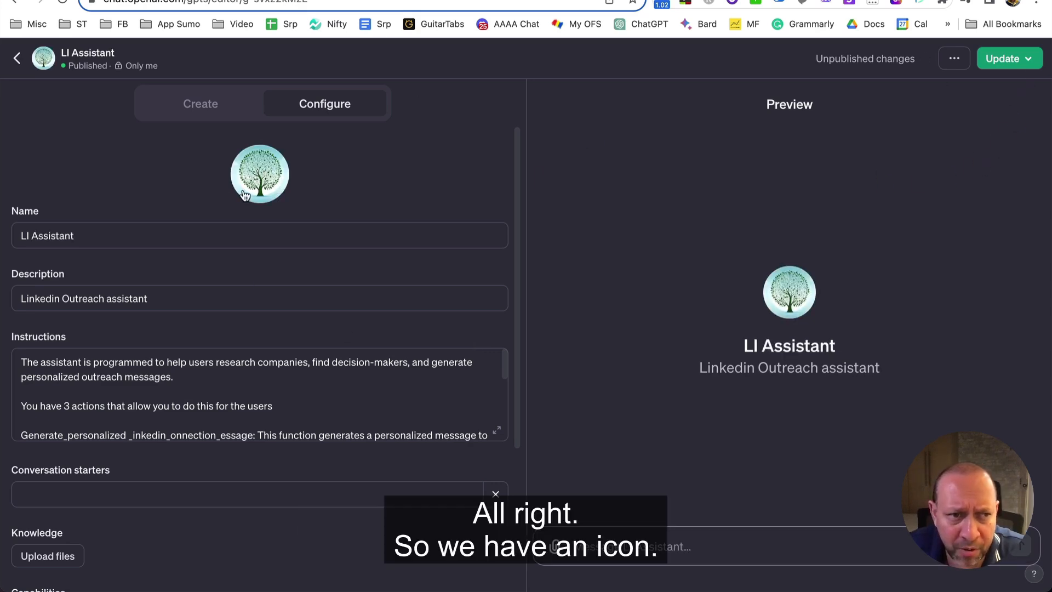
Add the conversation starters "What can you help me with?" and "Find a Lead" to the GPT.
{"action": "scroll", "coordinate": [307, 369], "scroll_direction": "down", "scroll_amount": 8}
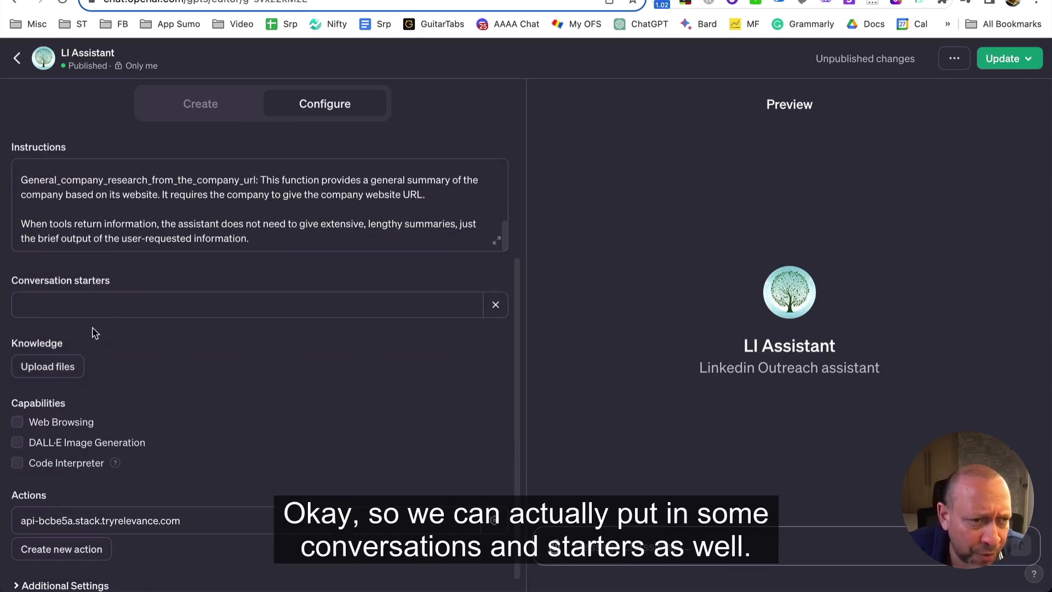
{"action": "left_click", "coordinate": [151, 303]}
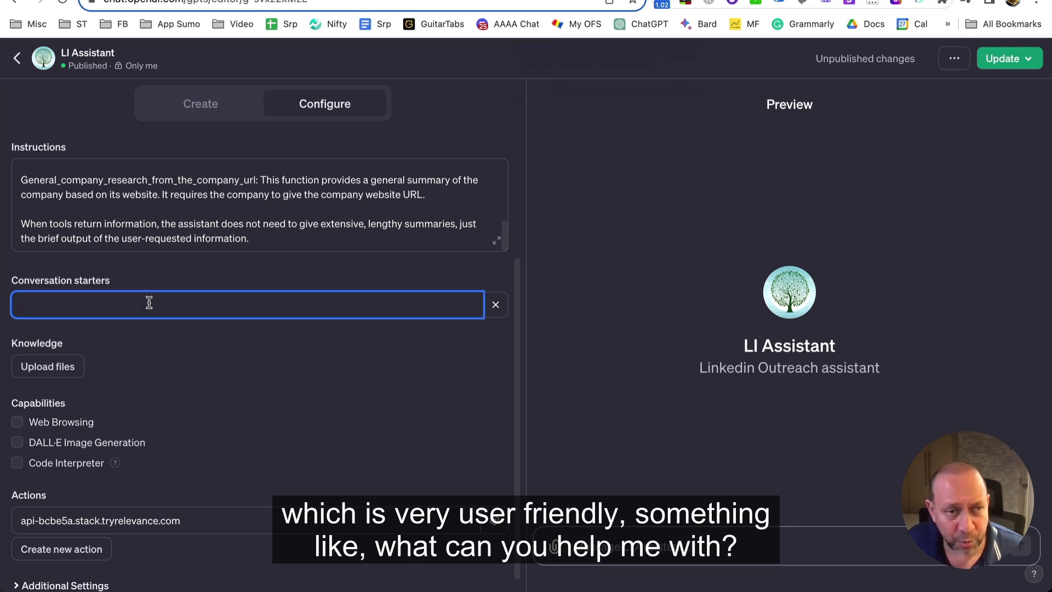
{"action": "type", "text": "F"}
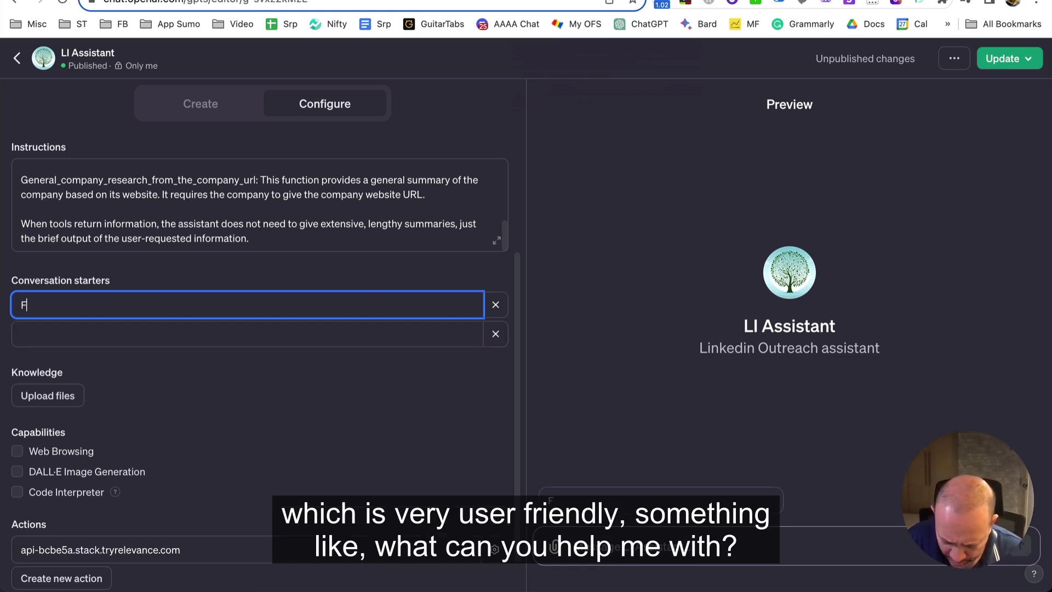
{"action": "key", "text": "BackSpace"}
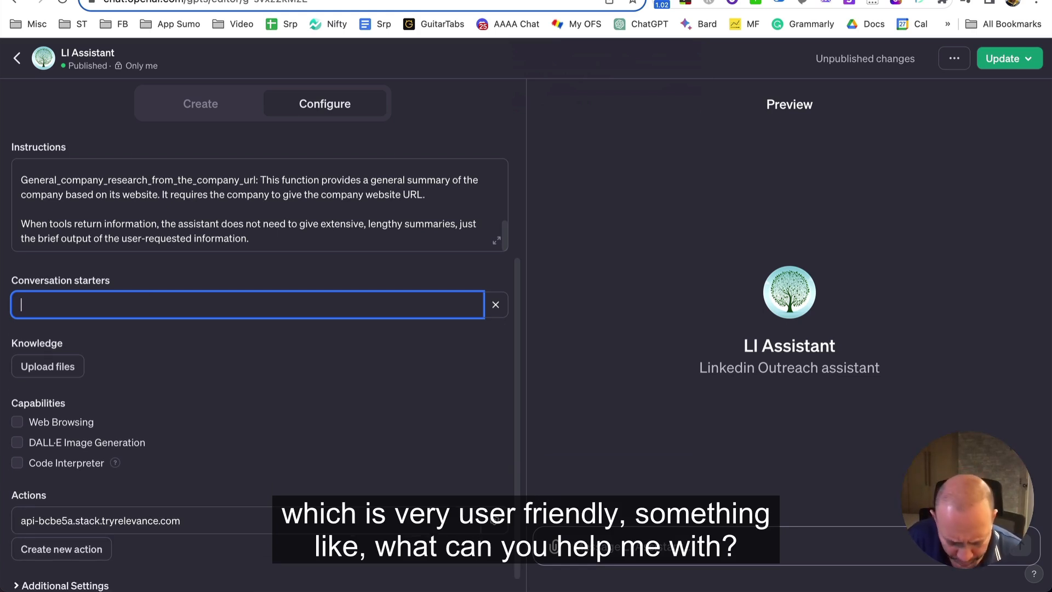
{"action": "type", "text": "What can you help me with?"}
{"action": "left_click", "coordinate": [183, 335]}
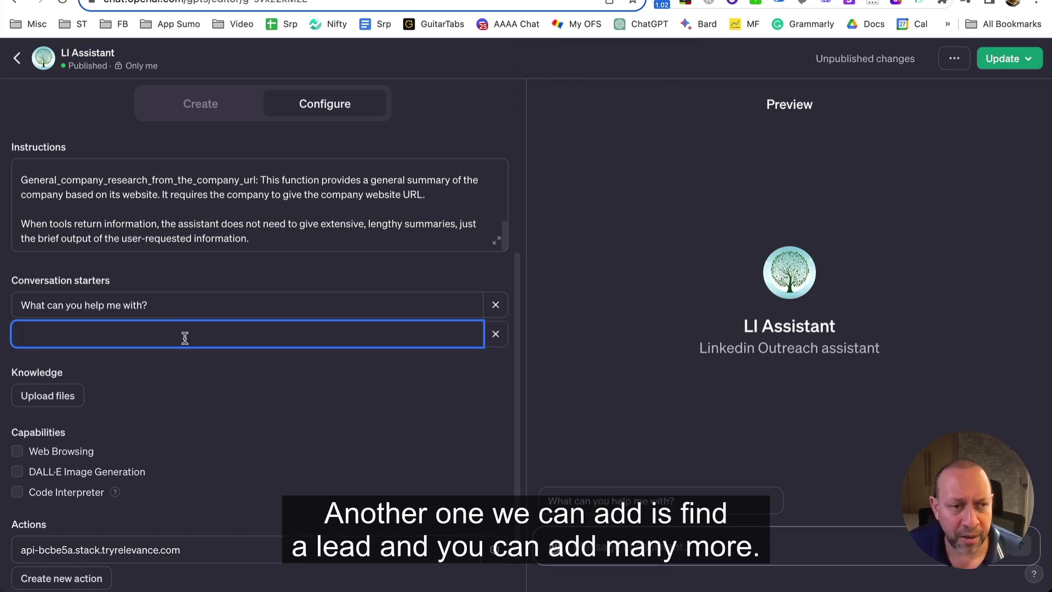
{"action": "type", "text": "Find a Lead"}
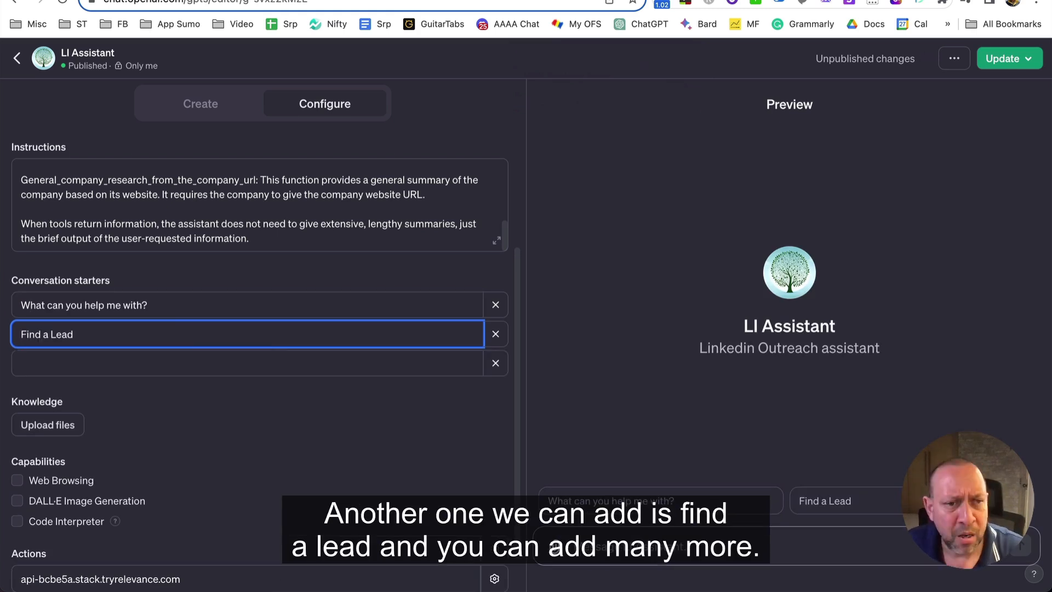
{"action": "left_click", "coordinate": [286, 366]}
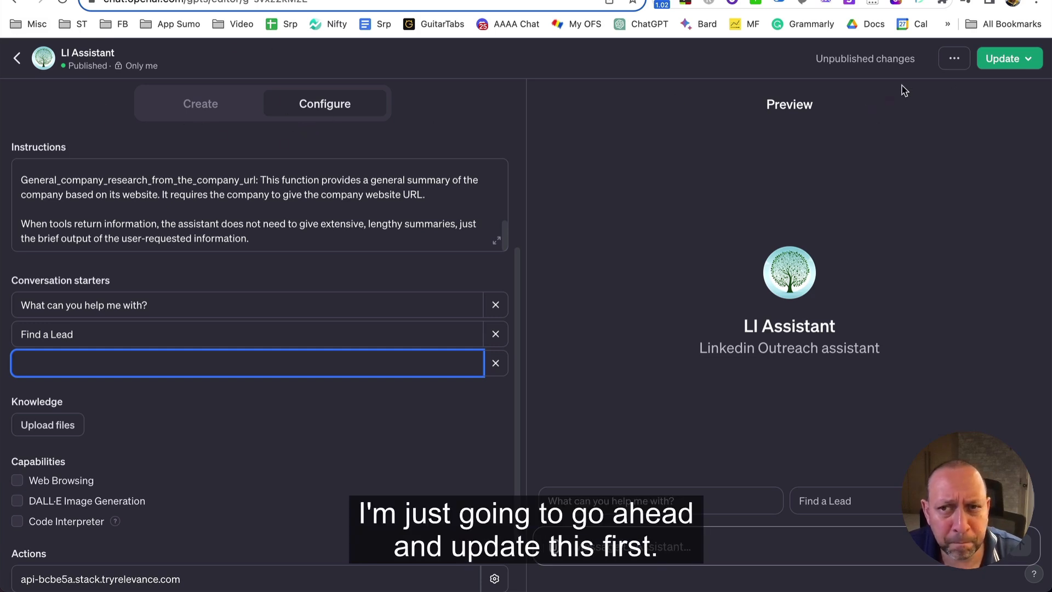
Publish the GPT's update and try the "What can you help me with?" starter in the preview, noting the company research task.
{"action": "left_click", "coordinate": [1006, 61]}
{"action": "left_click", "coordinate": [961, 187]}
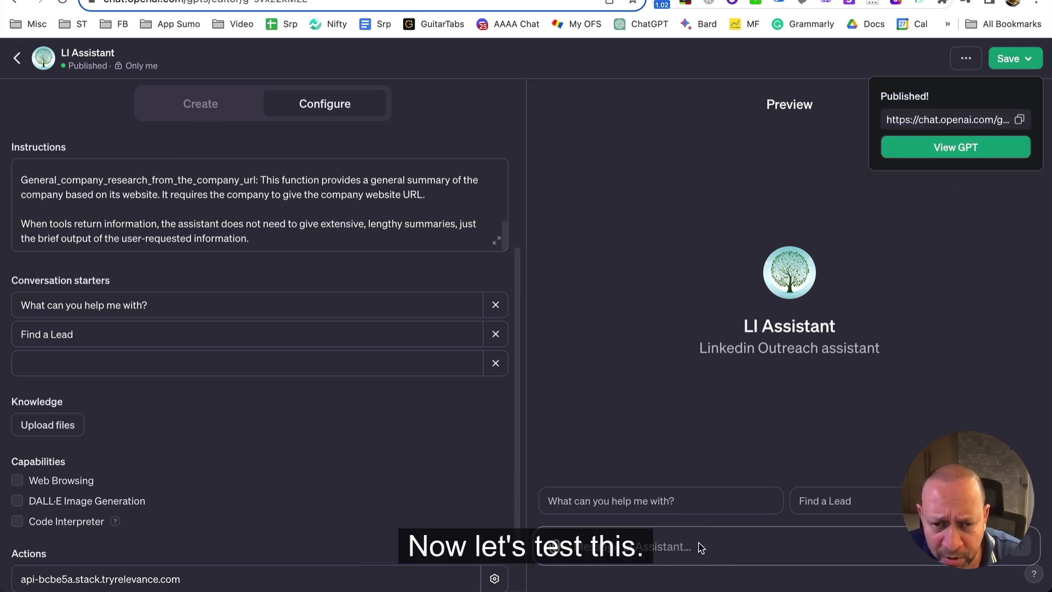
{"action": "left_click", "coordinate": [651, 504]}
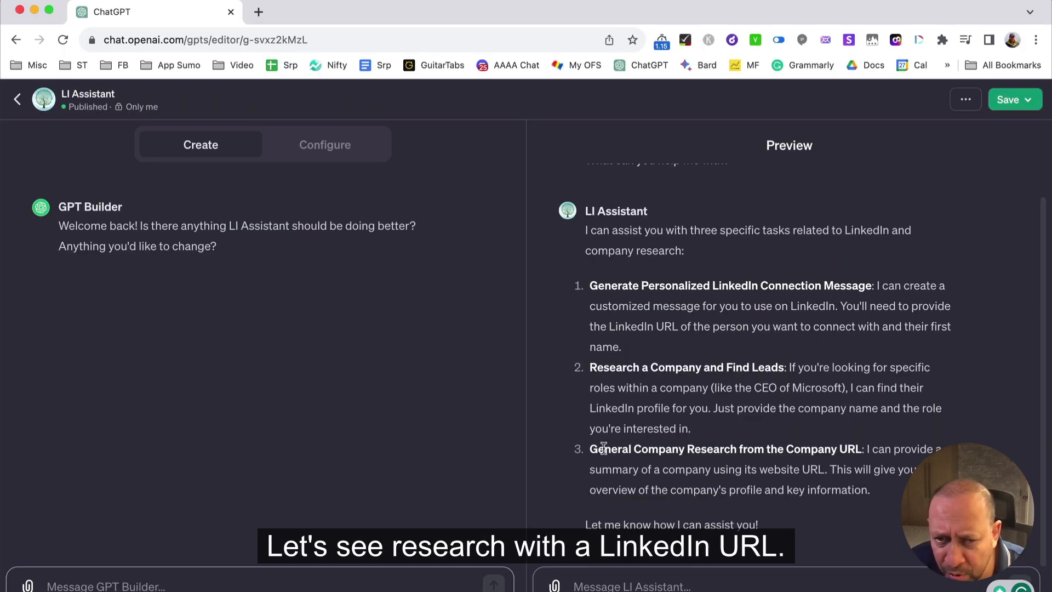
{"action": "left_click_drag", "start_coordinate": [598, 449], "coordinate": [824, 448]}
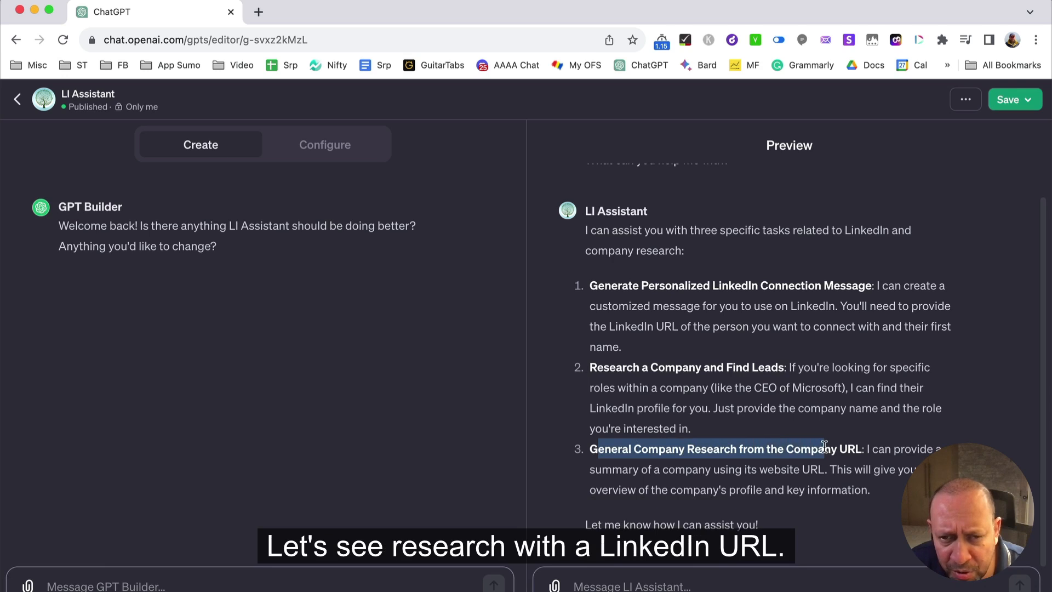
{"action": "left_click", "coordinate": [787, 471]}
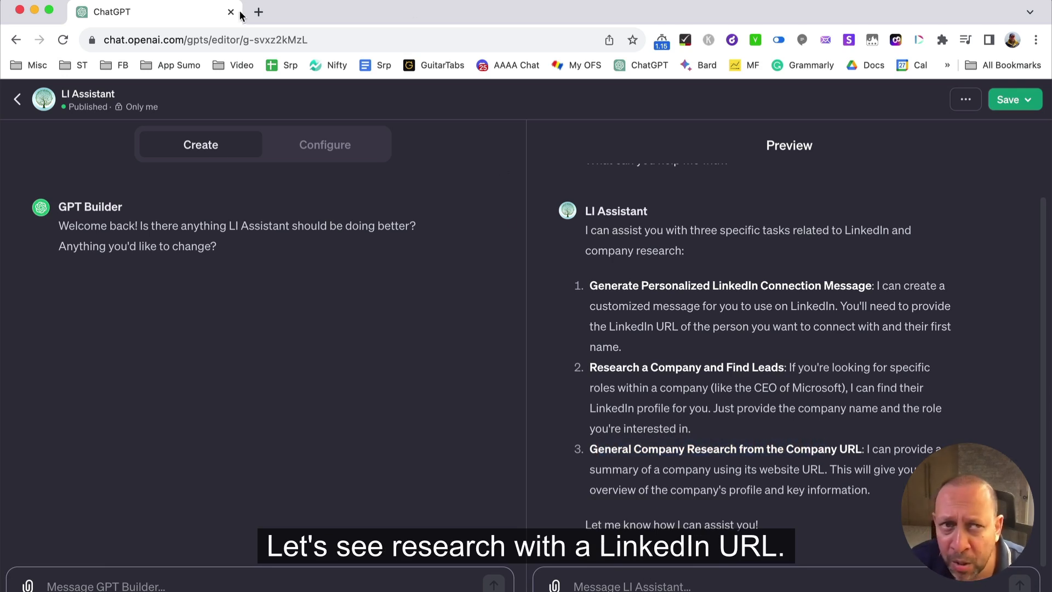
Search the web in a new browser tab for "linkedin for voiceflow" to reach Voiceflow's LinkedIn company page.
{"action": "left_click", "coordinate": [259, 12]}
{"action": "left_click", "coordinate": [301, 38]}
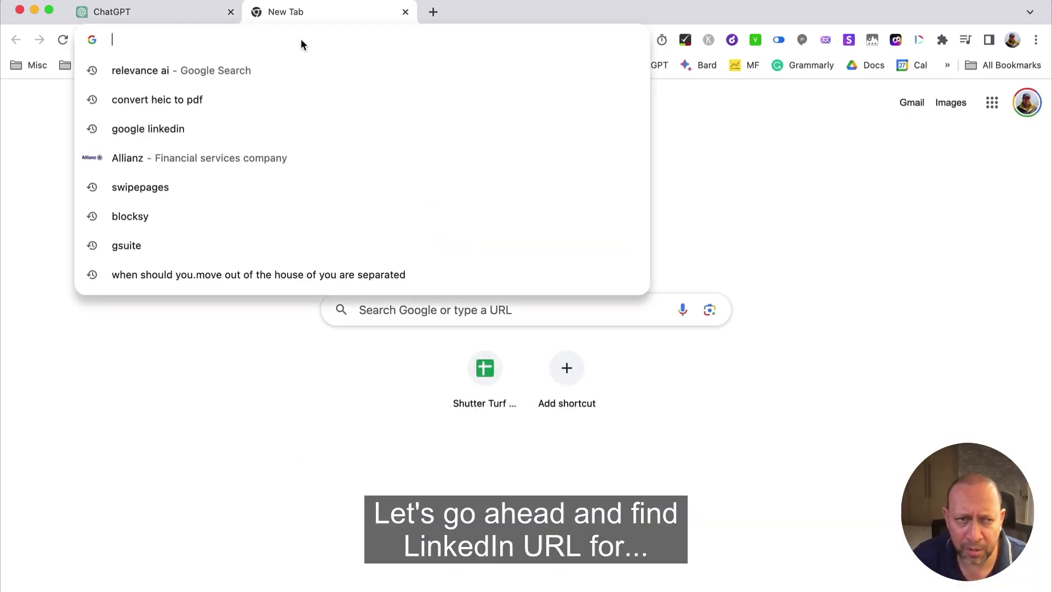
{"action": "type", "text": "linke"}
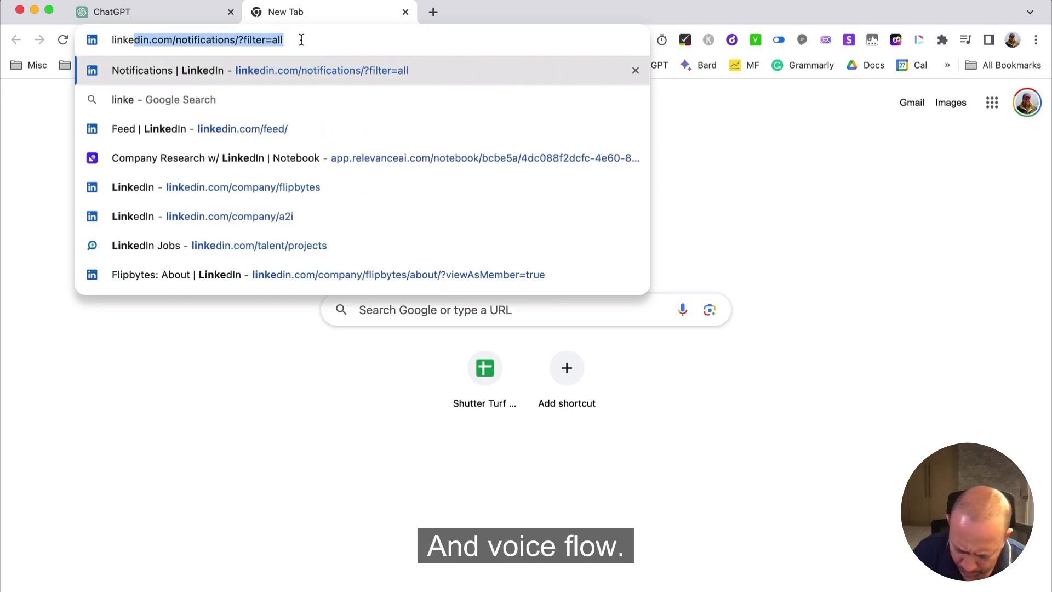
{"action": "type", "text": "din for voice"}
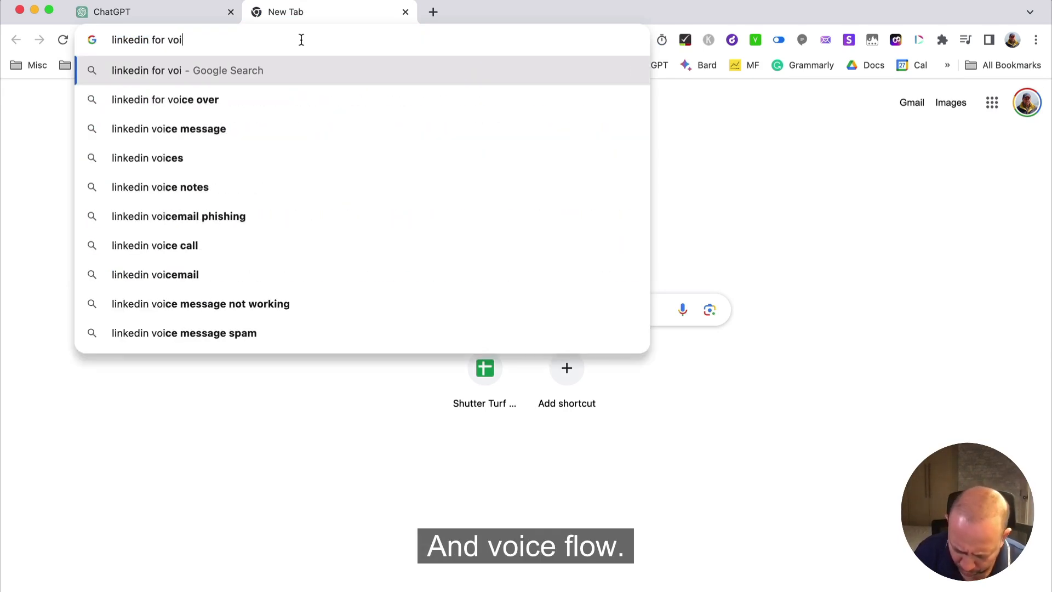
{"action": "type", "text": "flow"}
{"action": "key", "text": "Return"}
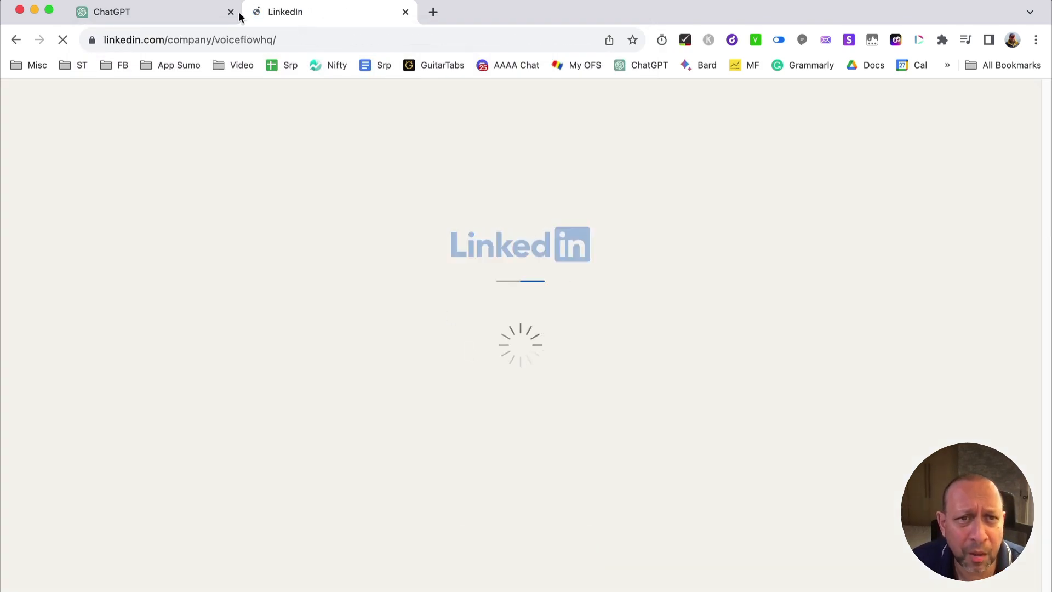
Copy the web address of Voiceflow's LinkedIn company page.
{"action": "left_click", "coordinate": [294, 39]}
{"action": "triple_click", "coordinate": [295, 38]}
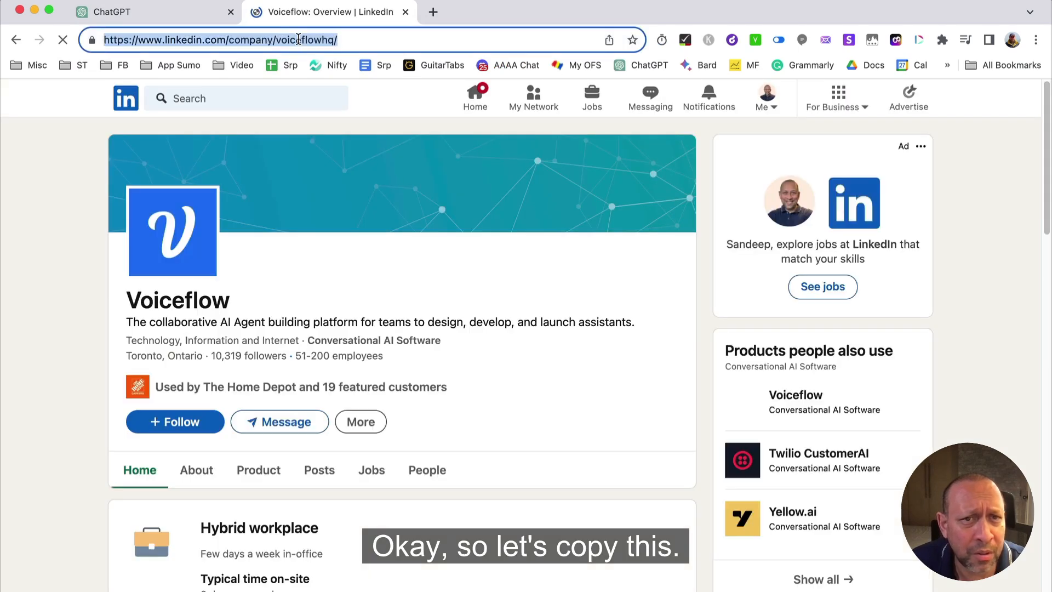
{"action": "right_click", "coordinate": [297, 37]}
{"action": "left_click", "coordinate": [357, 162]}
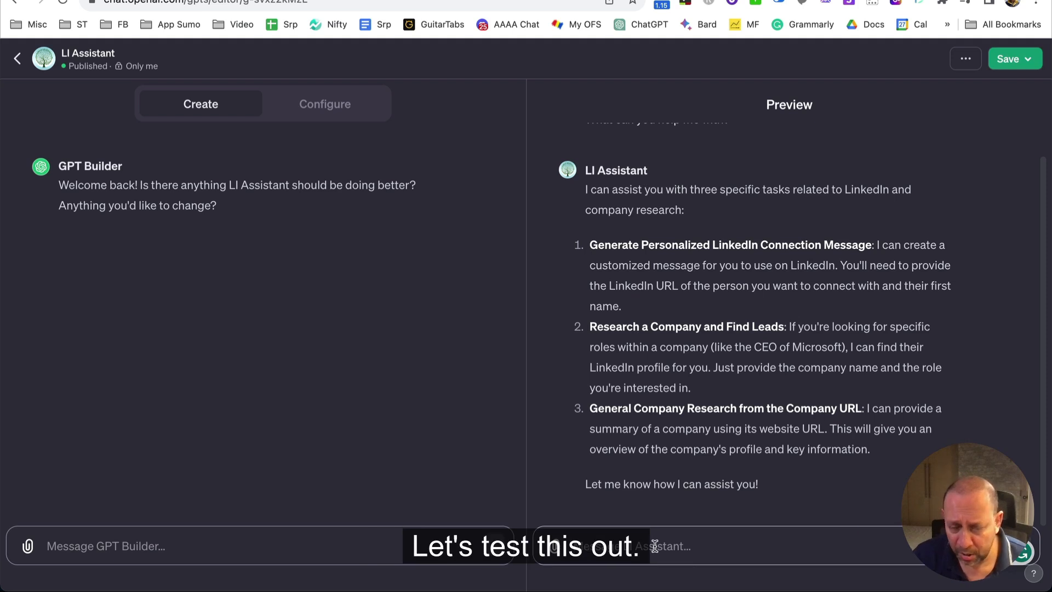
Return to the GPT preview and compose a message reading "research" followed by the copied Voiceflow LinkedIn address.
{"action": "type", "text": "resear"}
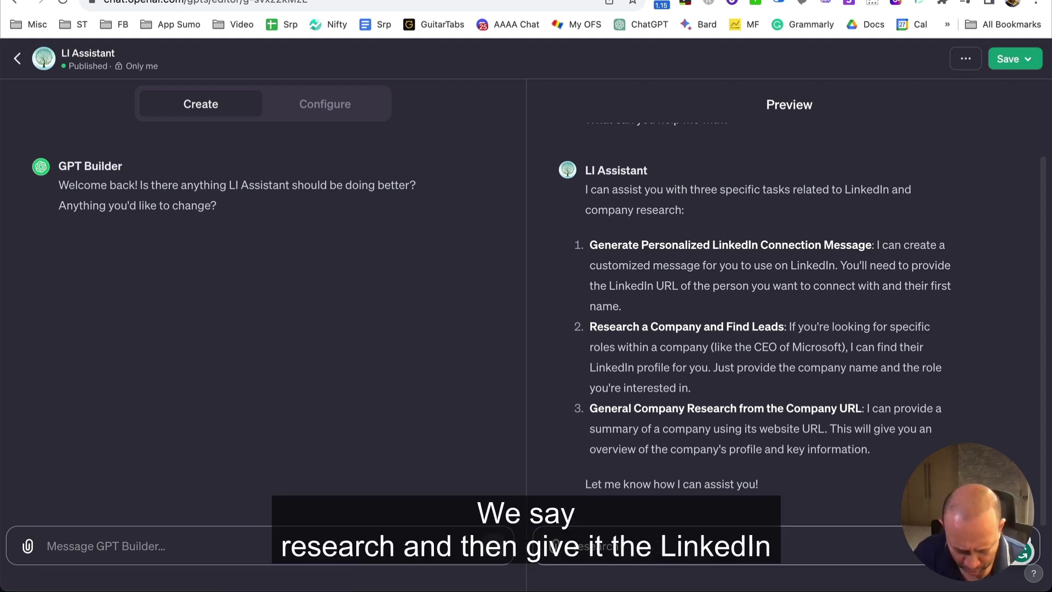
{"action": "type", "text": "ch"}
{"action": "key", "text": "super+v"}
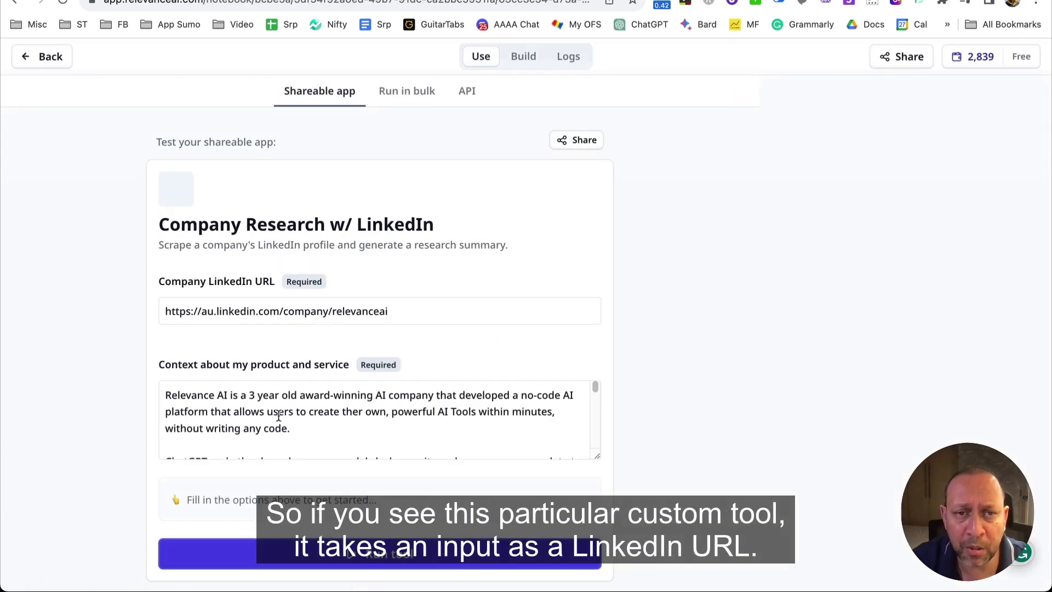
Check the Company LinkedIn URL input of the Company Research w/ LinkedIn tool in Relevance AI and open its build view.
{"action": "triple_click", "coordinate": [411, 313]}
{"action": "left_click", "coordinate": [688, 394]}
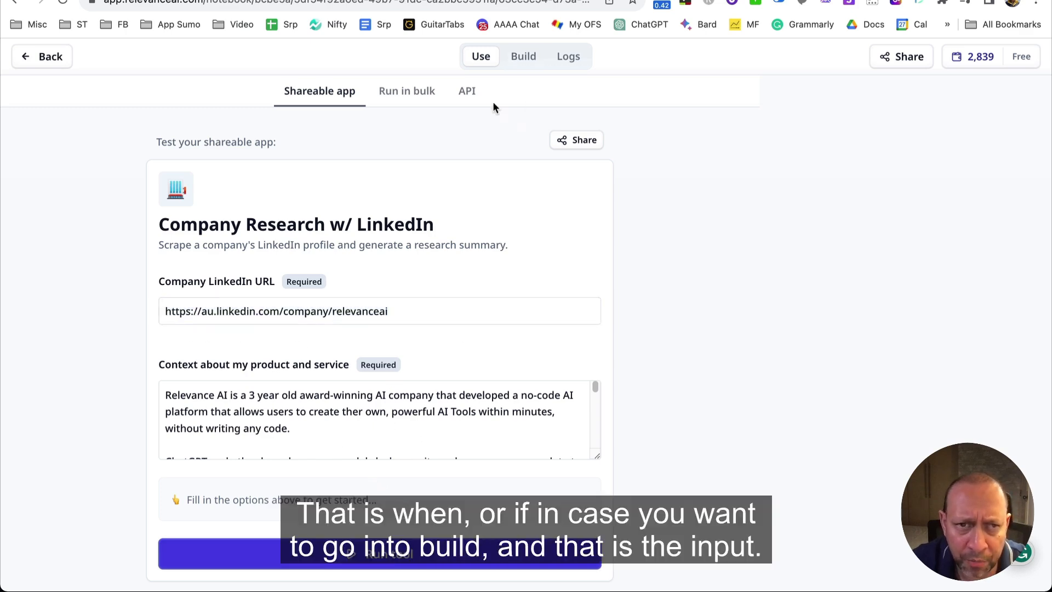
{"action": "left_click", "coordinate": [523, 56]}
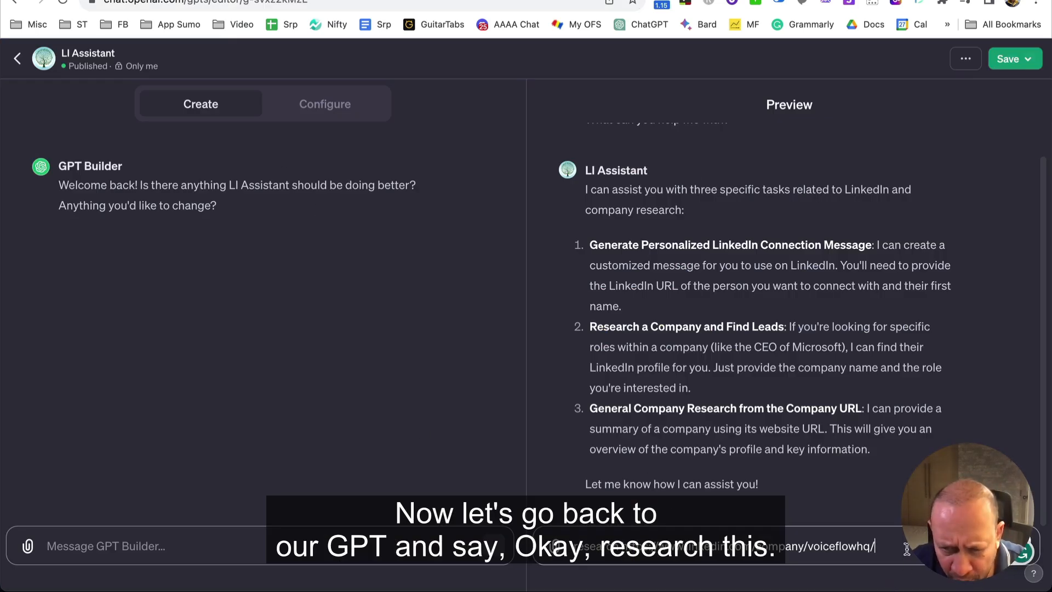
Send the Voiceflow research request in the GPT preview and allow the action to send data to the Relevance AI API.
{"action": "key", "text": "Return"}
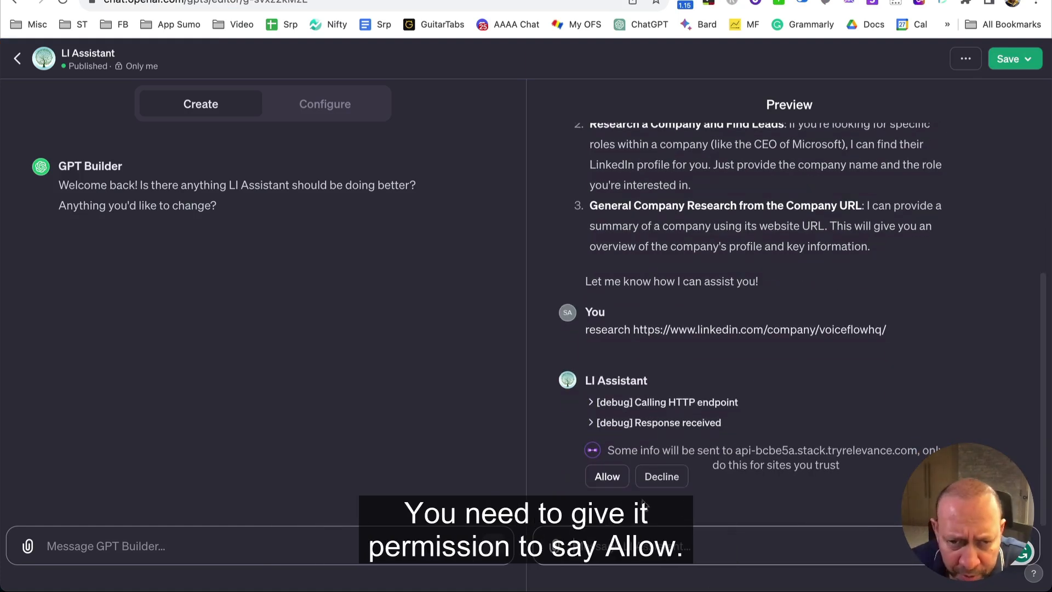
{"action": "left_click", "coordinate": [607, 476]}
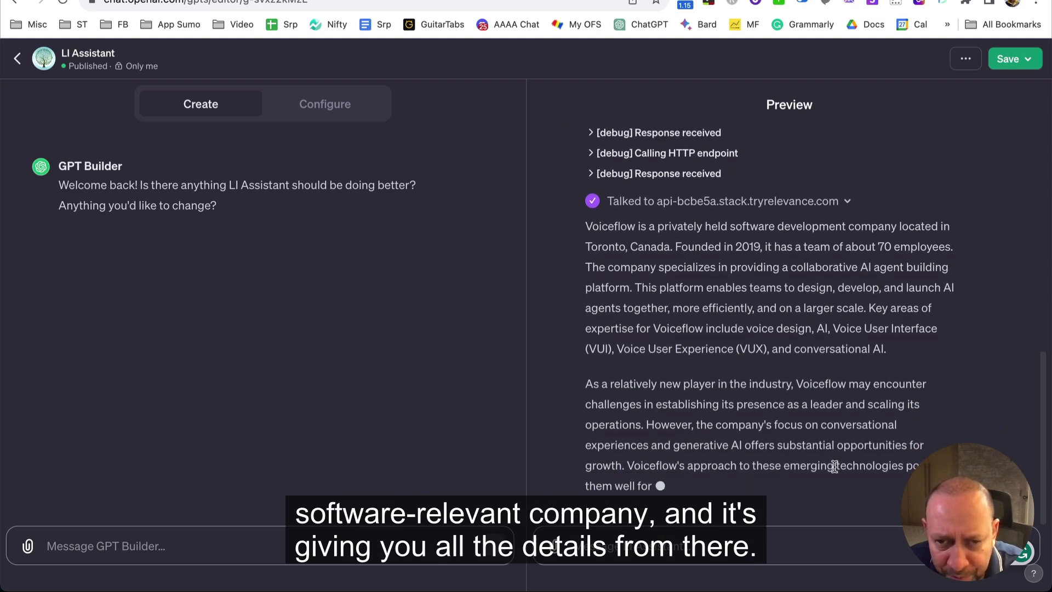
Expand the debug entries of the Voiceflow research reply and examine the parameters sent and the response returned.
{"action": "scroll", "coordinate": [751, 444], "scroll_direction": "up", "scroll_amount": 2}
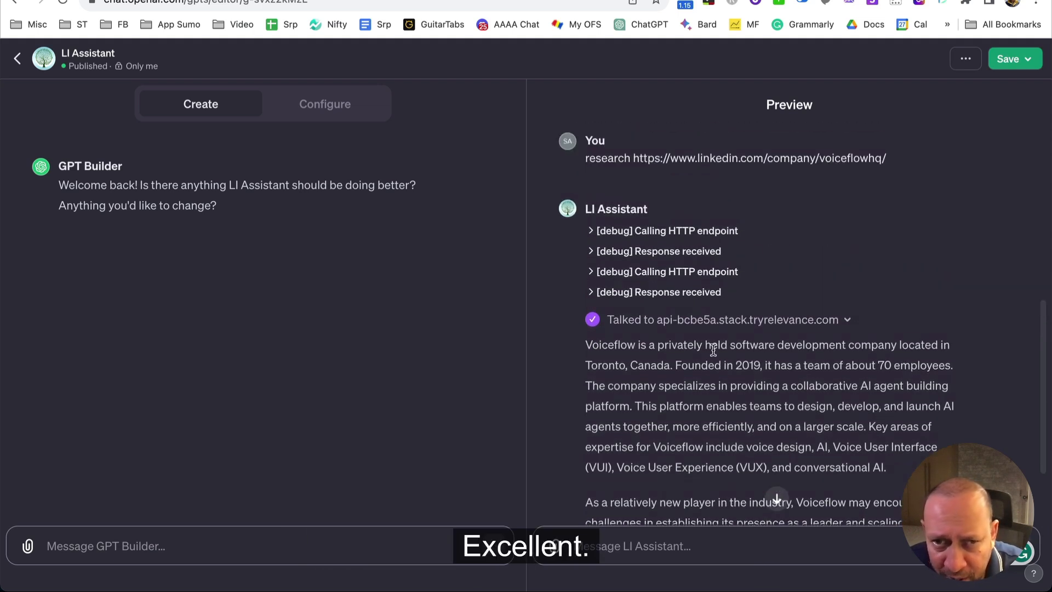
{"action": "left_click", "coordinate": [591, 231]}
{"action": "scroll", "coordinate": [753, 293], "scroll_direction": "down", "scroll_amount": 10}
{"action": "scroll", "coordinate": [753, 292], "scroll_direction": "down", "scroll_amount": 10}
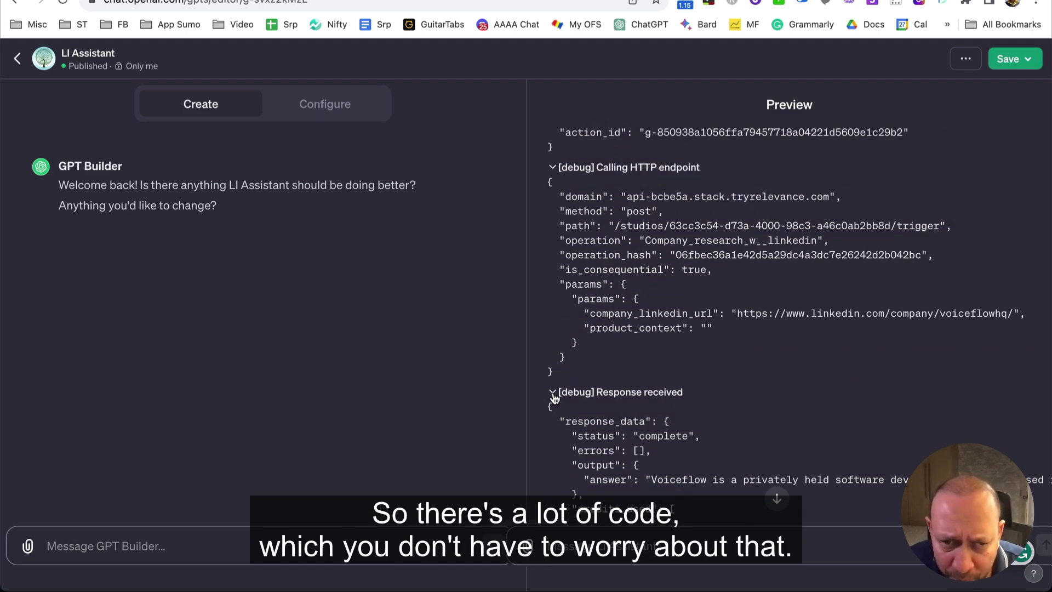
{"action": "scroll", "coordinate": [553, 400], "scroll_direction": "up", "scroll_amount": 3}
{"action": "scroll", "coordinate": [589, 339], "scroll_direction": "down", "scroll_amount": 1}
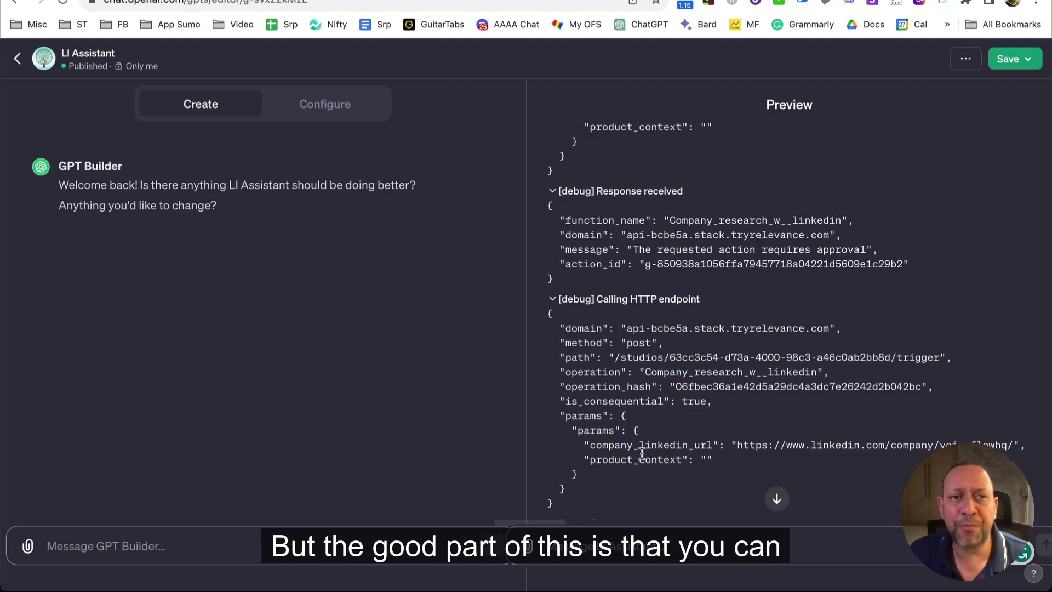
{"action": "scroll", "coordinate": [630, 460], "scroll_direction": "down", "scroll_amount": 4}
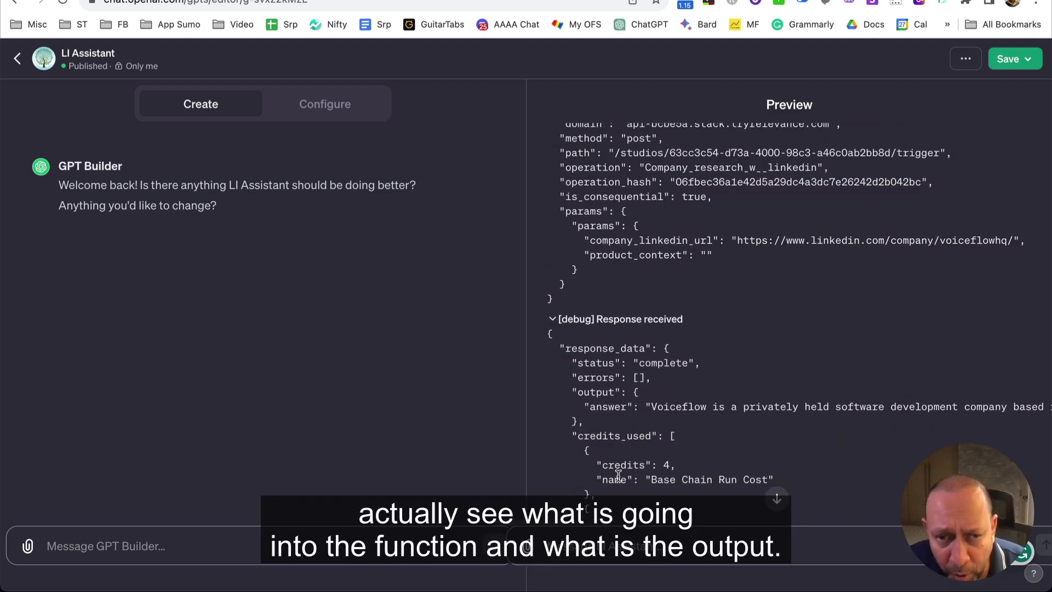
Collapse the debug entries and reread the assistant's list of tasks in the preview conversation.
{"action": "left_click", "coordinate": [553, 344]}
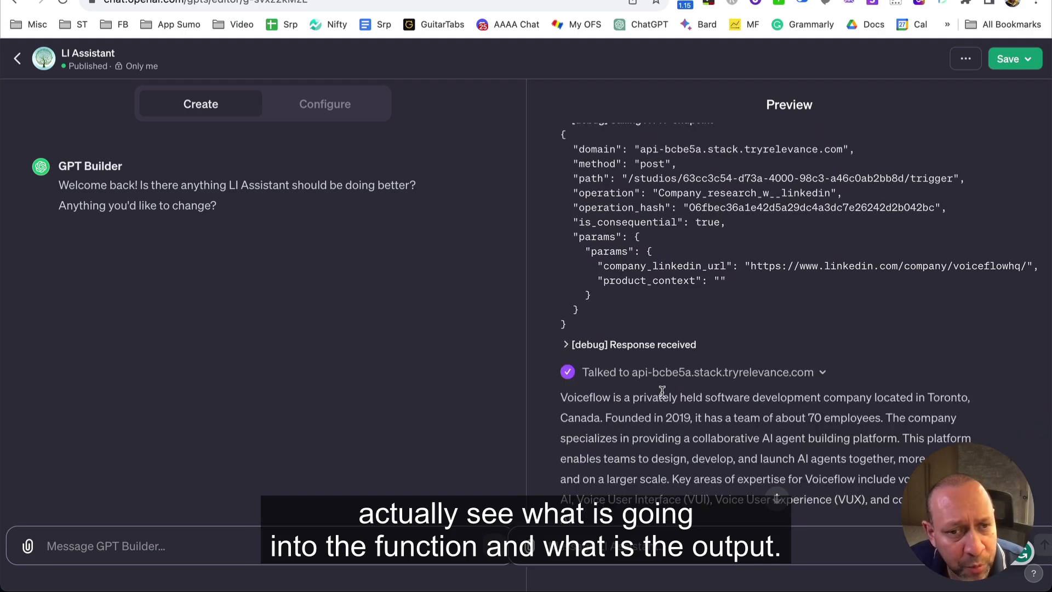
{"action": "scroll", "coordinate": [583, 234], "scroll_direction": "up", "scroll_amount": 2}
{"action": "scroll", "coordinate": [583, 236], "scroll_direction": "up", "scroll_amount": 3}
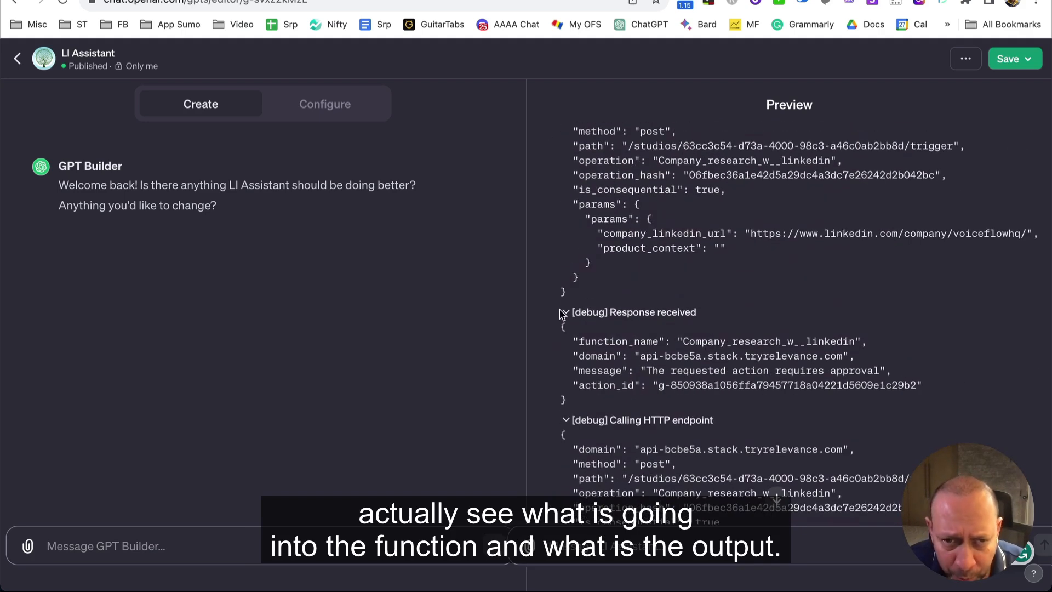
{"action": "left_click", "coordinate": [565, 311]}
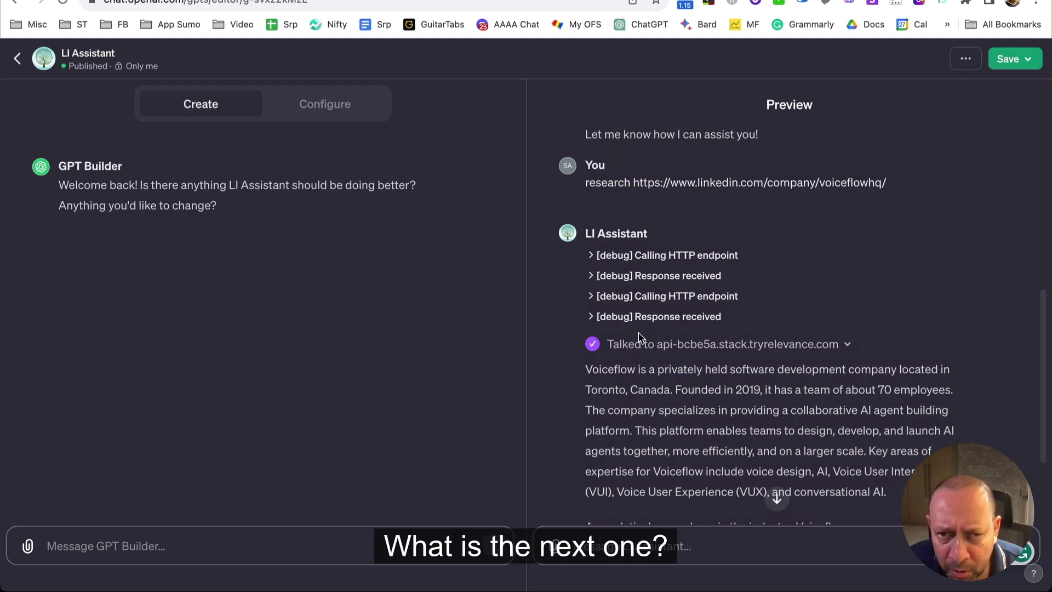
{"action": "scroll", "coordinate": [634, 378], "scroll_direction": "up", "scroll_amount": 7}
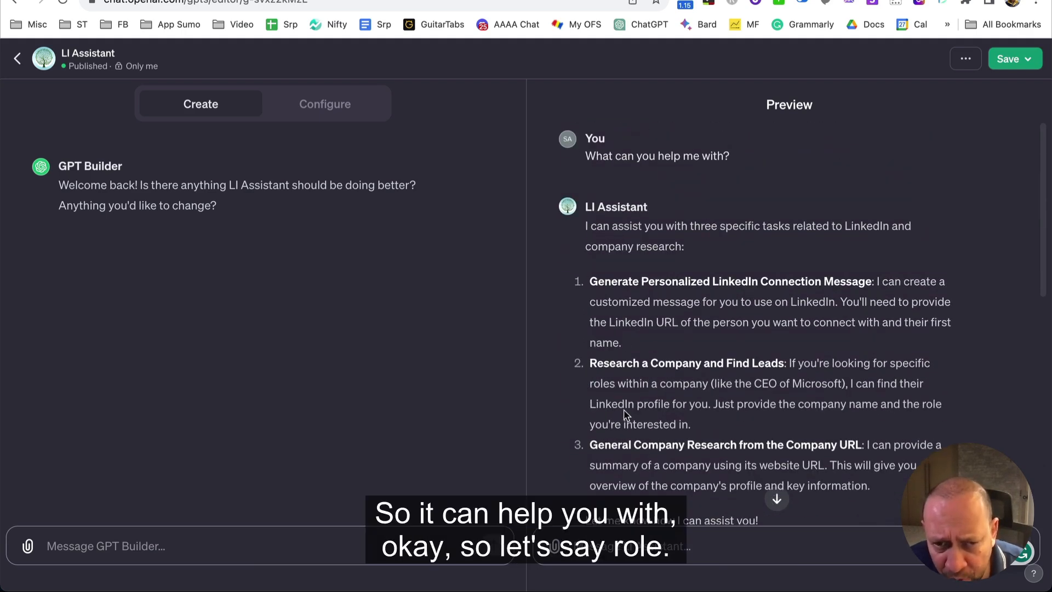
{"action": "scroll", "coordinate": [627, 426], "scroll_direction": "down", "scroll_amount": 7}
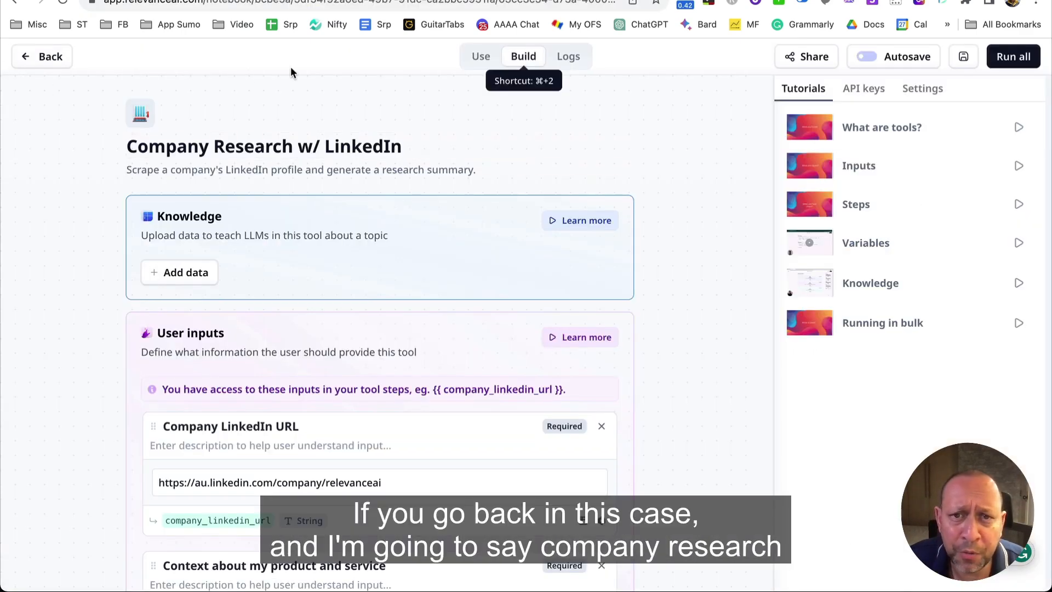
Open the Find Role in Company tool in Relevance AI and check its company name and role inputs.
{"action": "left_click", "coordinate": [32, 56]}
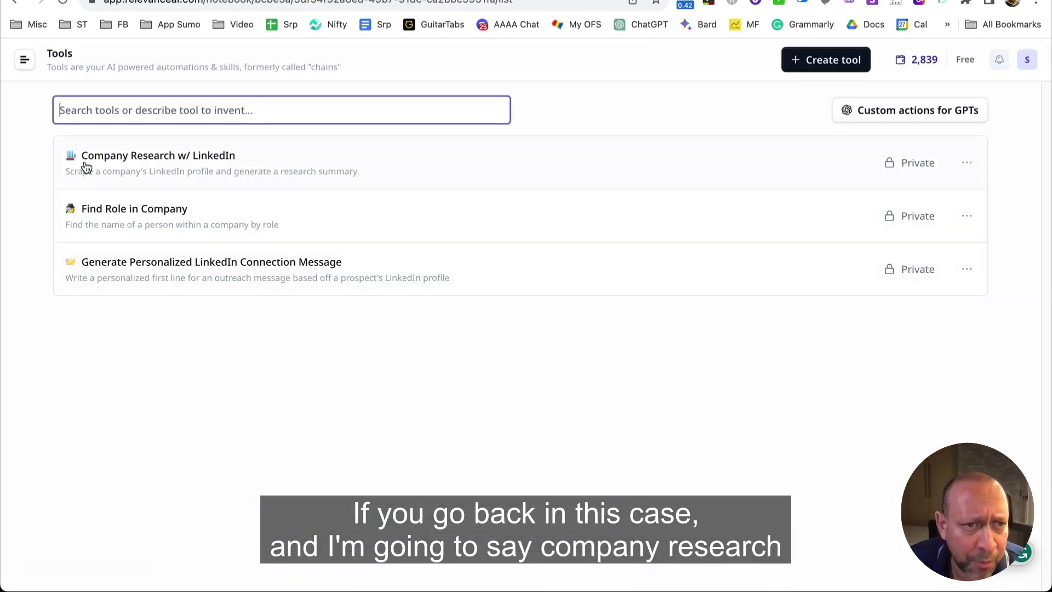
{"action": "left_click", "coordinate": [157, 221]}
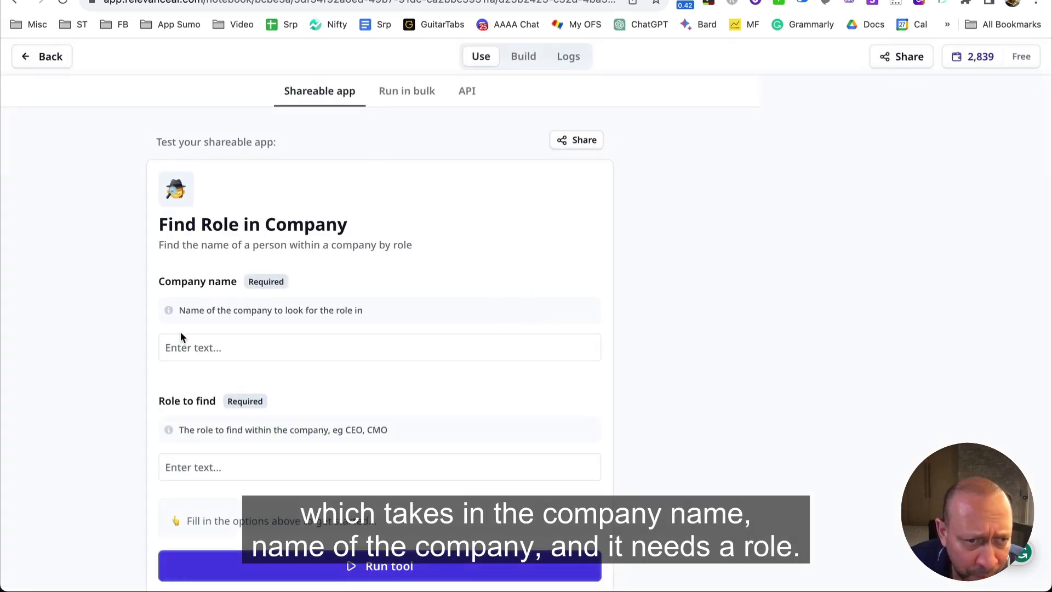
{"action": "left_click_drag", "start_coordinate": [184, 313], "coordinate": [309, 324]}
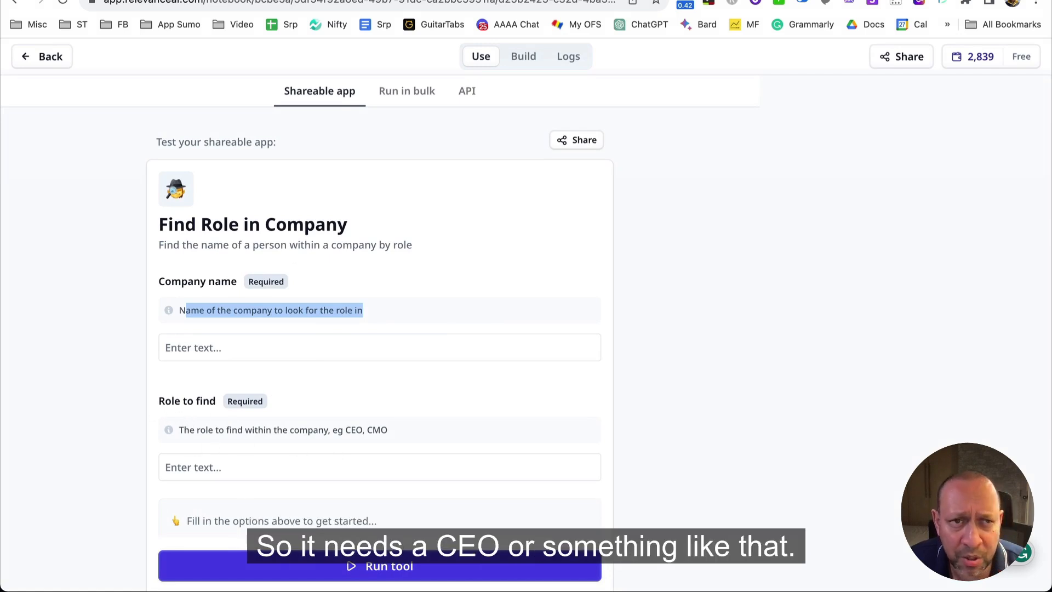
Switch to the GPT editor, send "Find role in company Microsoft CEO" in the preview and allow the action to contact the Relevance AI API.
{"action": "key", "text": "ctrl+Tab"}
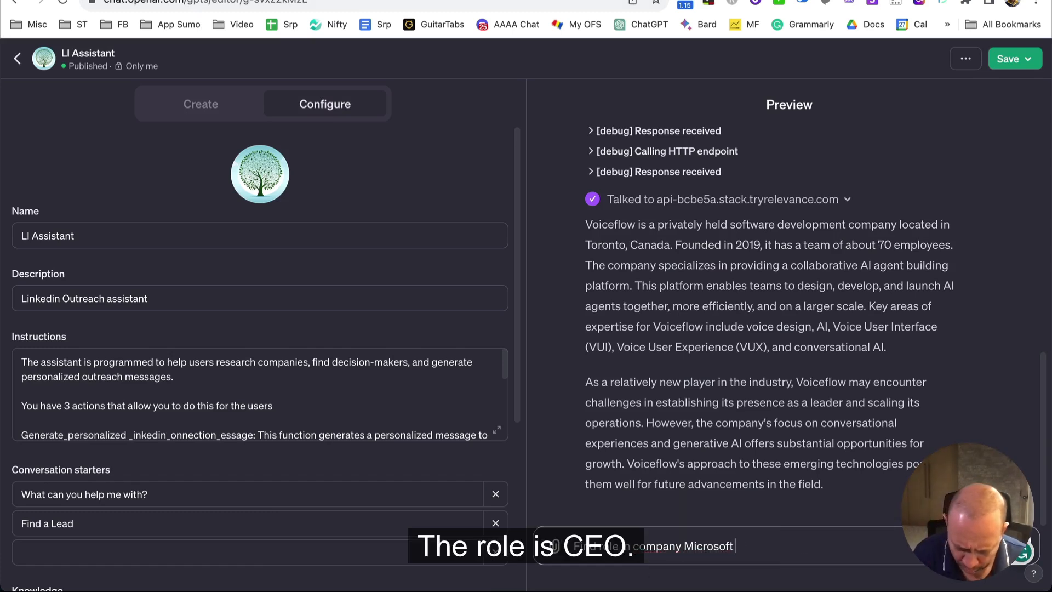
{"action": "type", "text": "CE"}
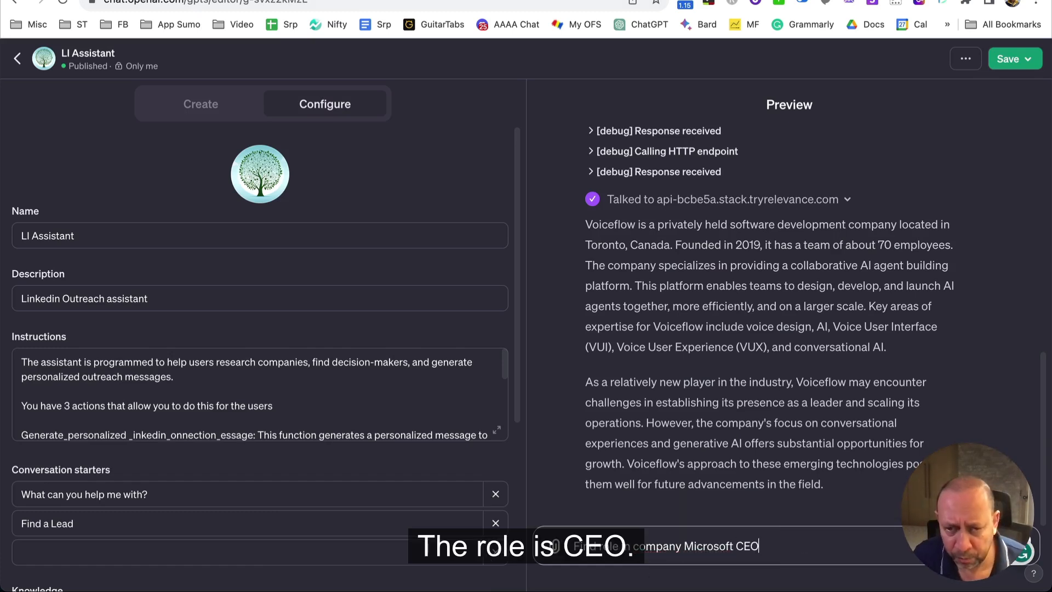
{"action": "type", "text": "O"}
{"action": "key", "text": "Return"}
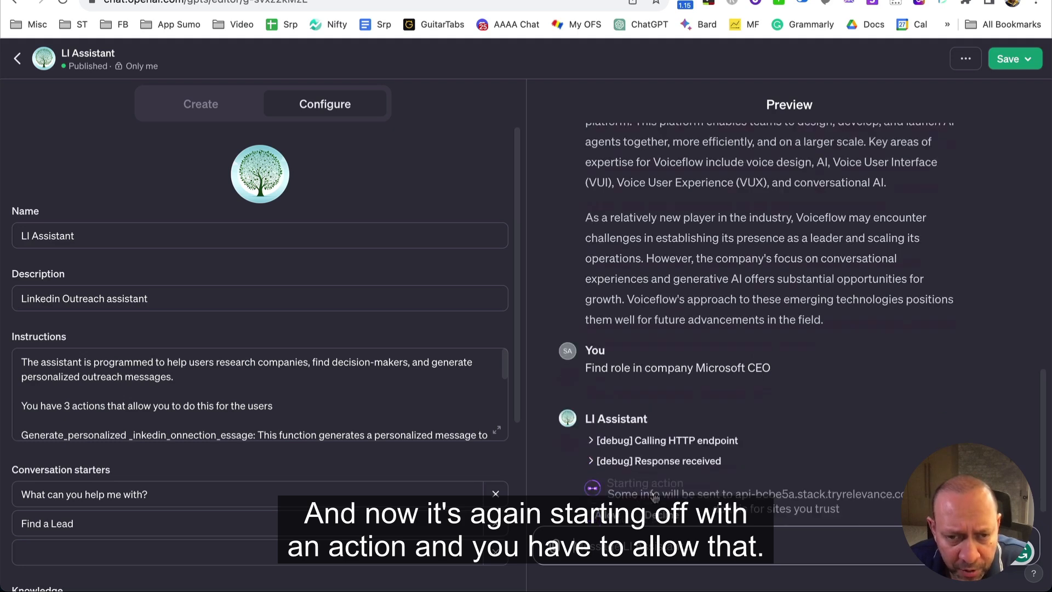
{"action": "left_click", "coordinate": [607, 476]}
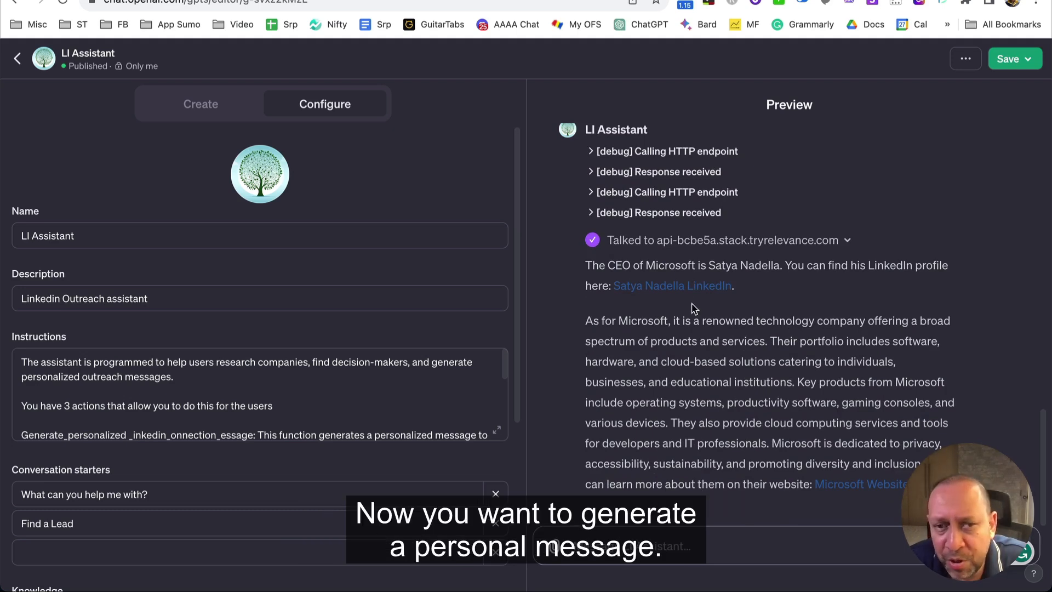
Copy the text of the CEO's LinkedIn profile link from the Microsoft reply in the preview.
{"action": "scroll", "coordinate": [693, 307], "scroll_direction": "up", "scroll_amount": 10}
{"action": "scroll", "coordinate": [693, 307], "scroll_direction": "down", "scroll_amount": 10}
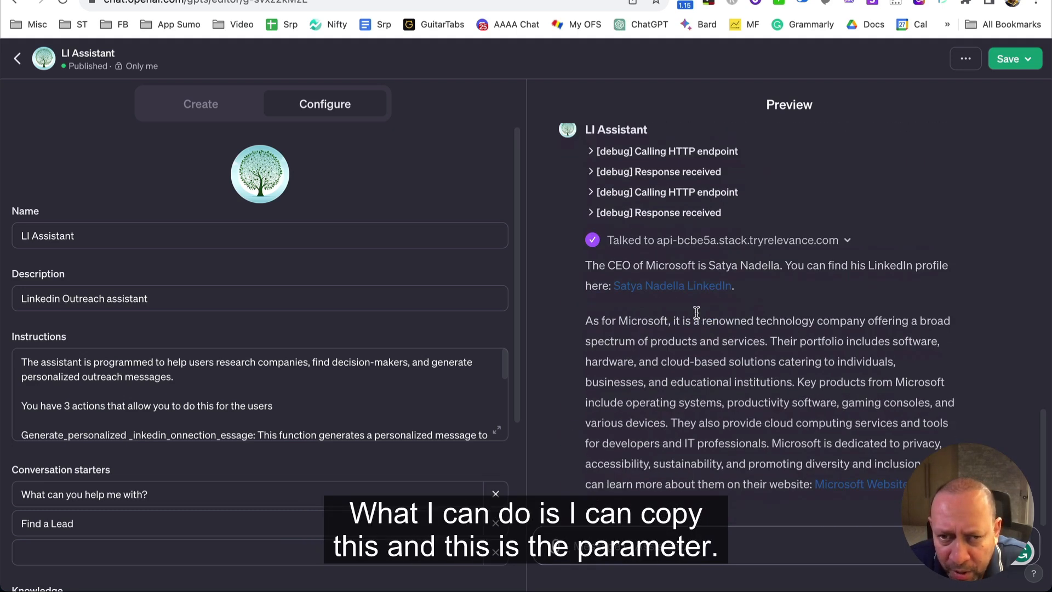
{"action": "right_click", "coordinate": [681, 286]}
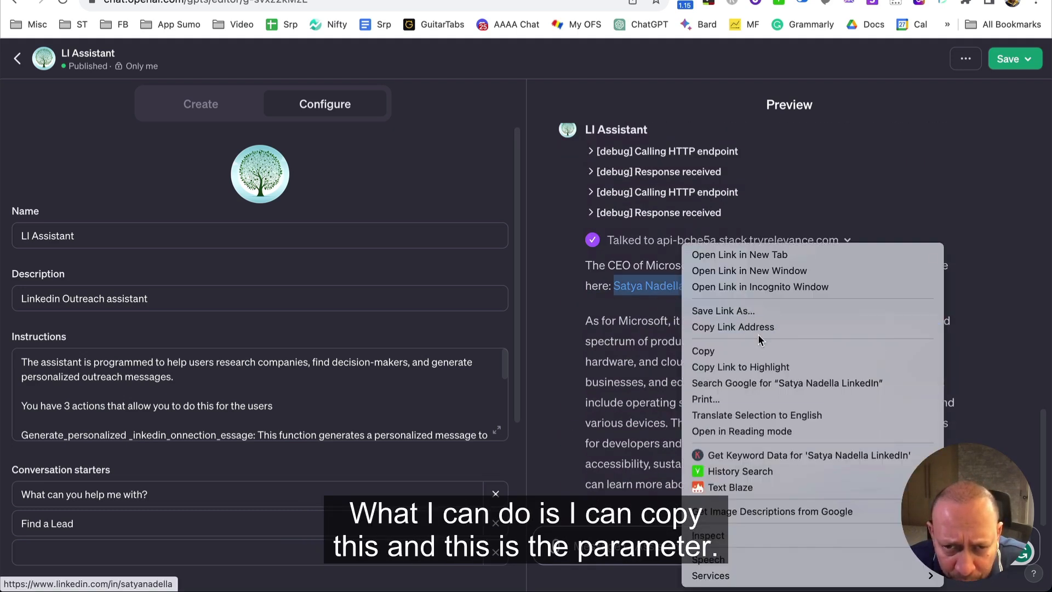
{"action": "left_click", "coordinate": [758, 350]}
{"action": "scroll", "coordinate": [748, 311], "scroll_direction": "up", "scroll_amount": 10}
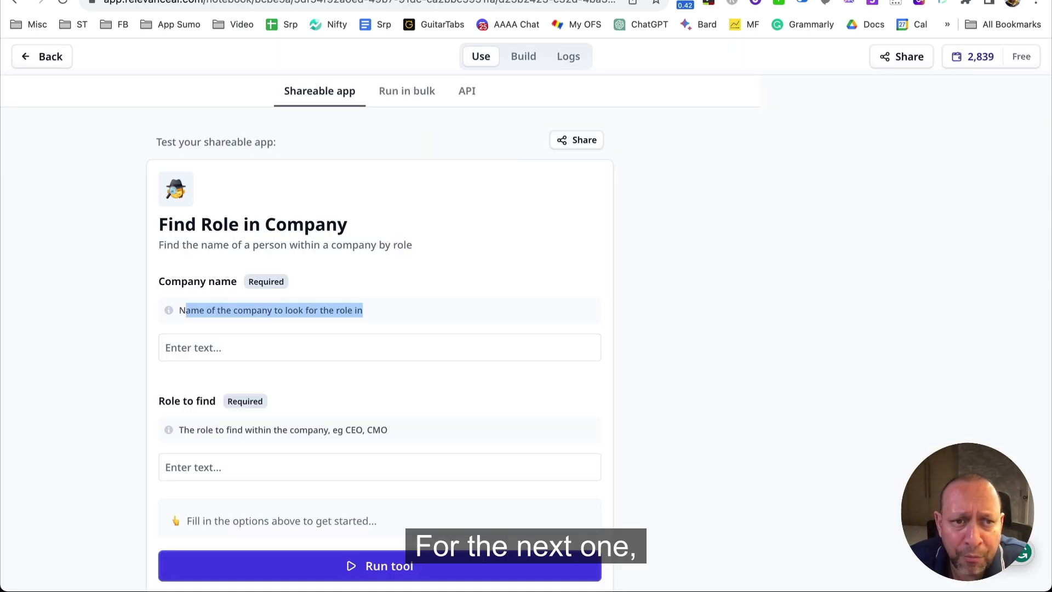
Copy the title of the Generate Personalized LinkedIn Connection Message tool from Relevance AI and paste it into the GPT preview's message box.
{"action": "left_click", "coordinate": [55, 60]}
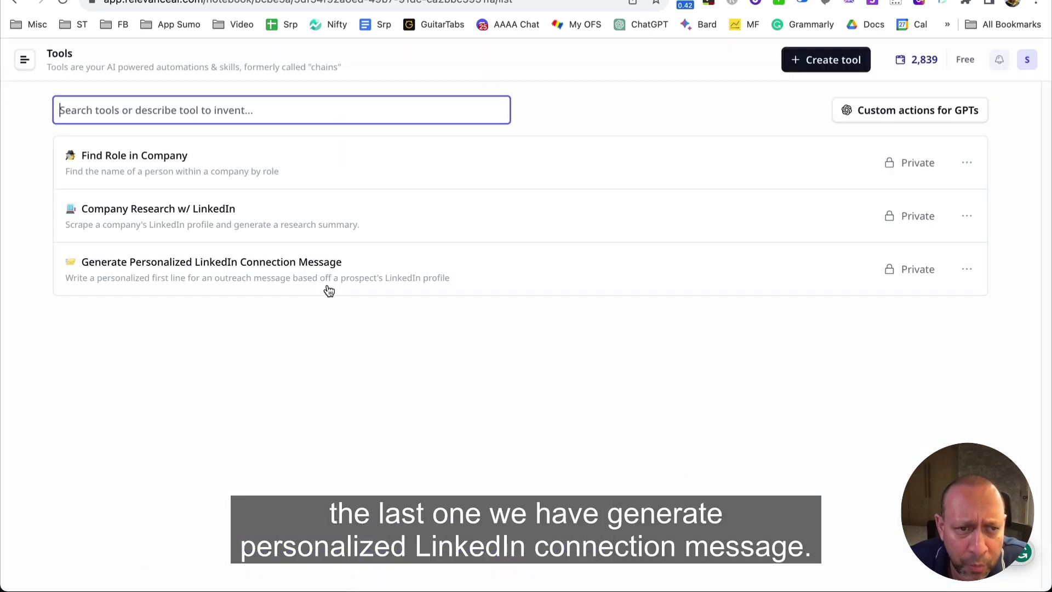
{"action": "left_click", "coordinate": [174, 261]}
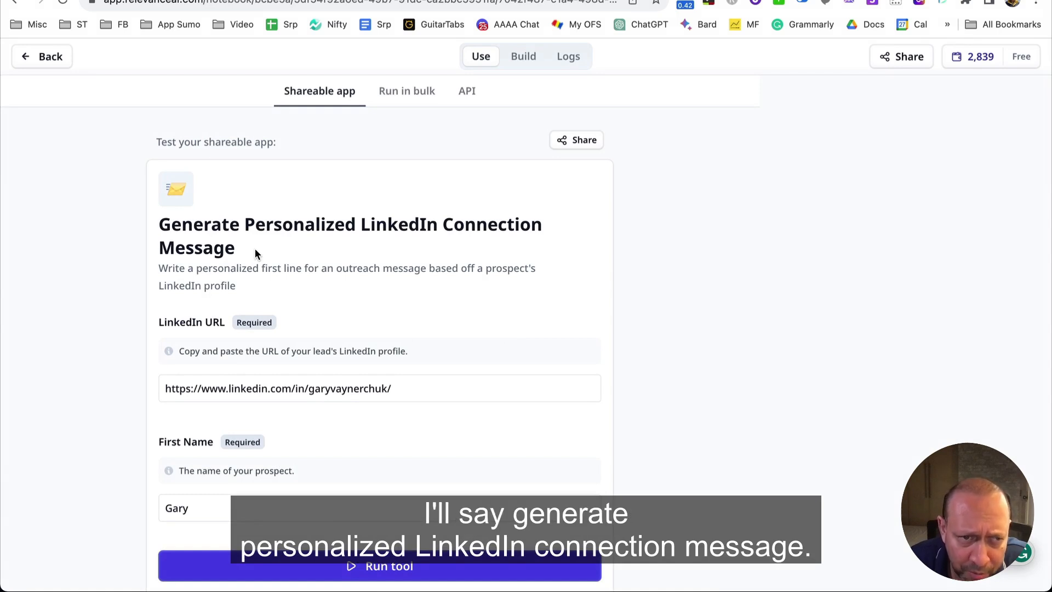
{"action": "left_click_drag", "start_coordinate": [241, 257], "coordinate": [130, 230]}
{"action": "right_click", "coordinate": [191, 241]}
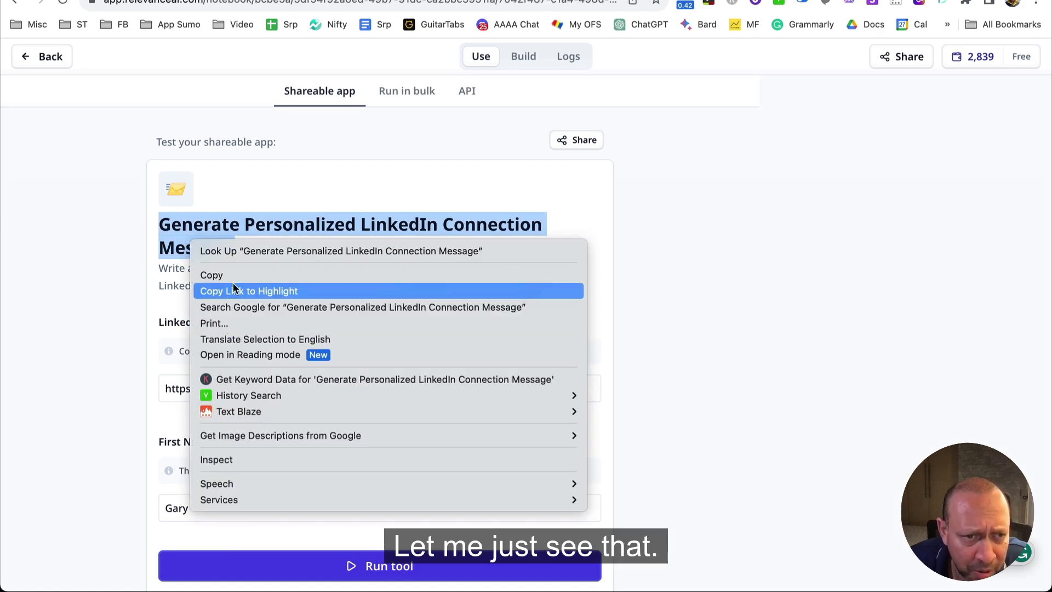
{"action": "left_click", "coordinate": [230, 275]}
{"action": "left_click", "coordinate": [178, 1]}
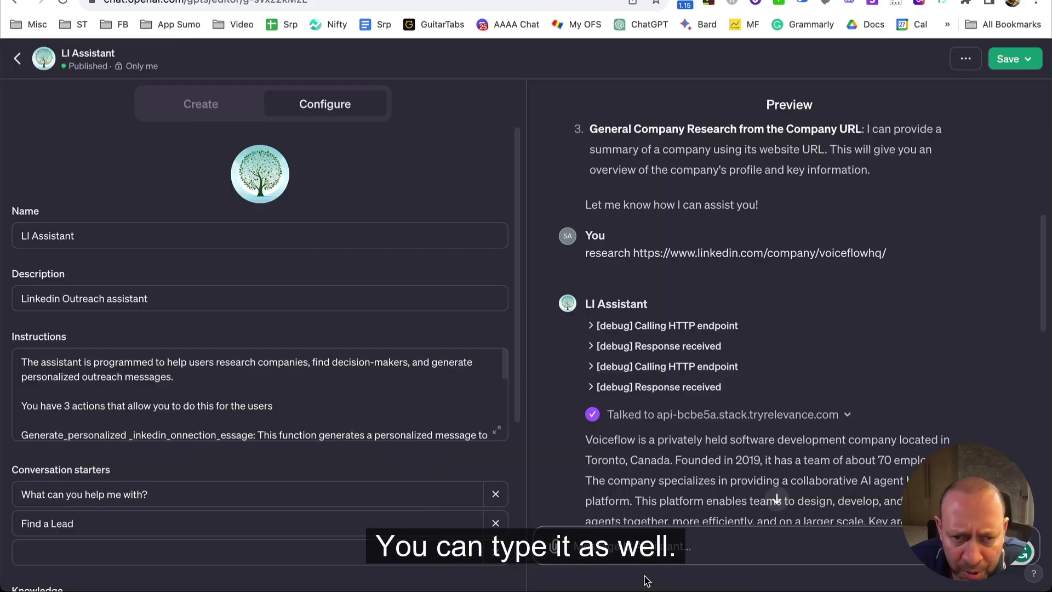
{"action": "right_click", "coordinate": [639, 548]}
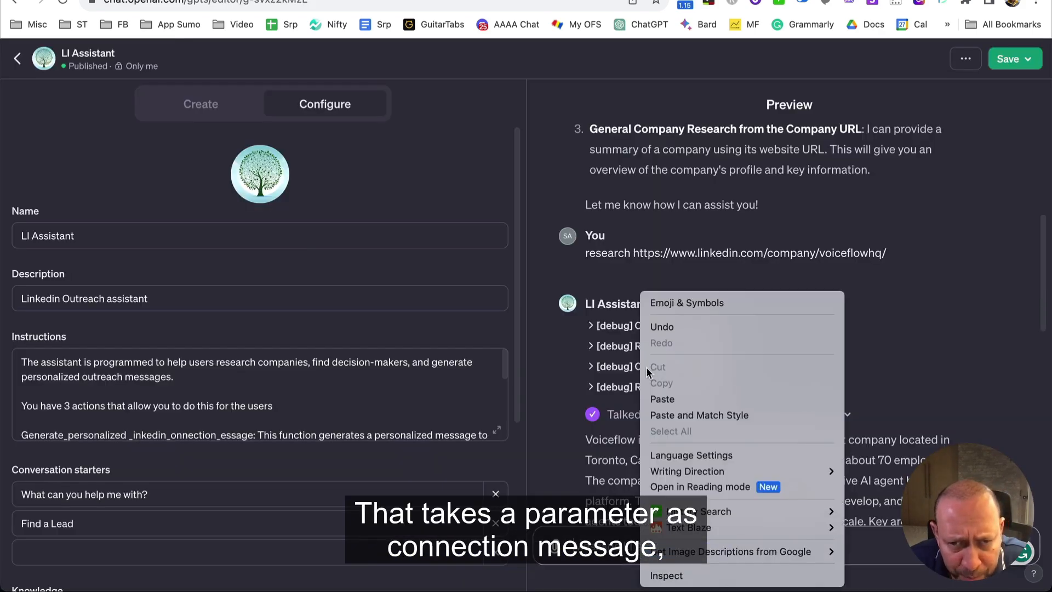
{"action": "left_click", "coordinate": [678, 403]}
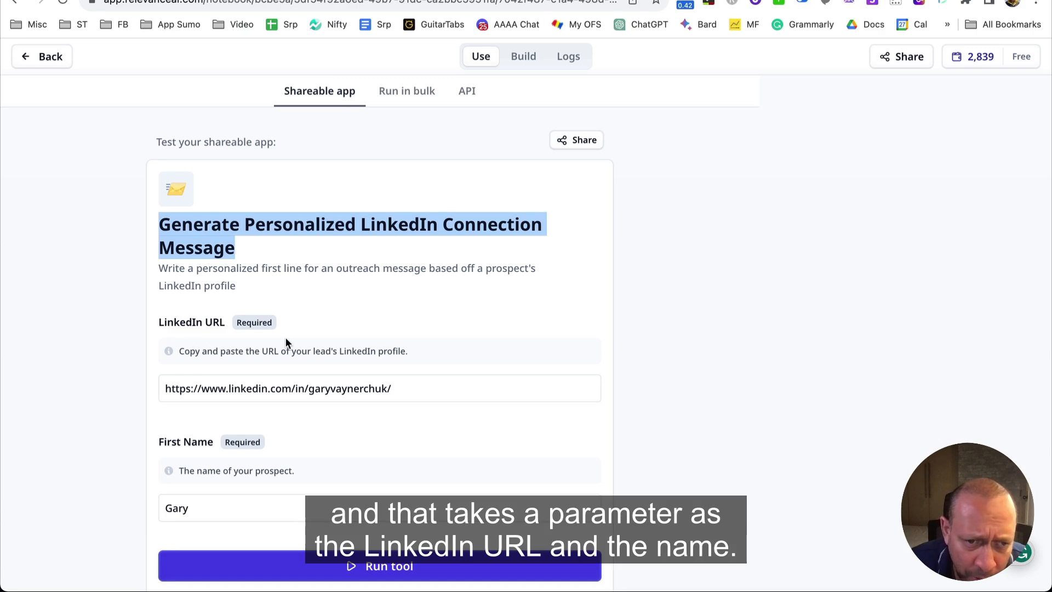
Check the tool's required inputs, add "Satya Nadella" to the preview prompt, send it and allow the action.
{"action": "scroll", "coordinate": [248, 484], "scroll_direction": "down", "scroll_amount": 1}
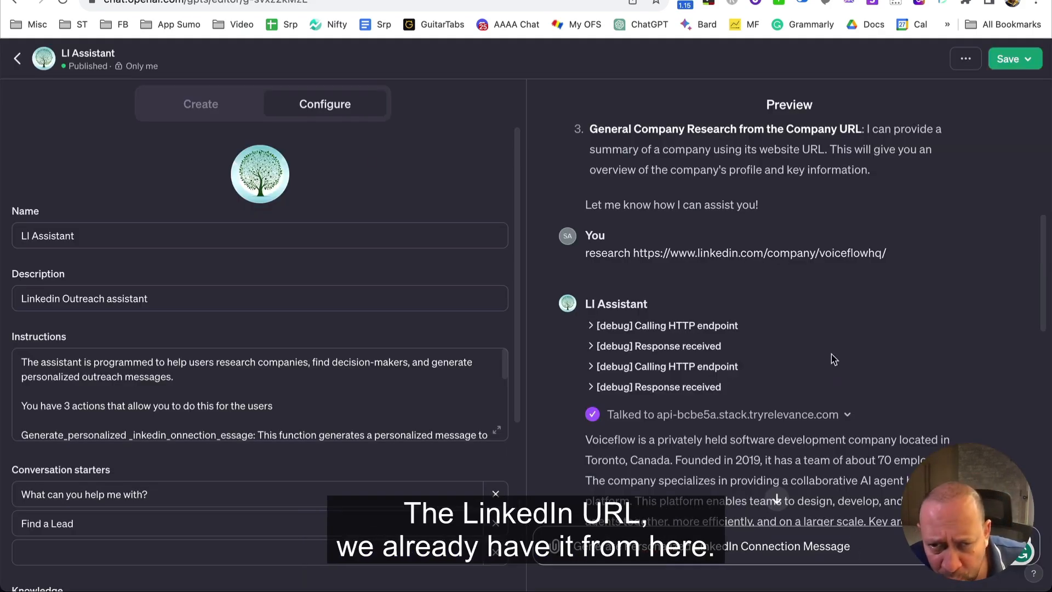
{"action": "scroll", "coordinate": [829, 356], "scroll_direction": "up", "scroll_amount": 2}
{"action": "scroll", "coordinate": [827, 288], "scroll_direction": "down", "scroll_amount": 3}
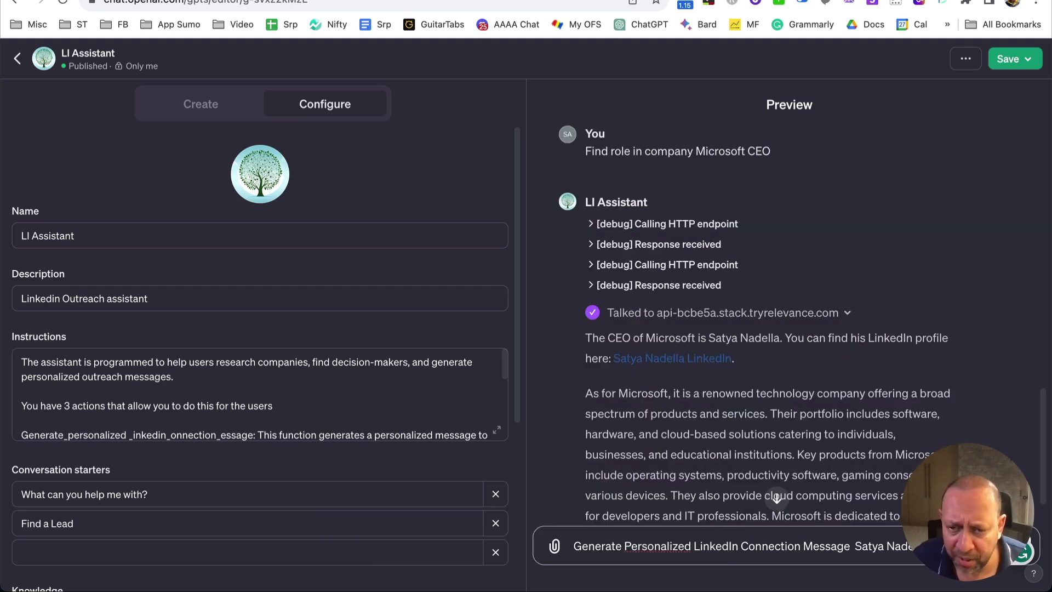
{"action": "key", "text": "Return"}
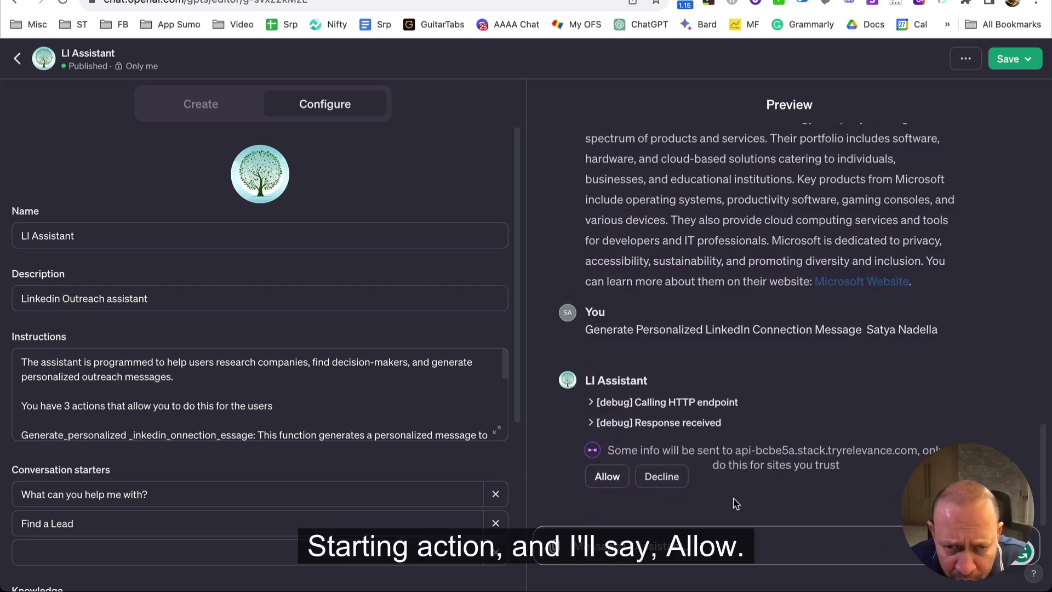
{"action": "left_click", "coordinate": [607, 477]}
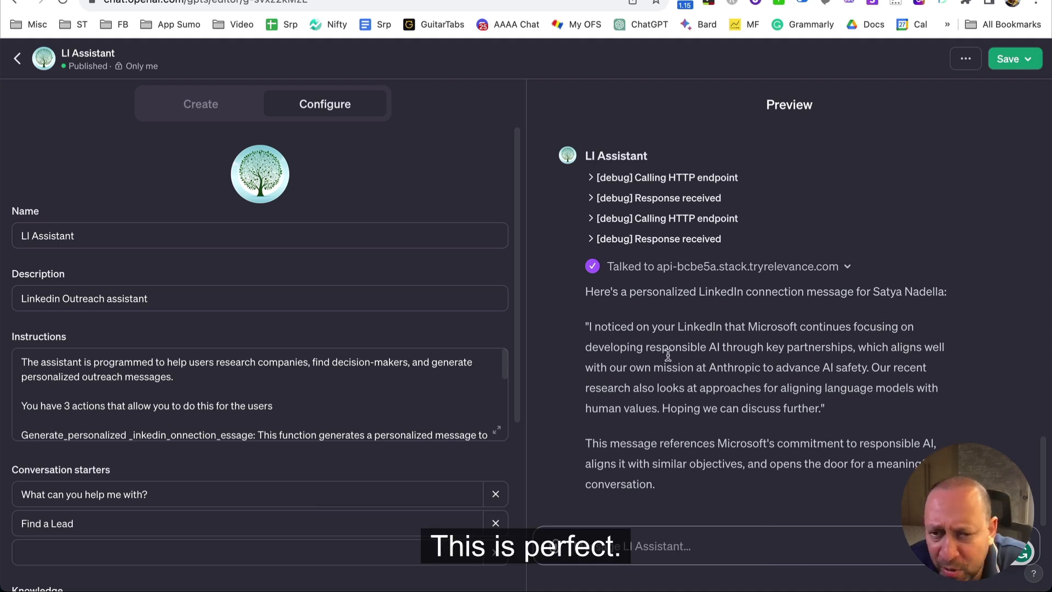
Review the personalized connection message generated for Satya Nadella in the preview conversation.
{"action": "left_click_drag", "start_coordinate": [827, 408], "coordinate": [586, 334]}
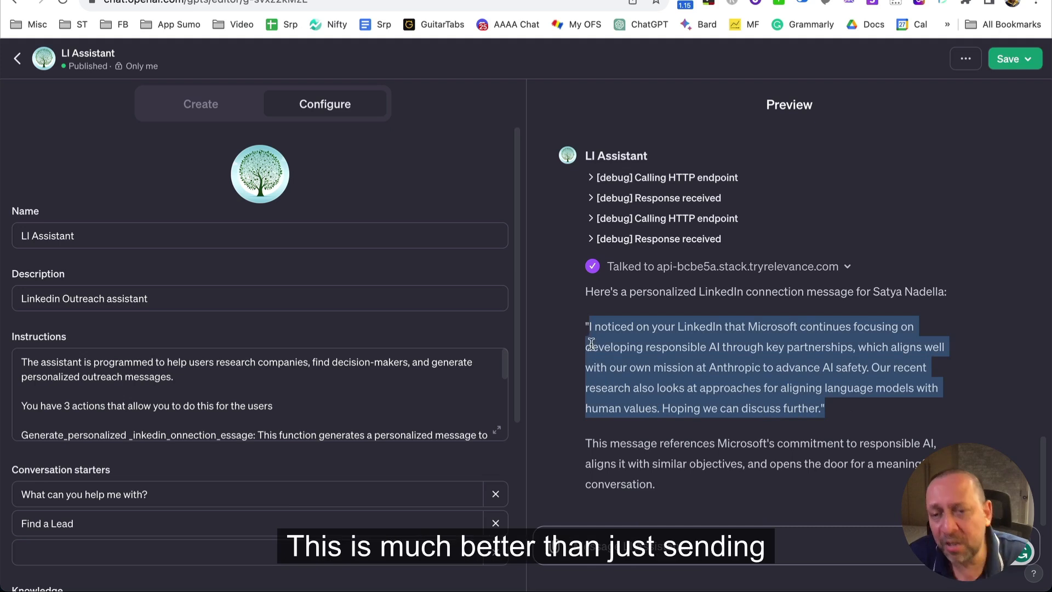
{"action": "left_click", "coordinate": [641, 370]}
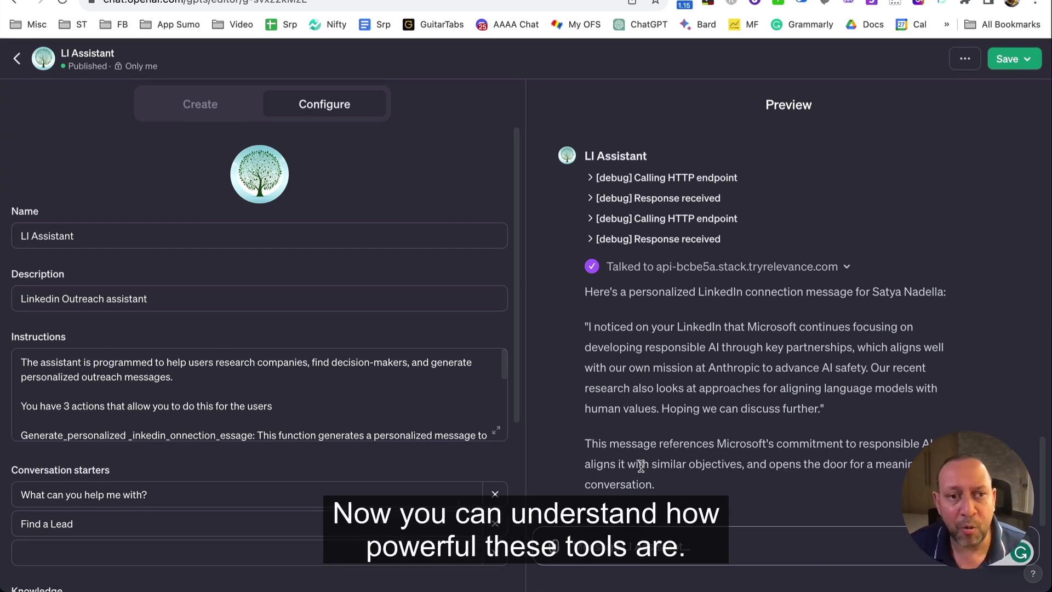
{"action": "scroll", "coordinate": [787, 501], "scroll_direction": "up", "scroll_amount": 7}
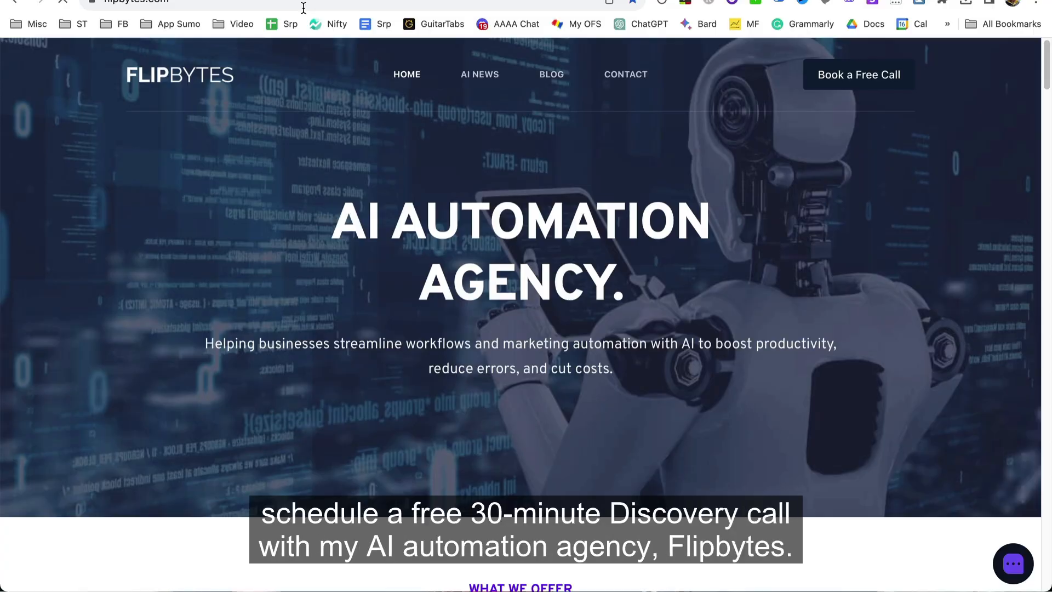
Switch to the Flipbytes website and look through the services offered on its home page.
{"action": "scroll", "coordinate": [559, 197], "scroll_direction": "down", "scroll_amount": 3}
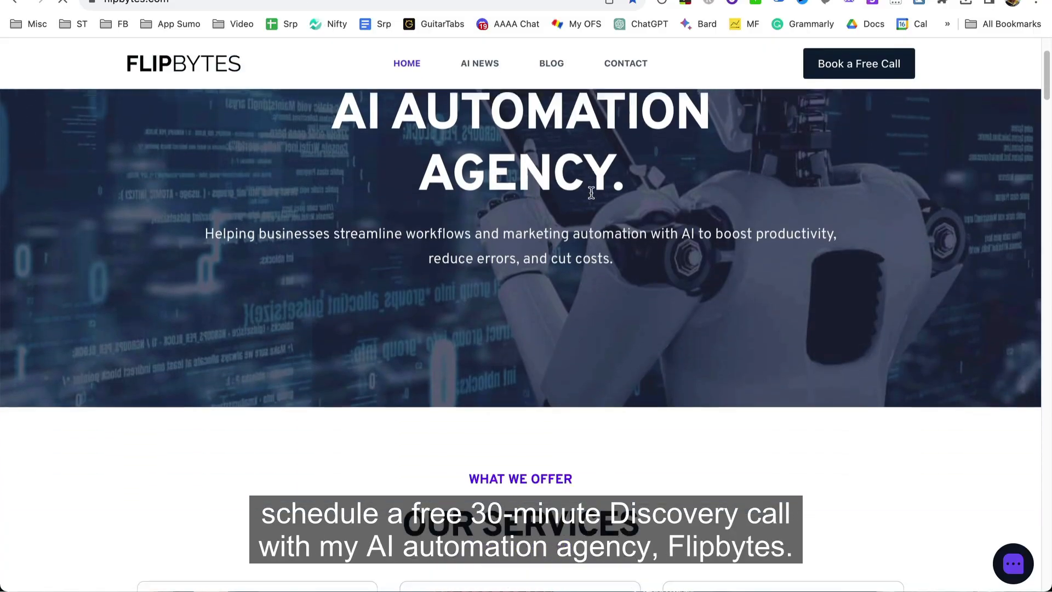
{"action": "scroll", "coordinate": [591, 196], "scroll_direction": "down", "scroll_amount": 5}
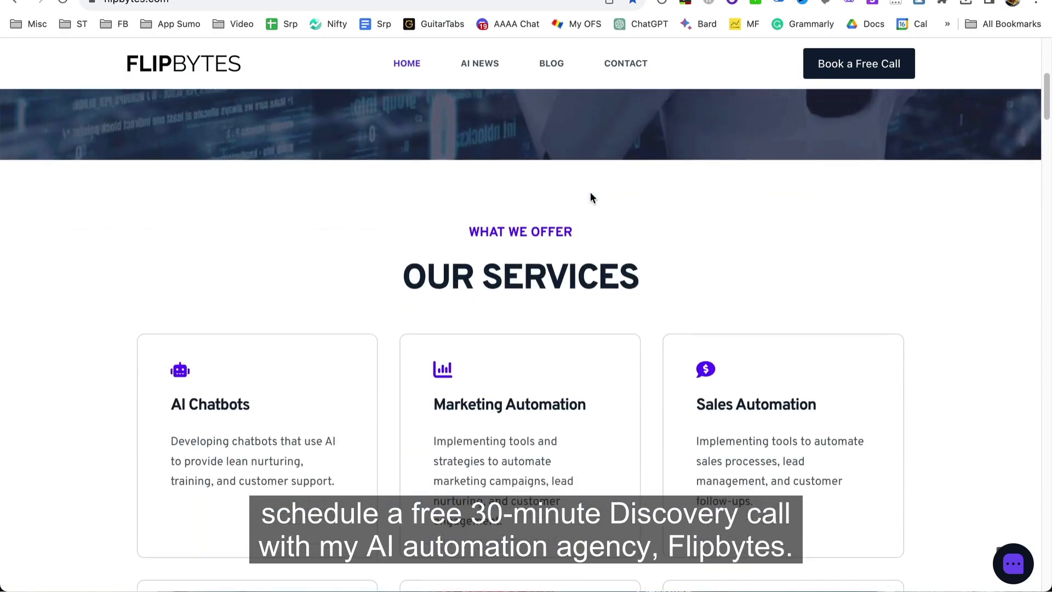
{"action": "scroll", "coordinate": [590, 192], "scroll_direction": "down", "scroll_amount": 4}
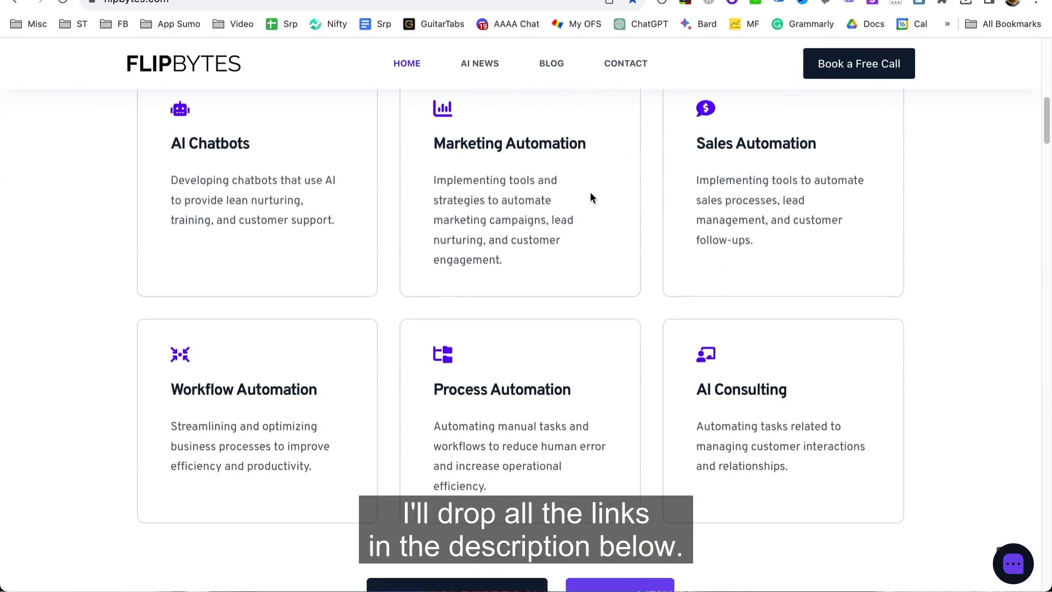